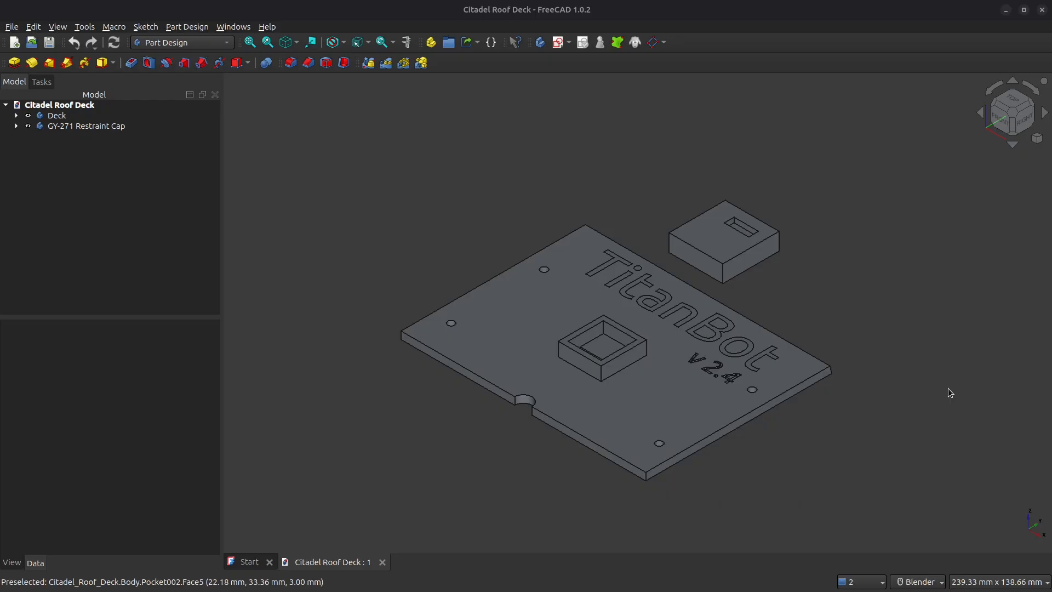
Delete the Deck and GY-271 Restraint Cap bodies from the document.
click(83, 128)
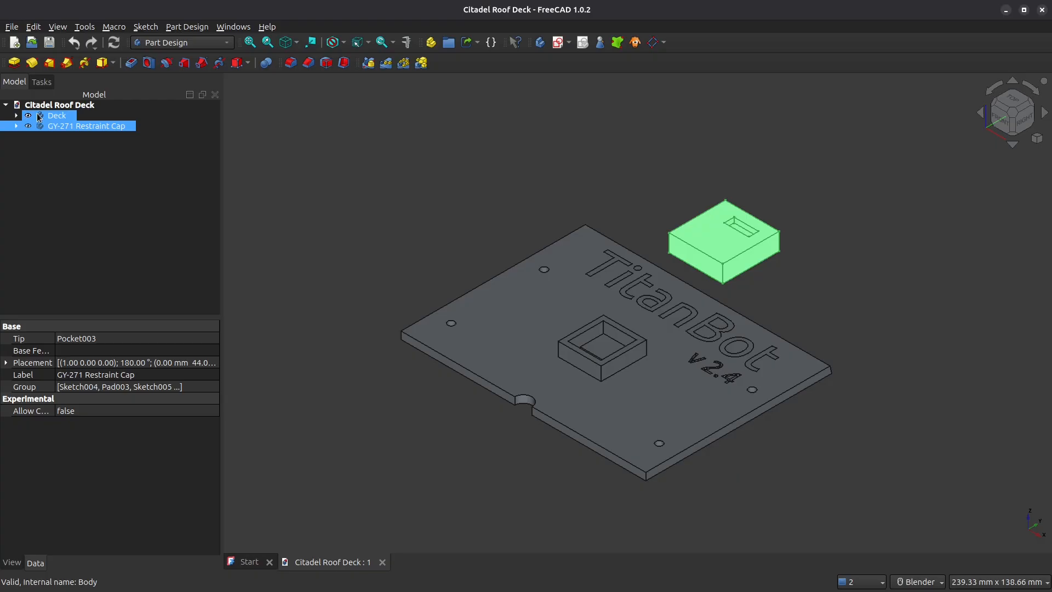
click(113, 127)
key(Delete)
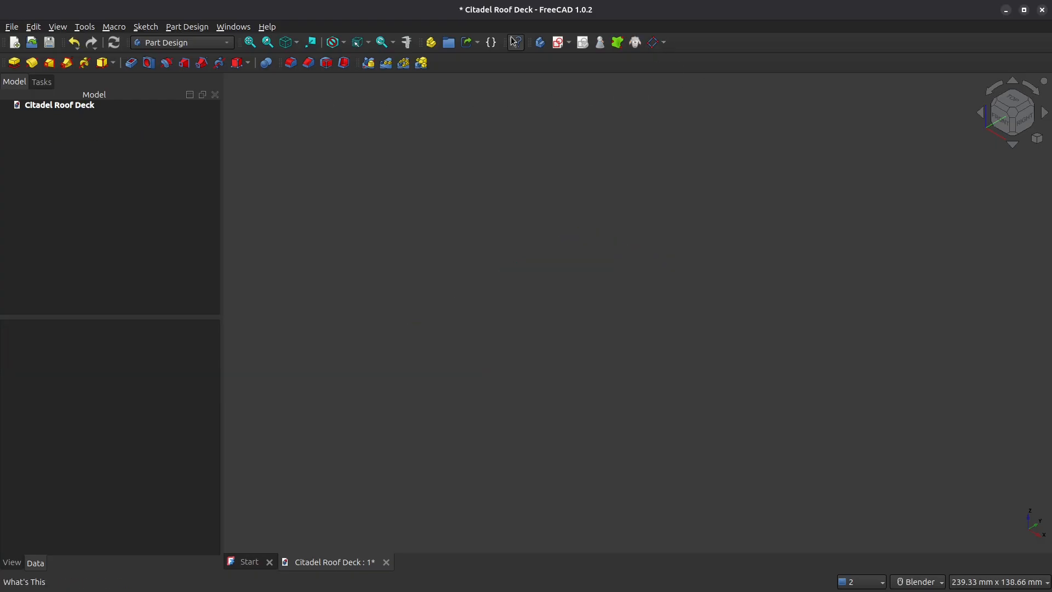
Create a new body and start a sketch on its XY plane.
click(540, 42)
click(558, 43)
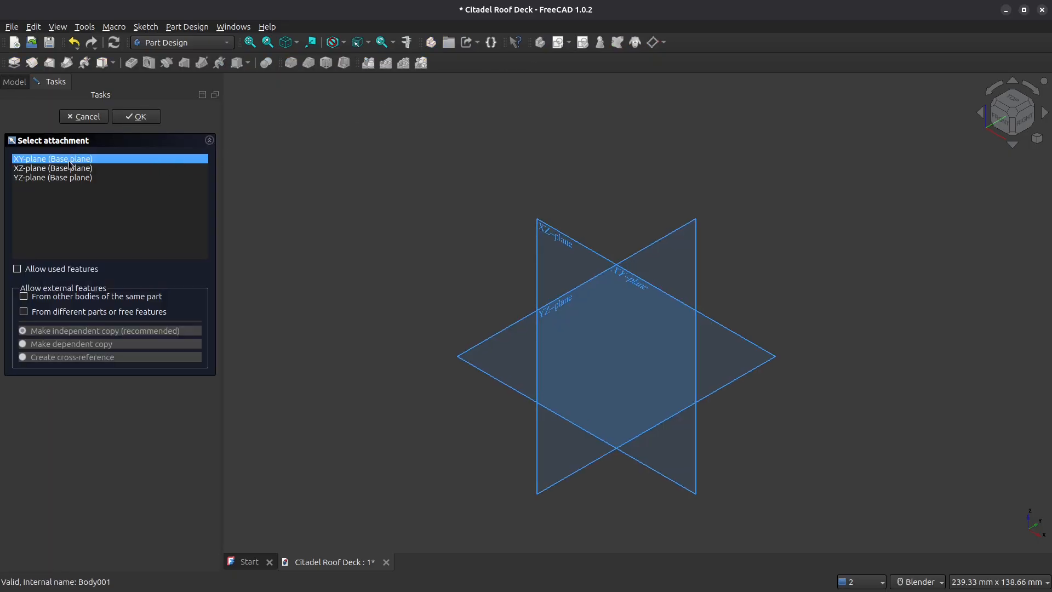
click(125, 116)
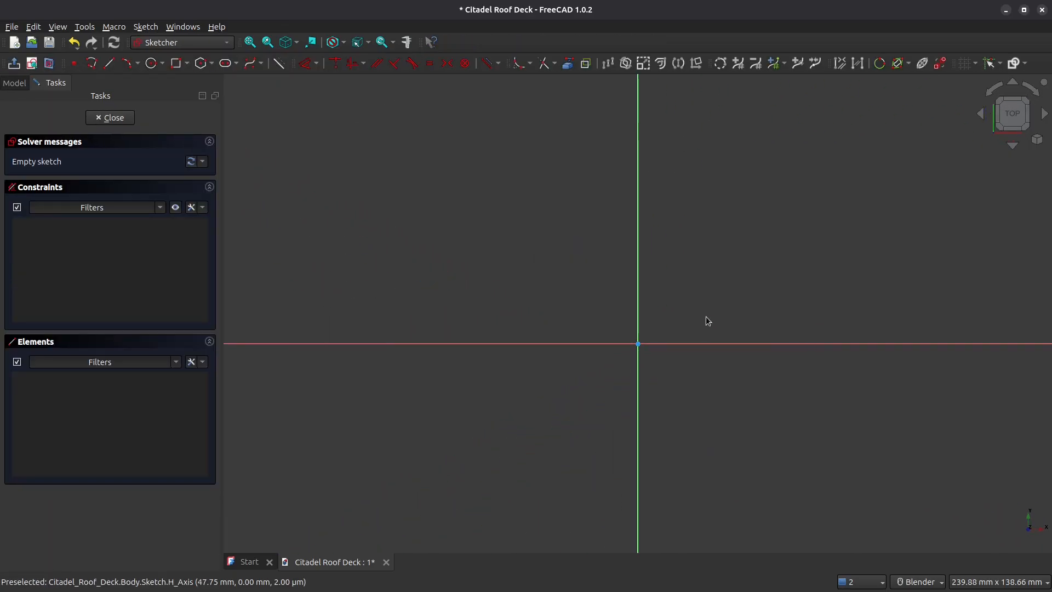
Sketch a rectangle about 42 mm high that encloses the origin.
click(176, 63)
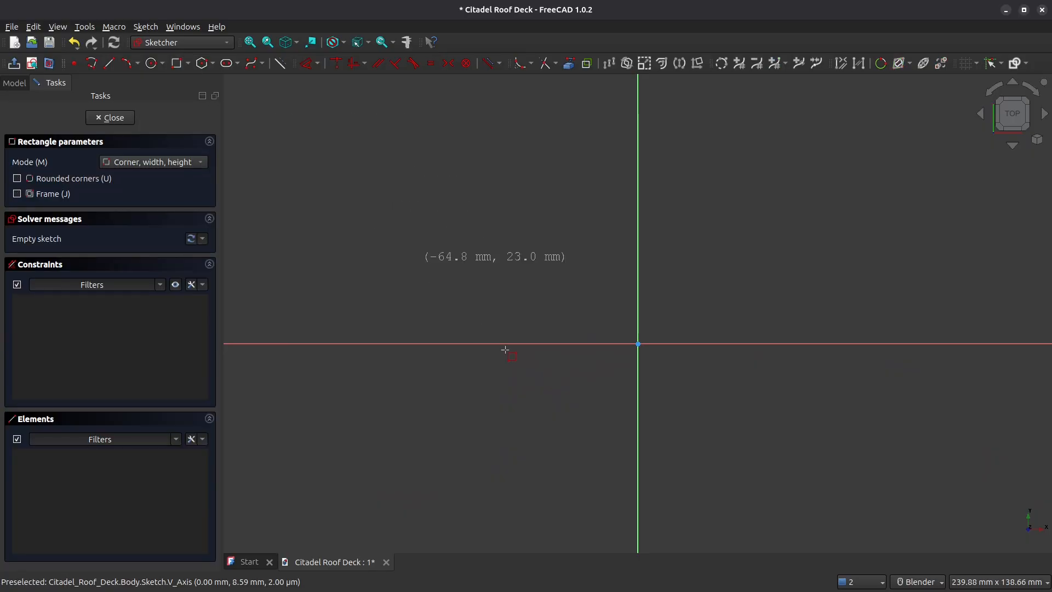
click(509, 267)
click(730, 412)
key(Escape)
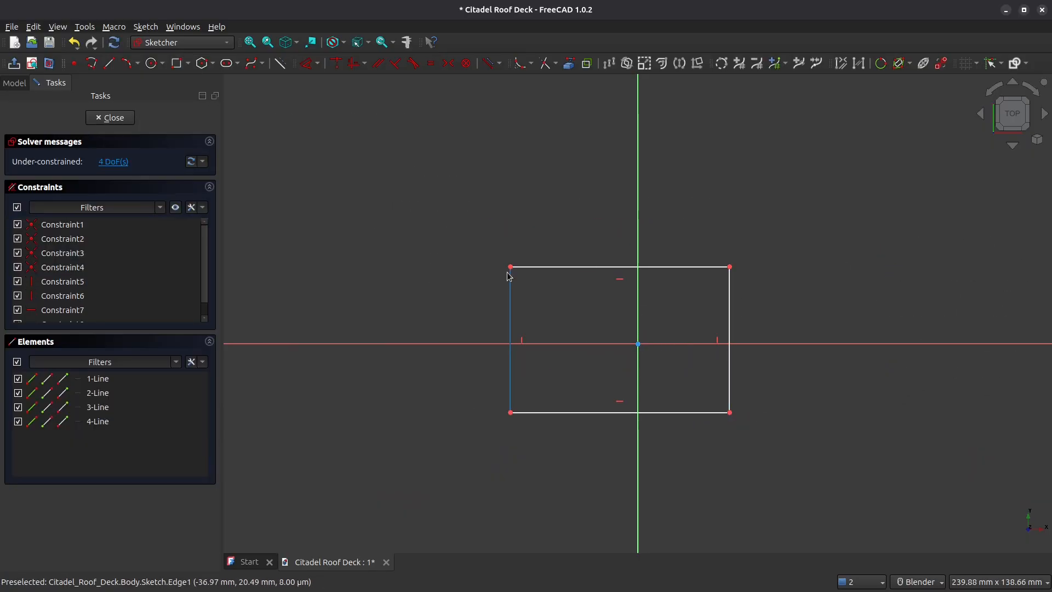
Make two diagonally opposite corners of the rectangle symmetric about the origin.
click(702, 412)
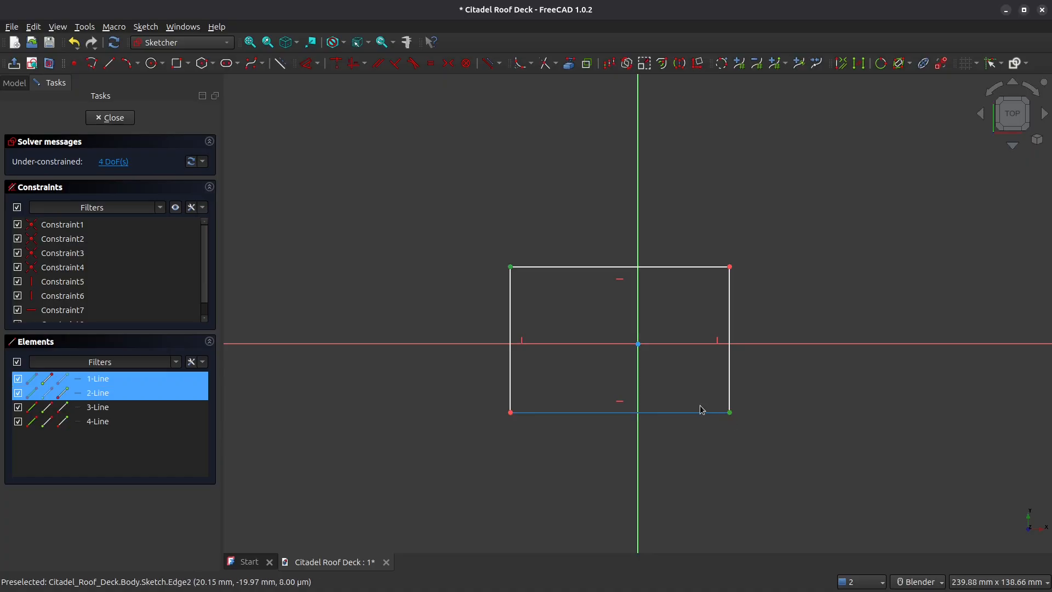
click(645, 342)
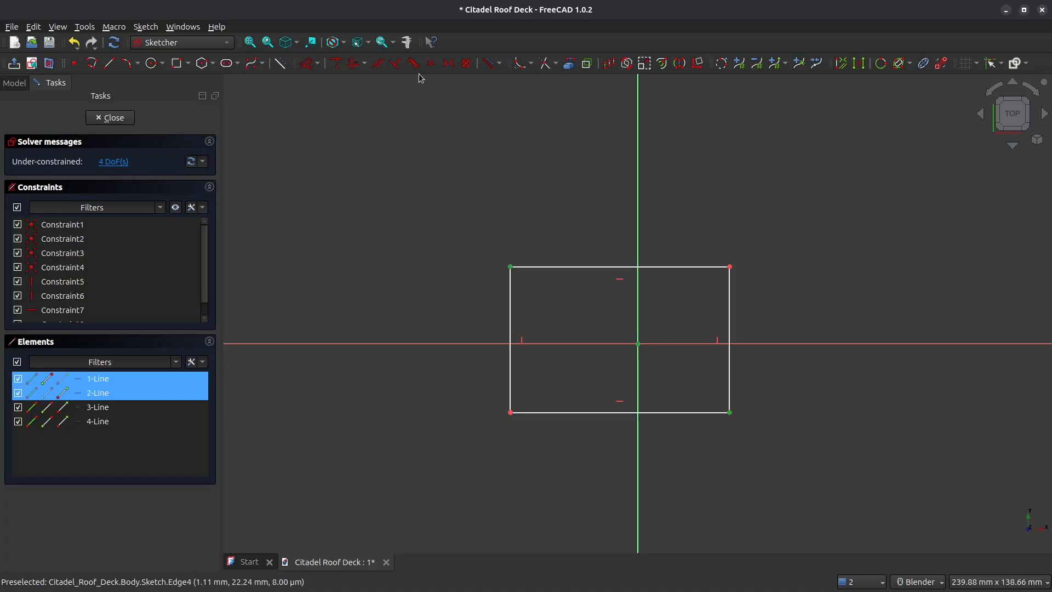
click(449, 63)
Dimension the rectangle to 100 mm wide and 76 mm high.
click(309, 59)
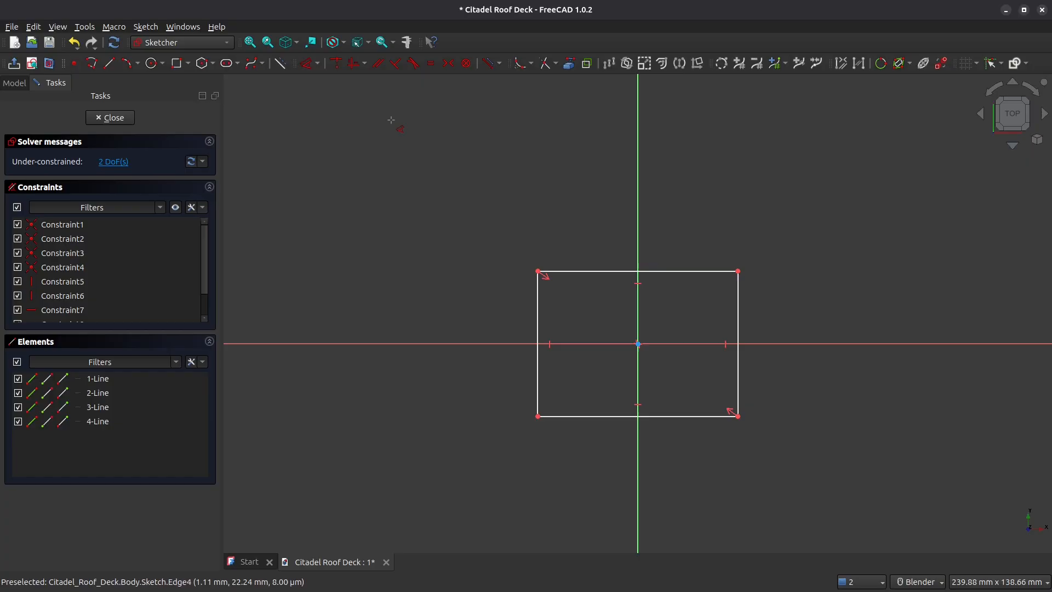
click(608, 272)
click(588, 218)
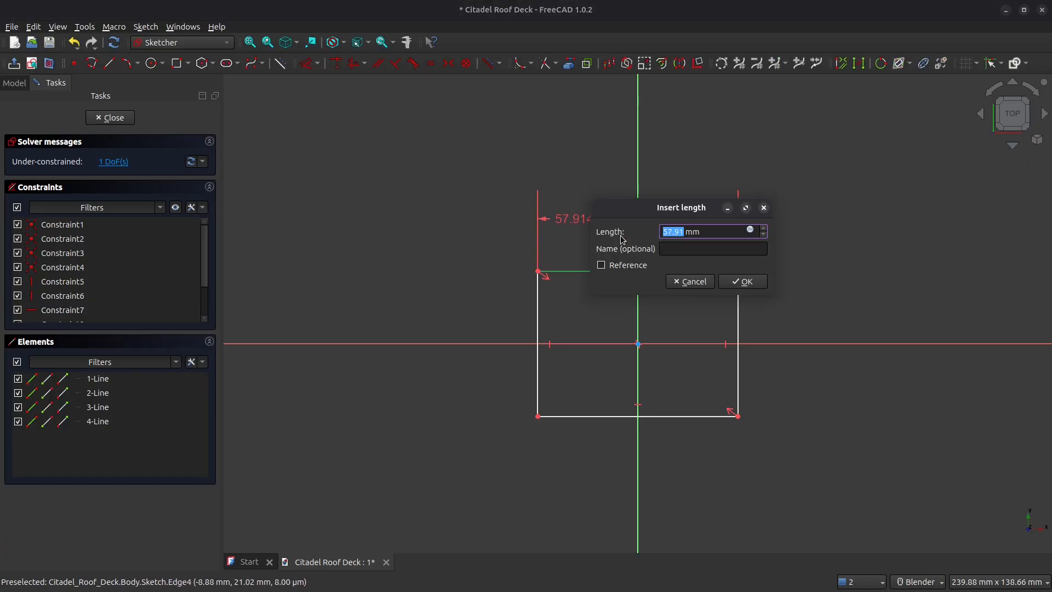
text(100)
key(Return)
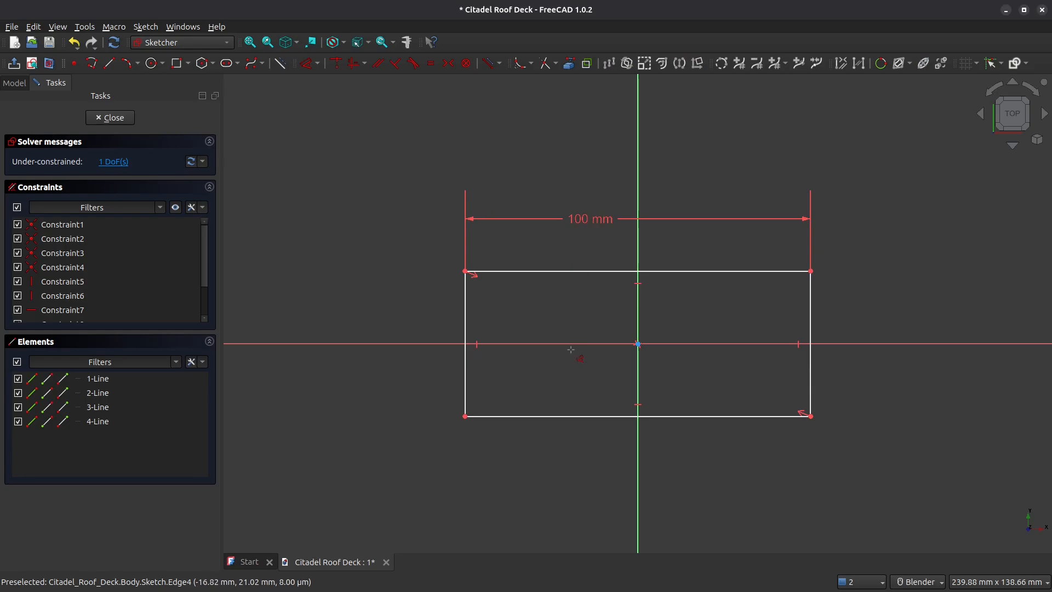
click(465, 315)
click(441, 310)
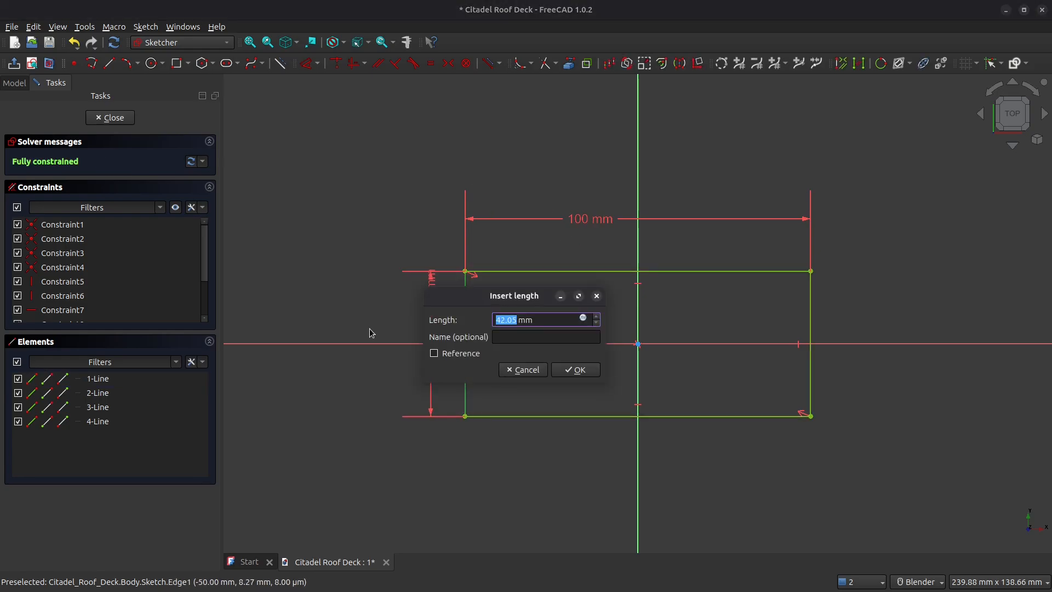
text(76)
key(Return)
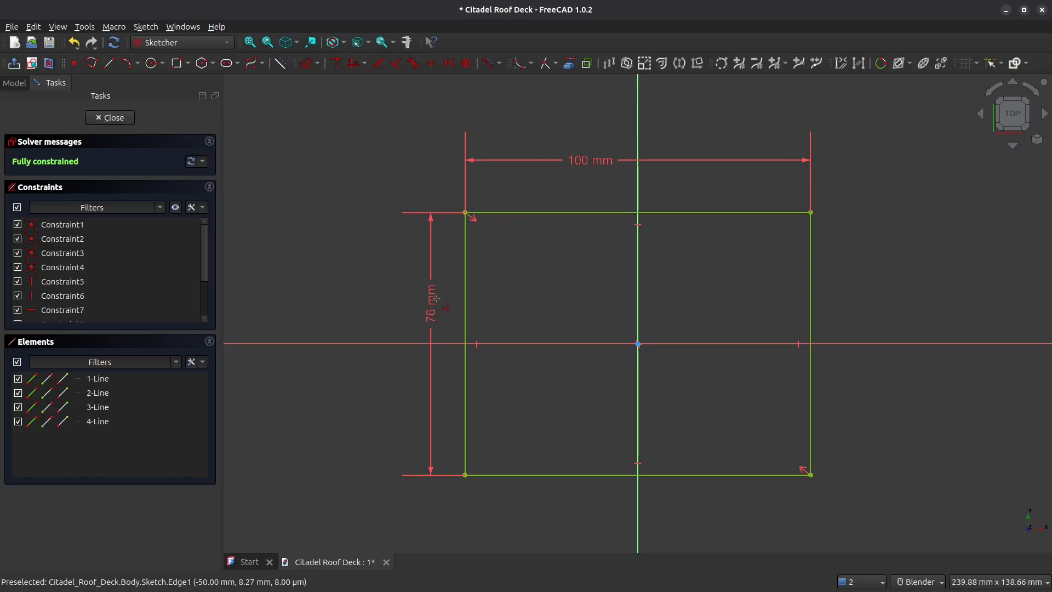
Sketch four circles inside the rectangle, one near each corner, with the upper ones about 9 mm in diameter.
click(152, 63)
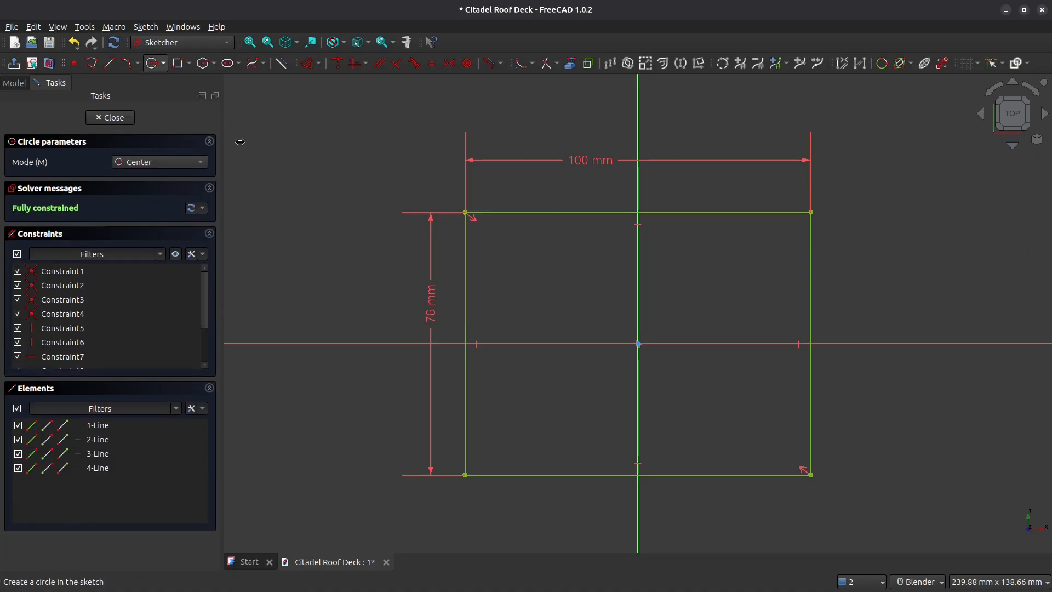
click(496, 255)
click(513, 257)
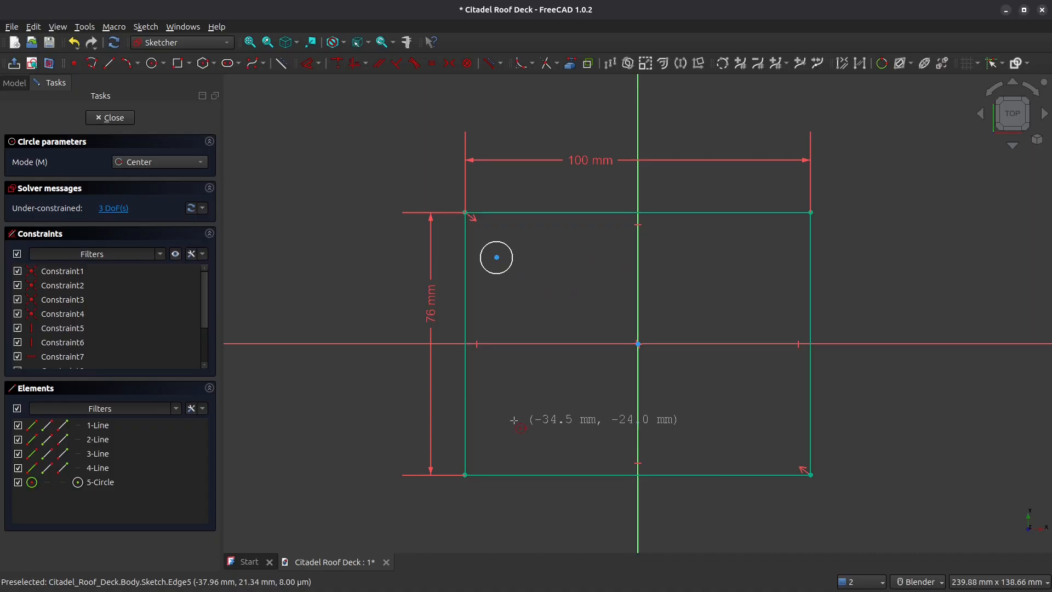
click(503, 433)
click(514, 438)
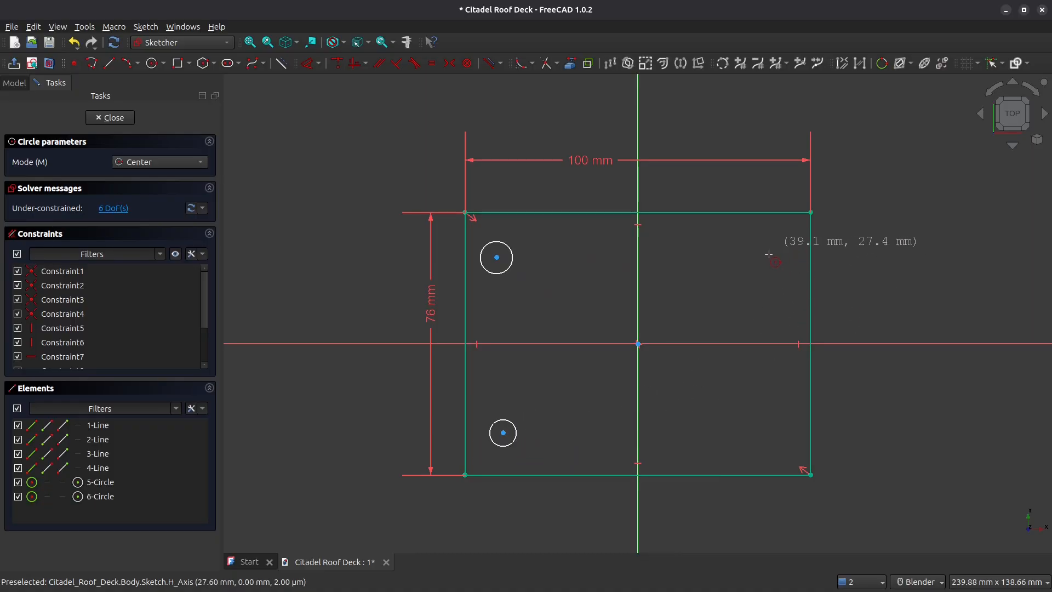
click(768, 255)
click(774, 270)
click(777, 435)
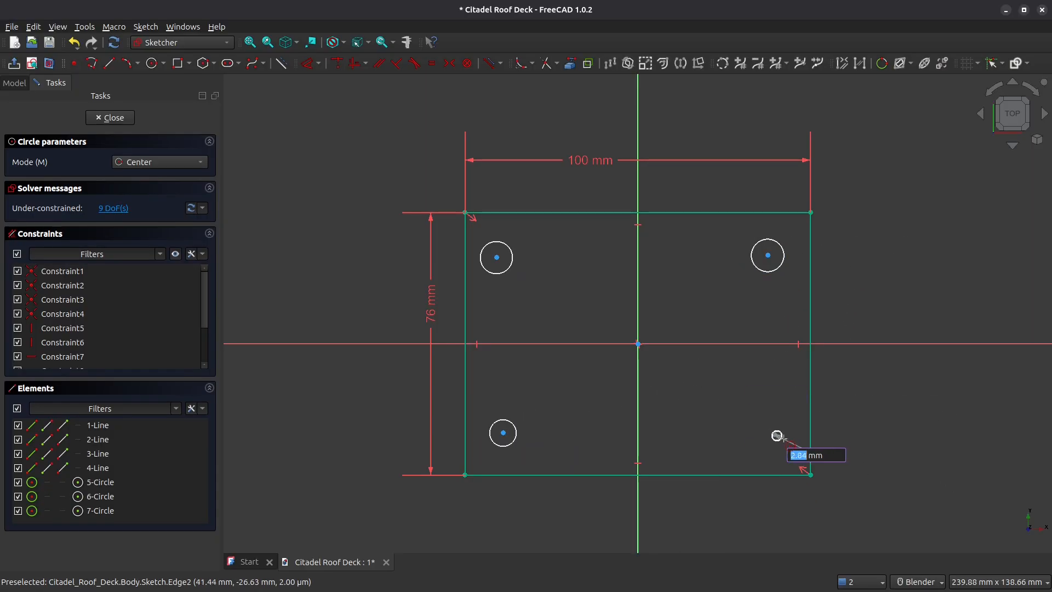
click(789, 429)
key(Escape)
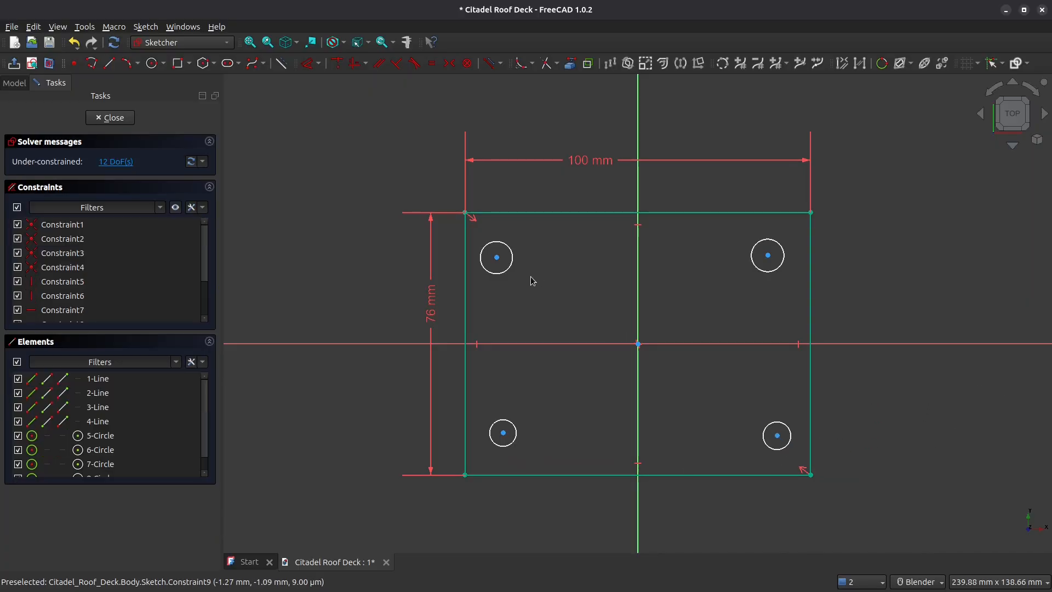
Make the centres of the upper pair and of the lower pair of circles symmetric about the vertical axis.
click(496, 257)
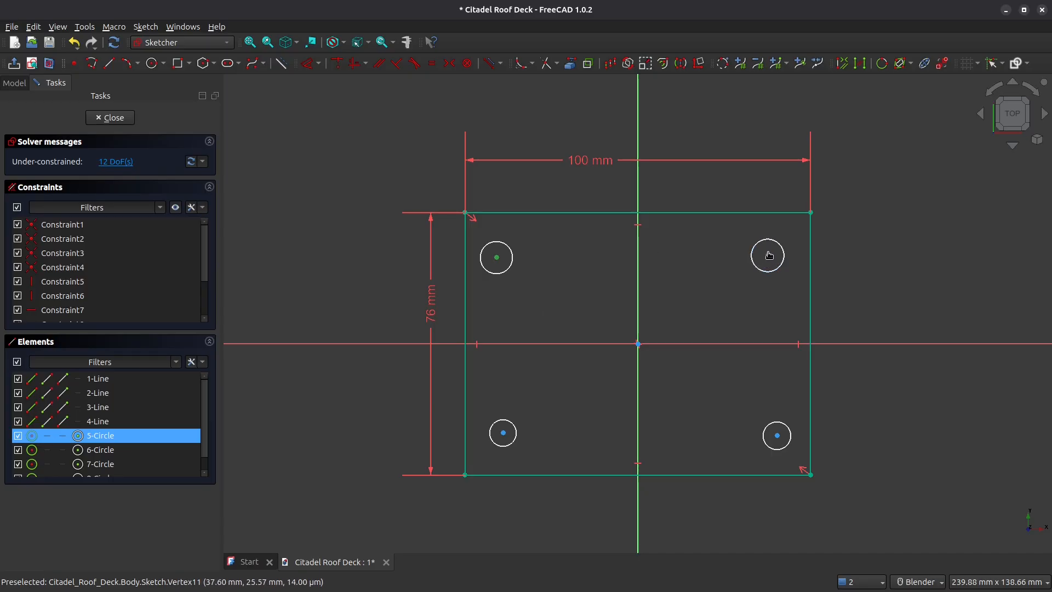
click(769, 256)
click(638, 275)
click(449, 64)
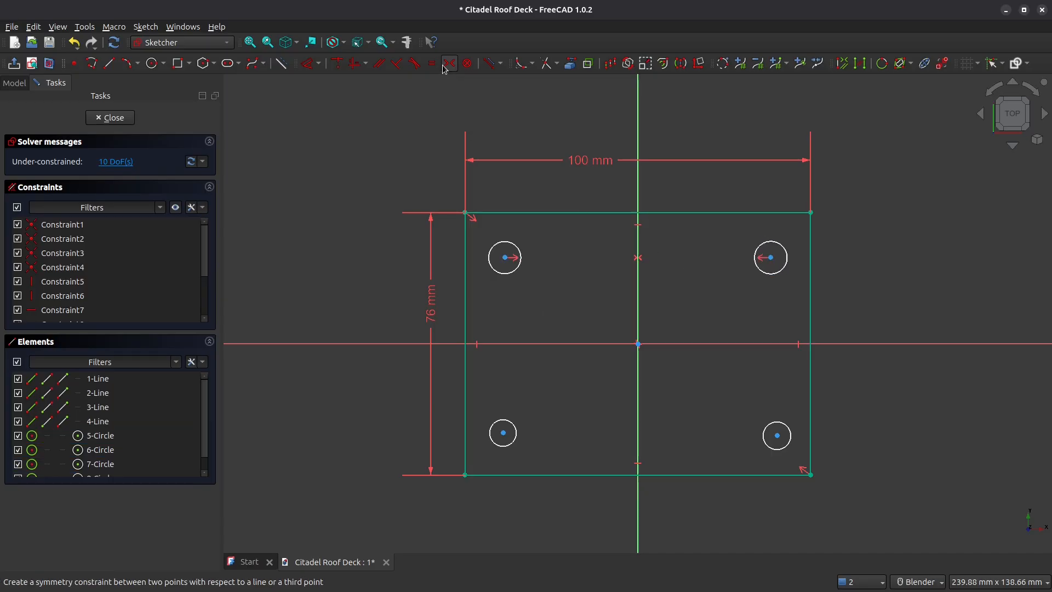
click(504, 433)
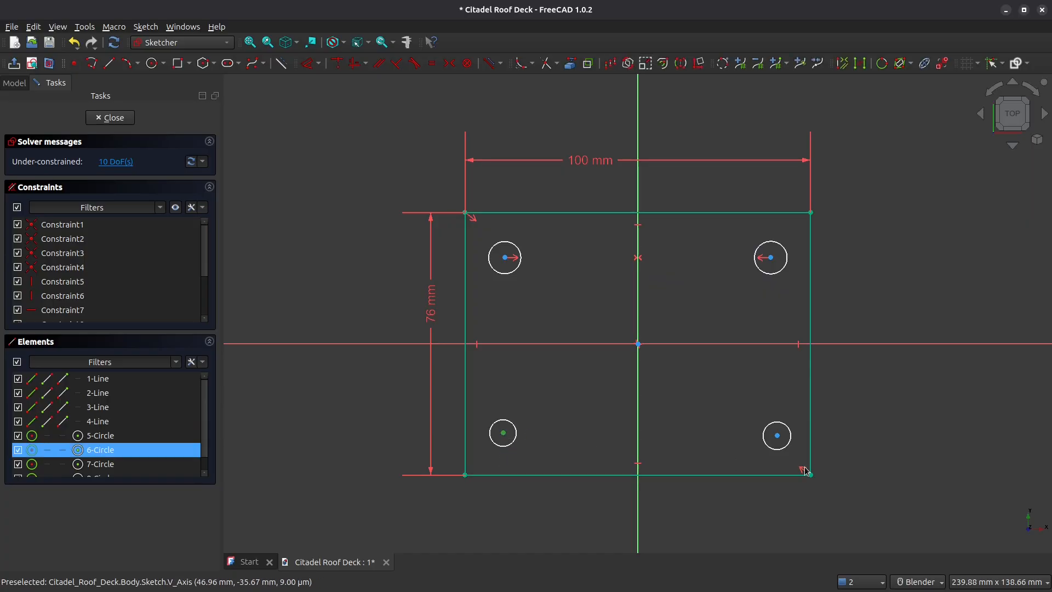
click(777, 436)
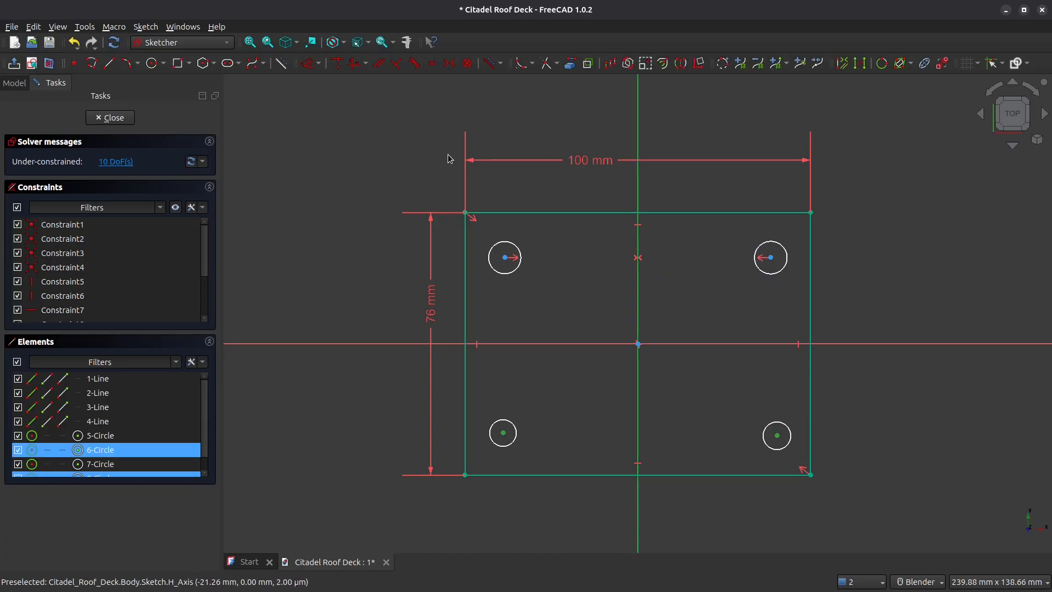
click(448, 64)
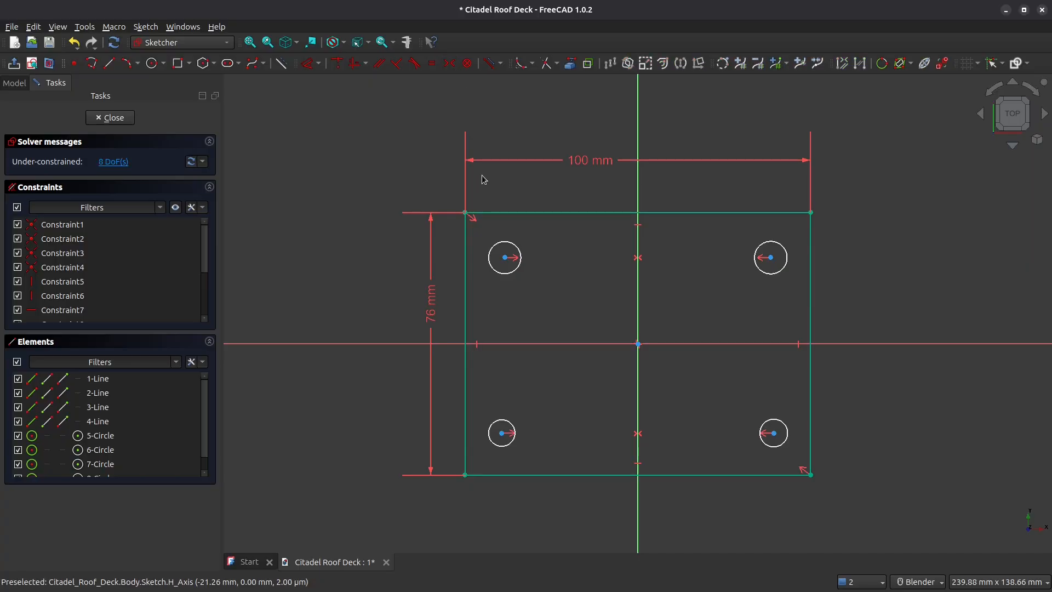
Align the centres of the two left circles vertically.
click(504, 266)
click(500, 442)
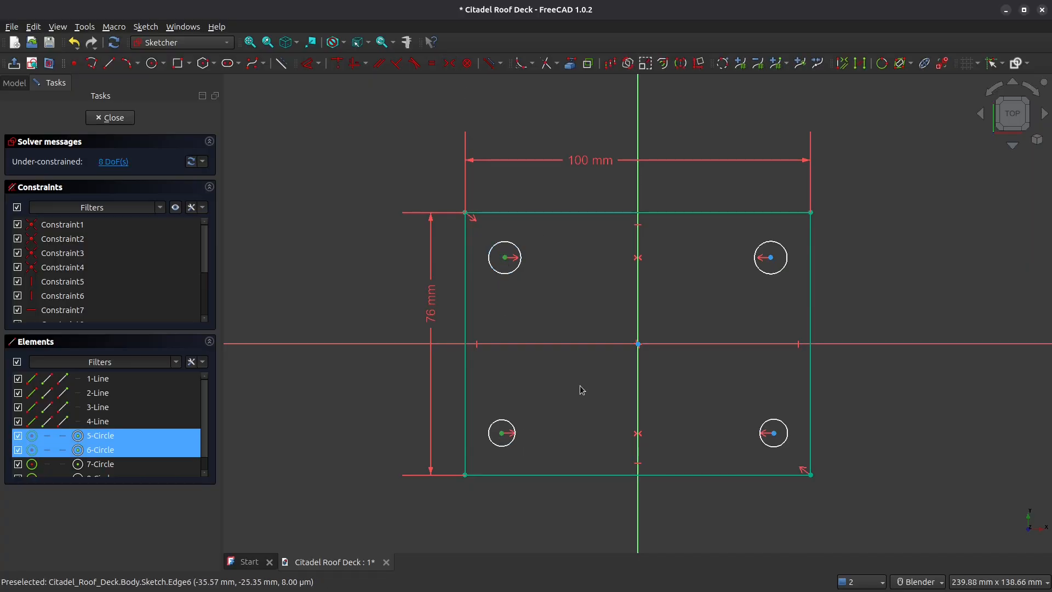
click(354, 67)
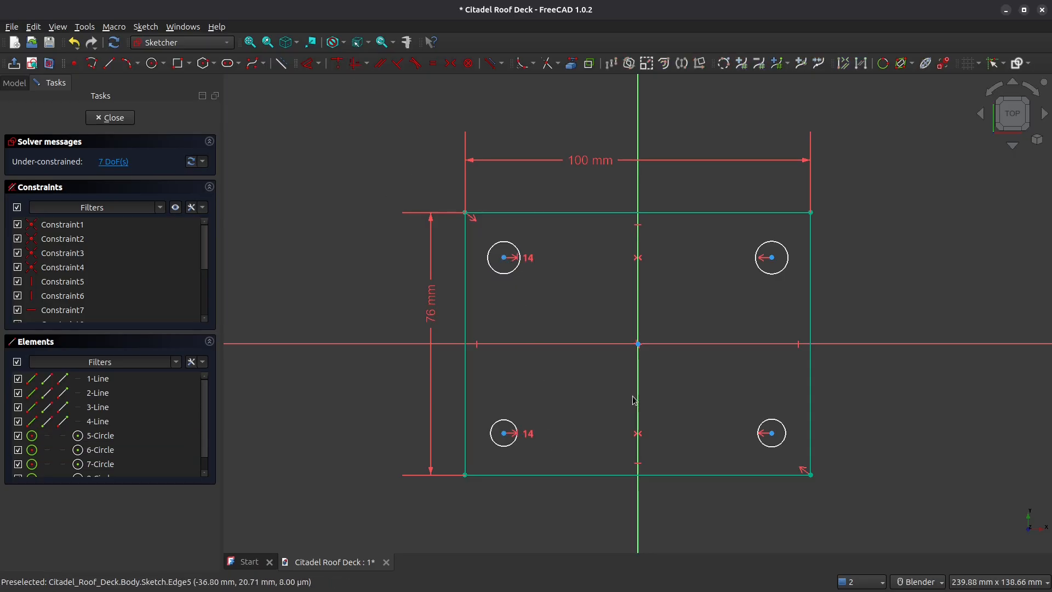
Constrain all four circles to equal size.
click(496, 271)
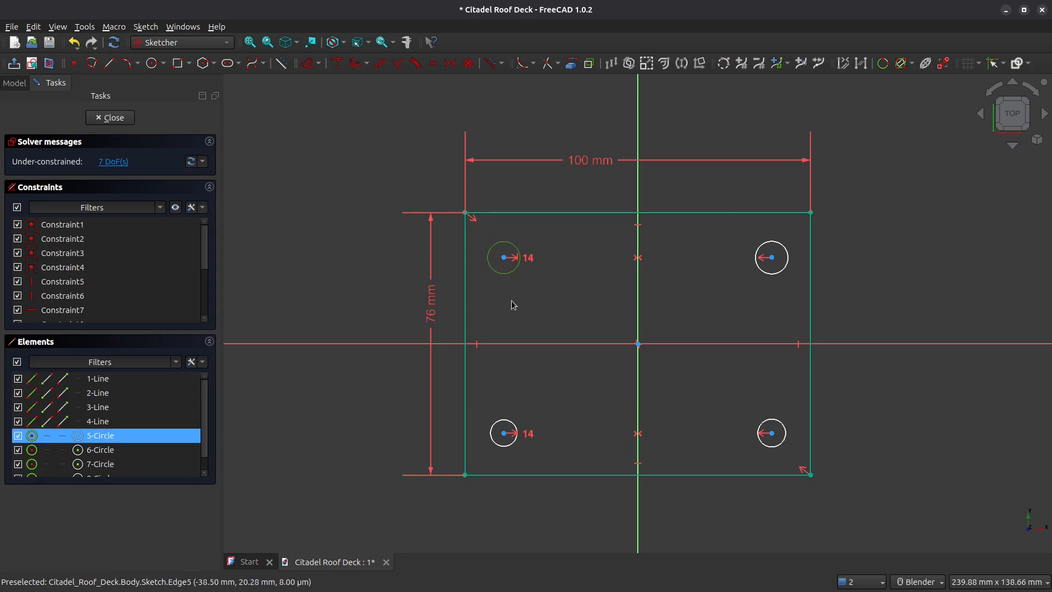
click(515, 427)
click(777, 275)
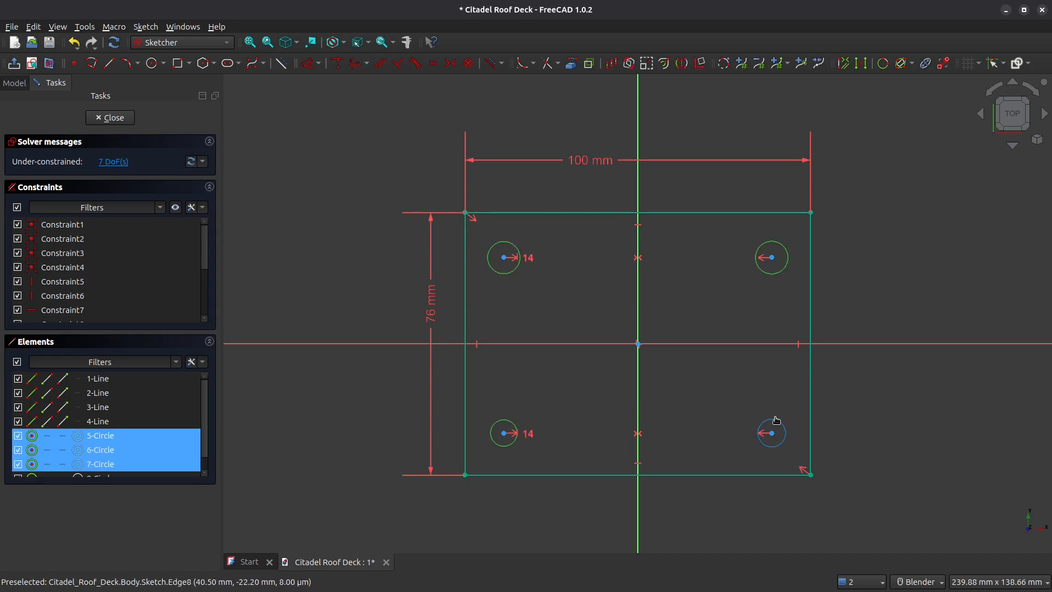
click(776, 421)
click(433, 63)
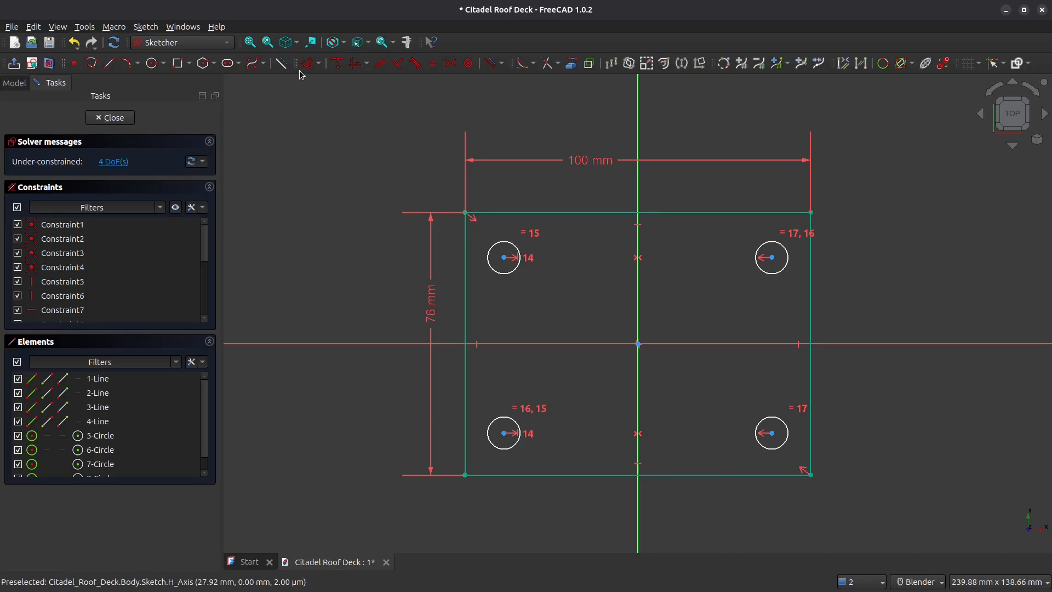
Set the diameter of the upper-right circle to 2.8 mm.
click(771, 281)
click(729, 305)
text(2)
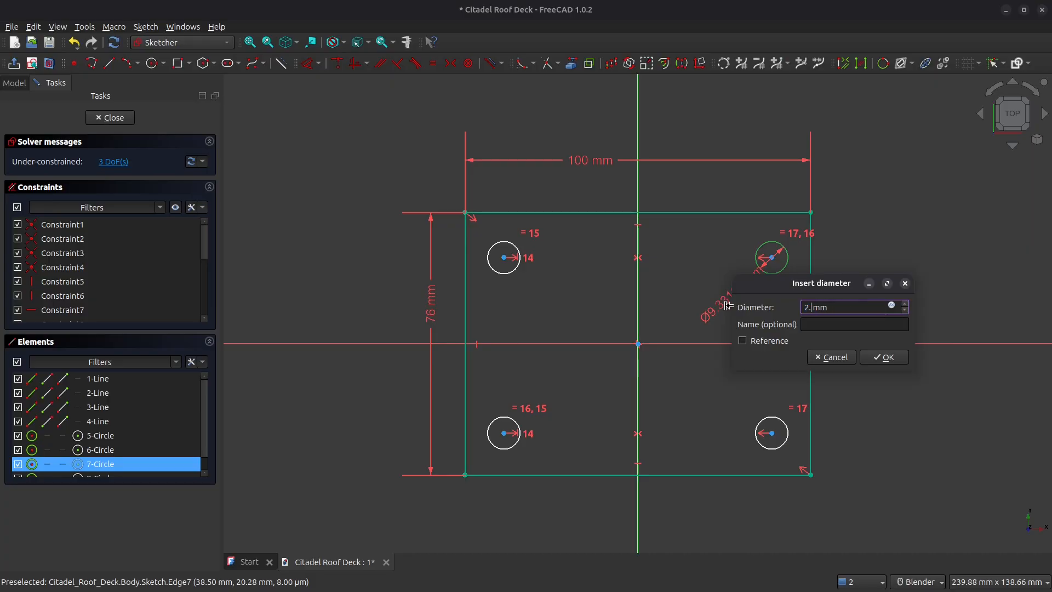
text(.8)
key(Return)
Set the vertical distance between the centres of the two left circles to 38 mm.
scroll(558, 285, up, 2)
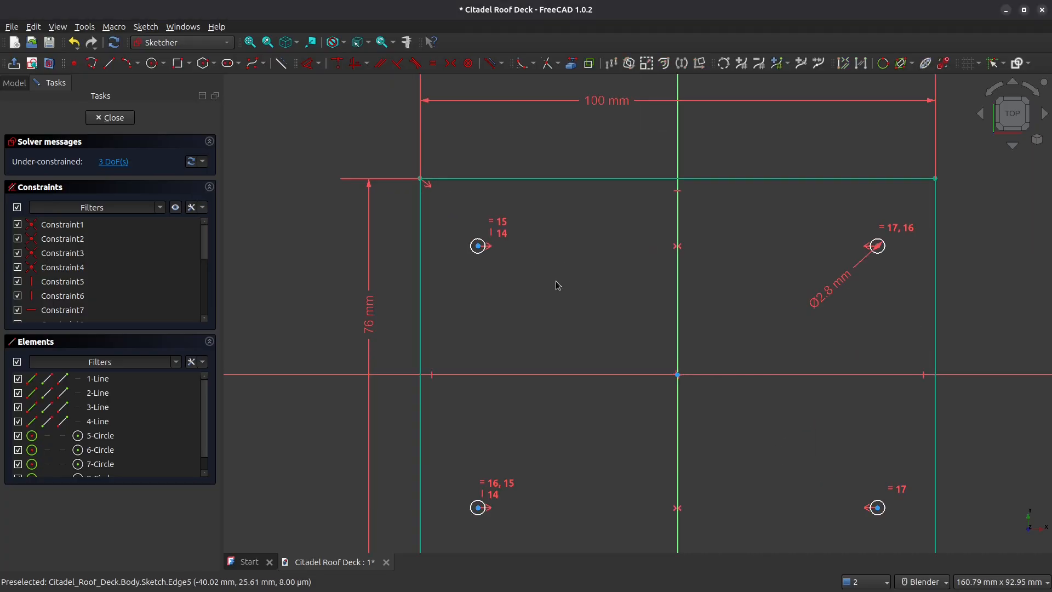
scroll(572, 242, down, 1)
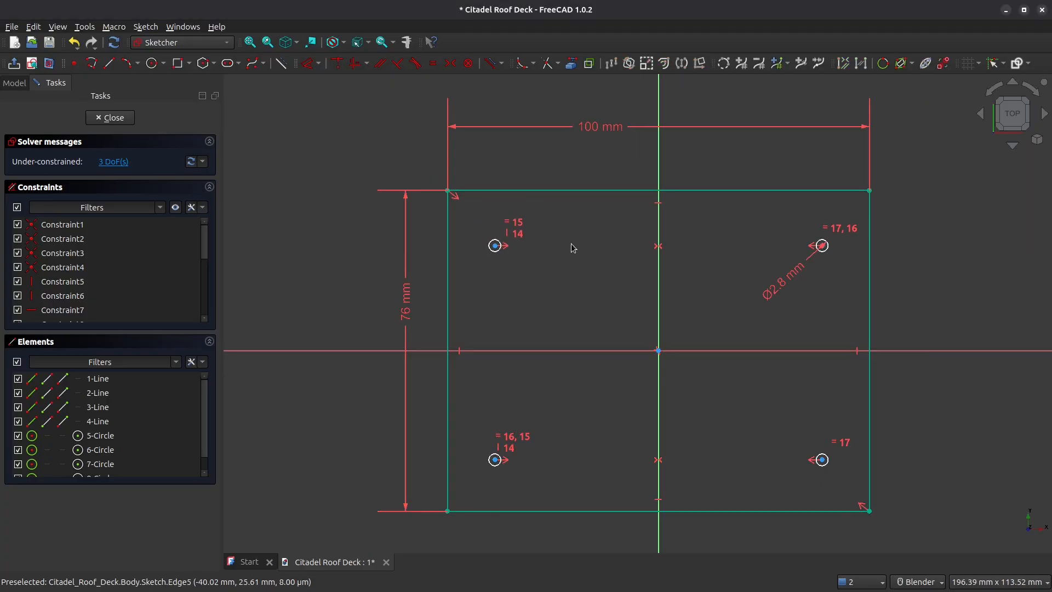
click(496, 247)
click(496, 462)
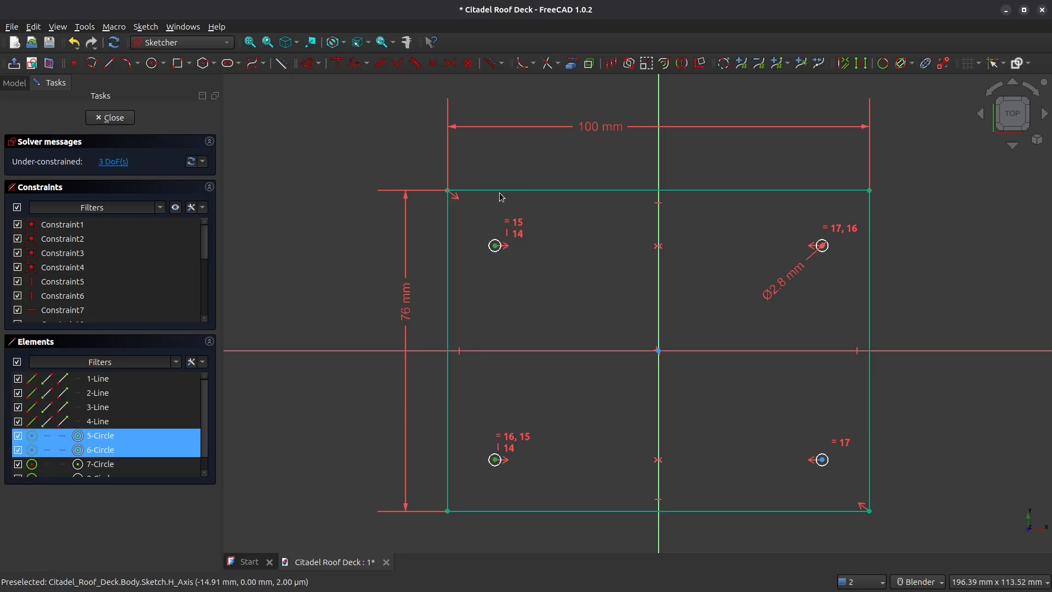
key(d)
click(522, 365)
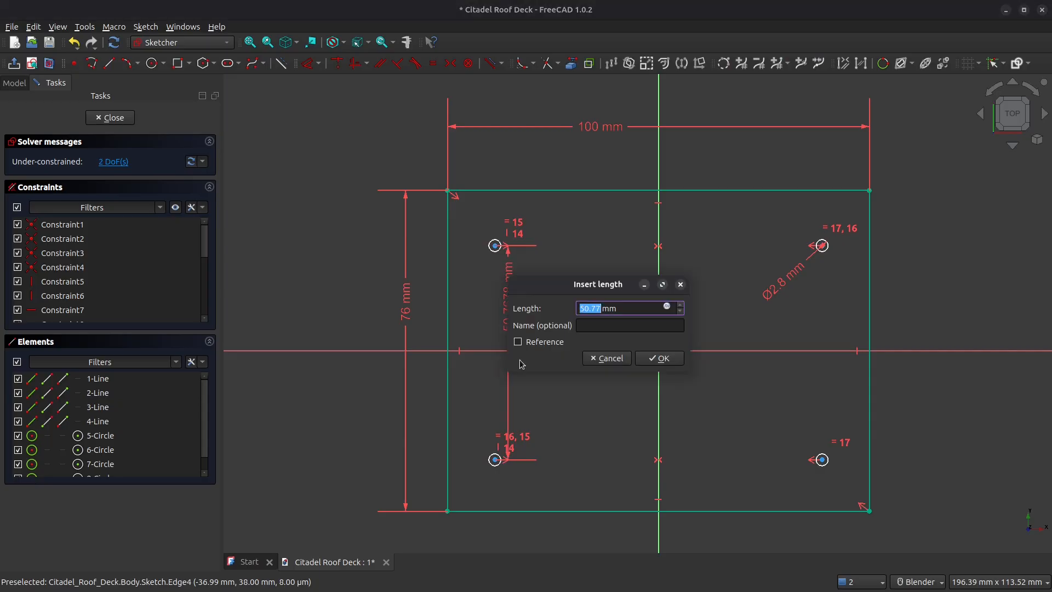
key(Return)
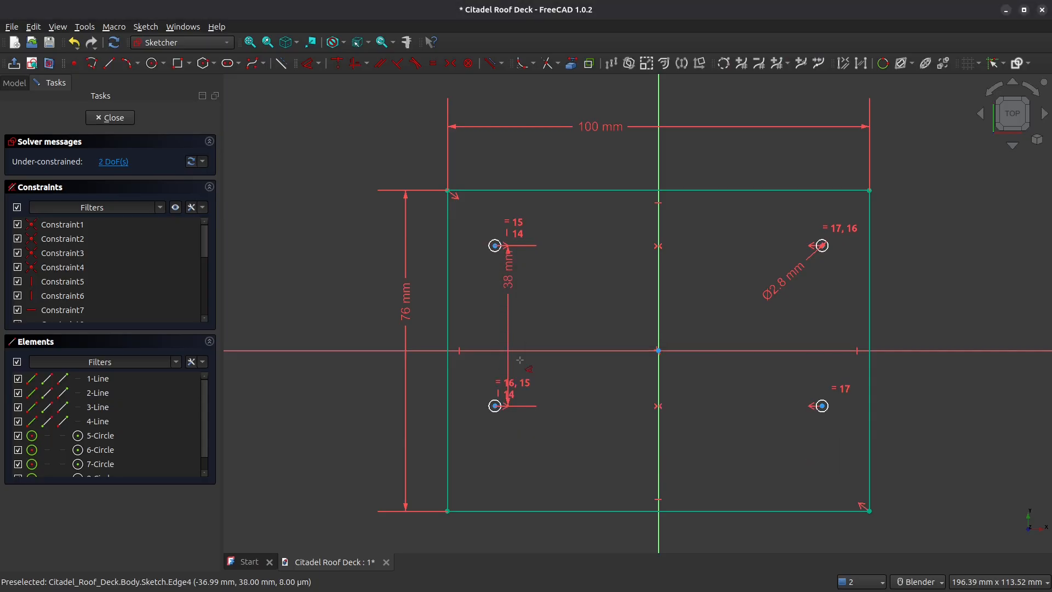
Set the vertical distance between the lower-left circle's centre and the plate's lower-left corner to 13 mm.
click(495, 406)
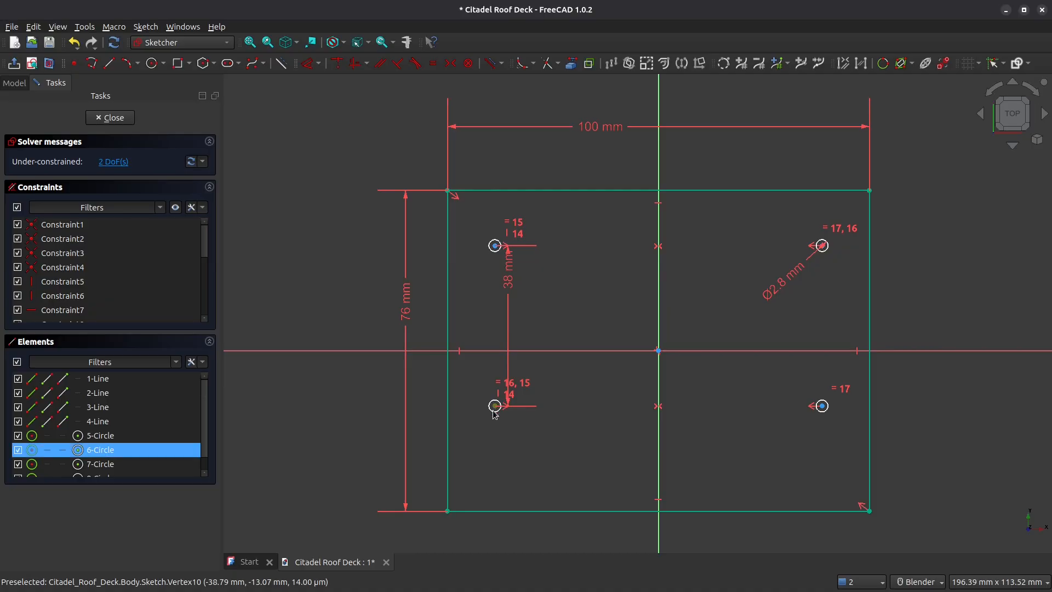
click(447, 511)
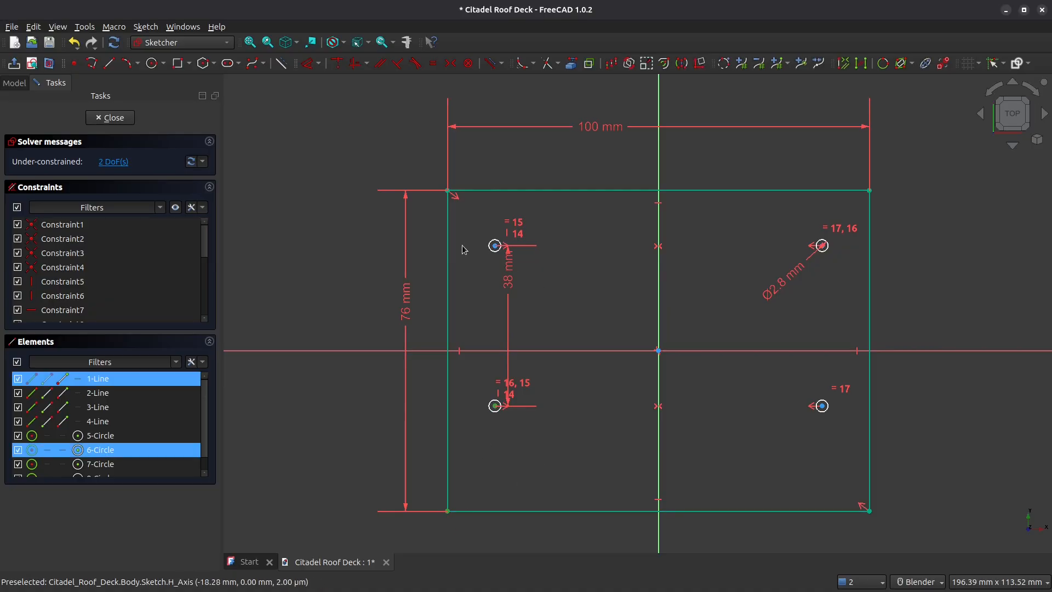
click(308, 62)
click(523, 454)
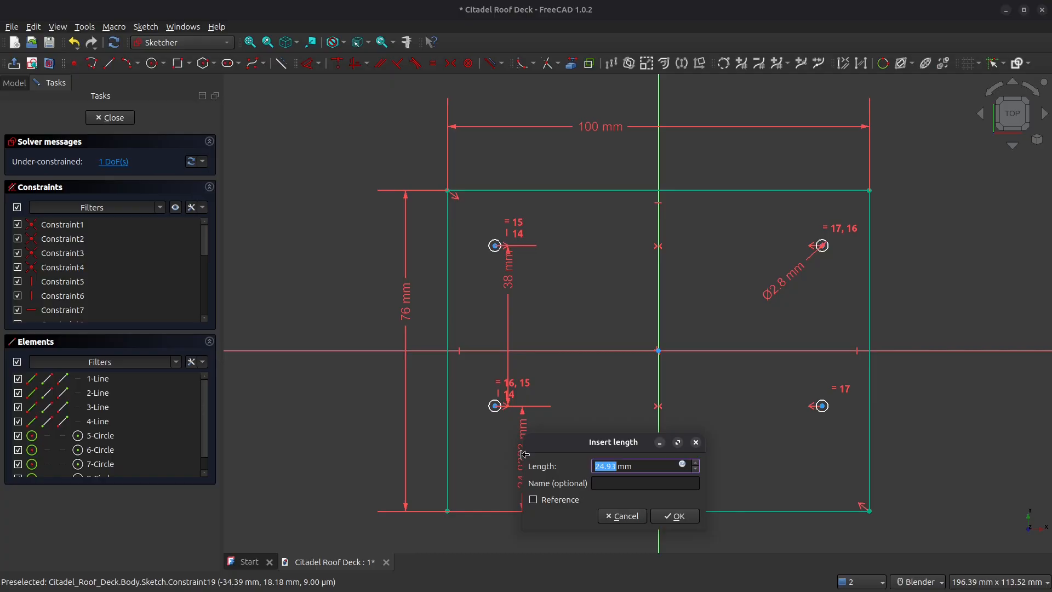
text(13)
key(Return)
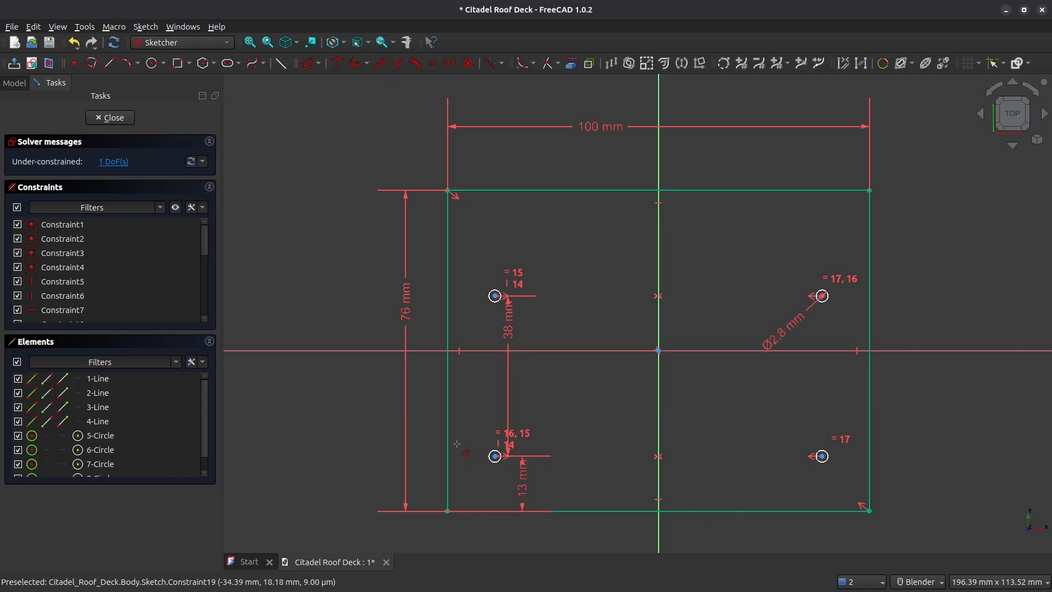
Set the horizontal distance between the lower-left circle's centre and the plate's left edge to 7.5 mm.
click(491, 454)
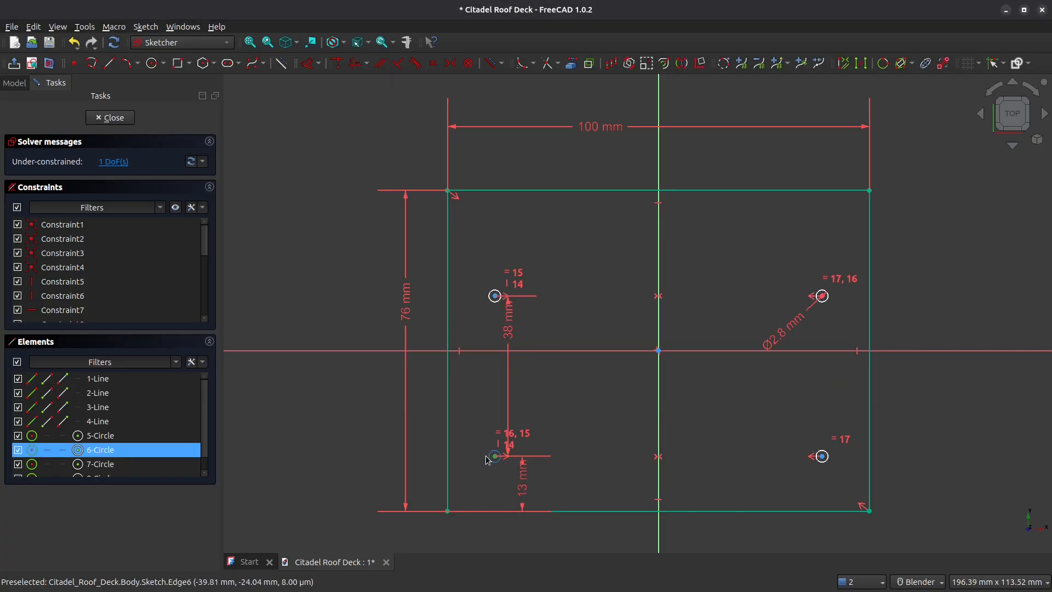
click(450, 456)
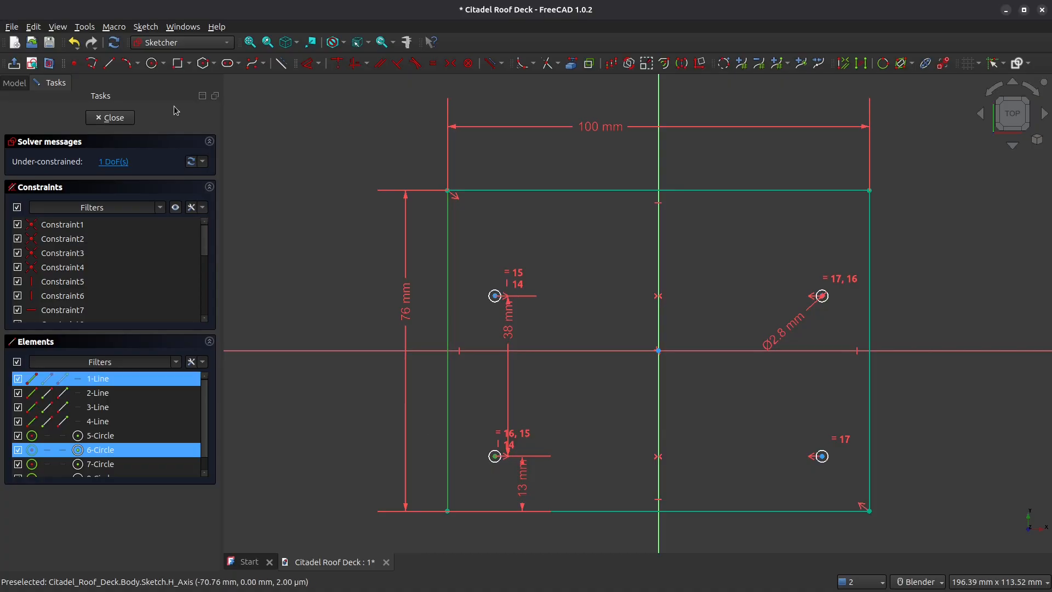
click(308, 62)
click(464, 427)
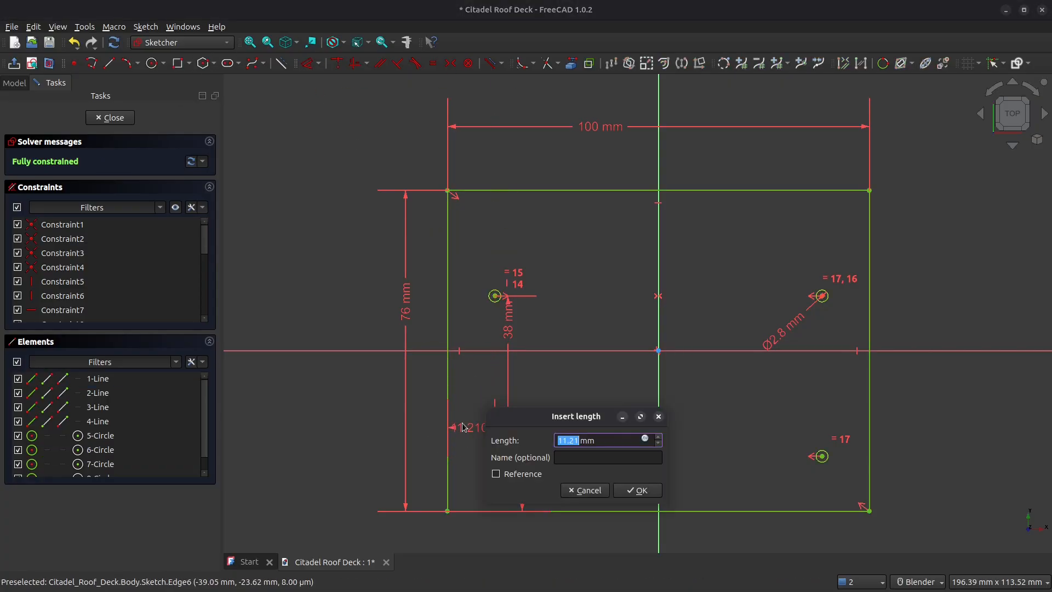
text(7.5)
key(Return)
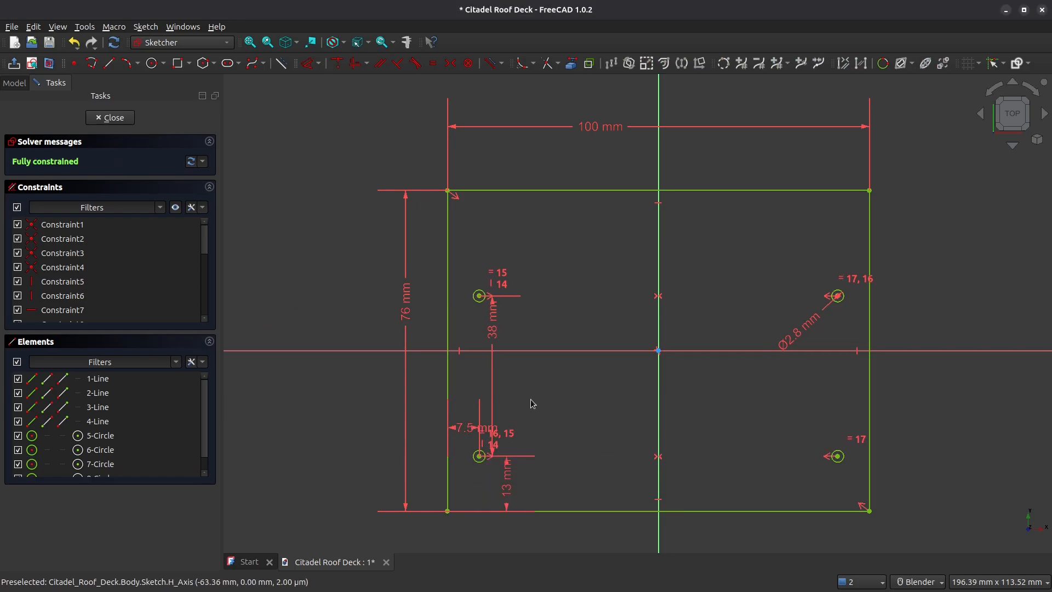
Reposition the 7.5 mm, 38 mm and 2.8 mm diameter dimension labels so they are clear of the other sketch annotations.
drag(472, 428, 582, 404)
drag(494, 323, 508, 365)
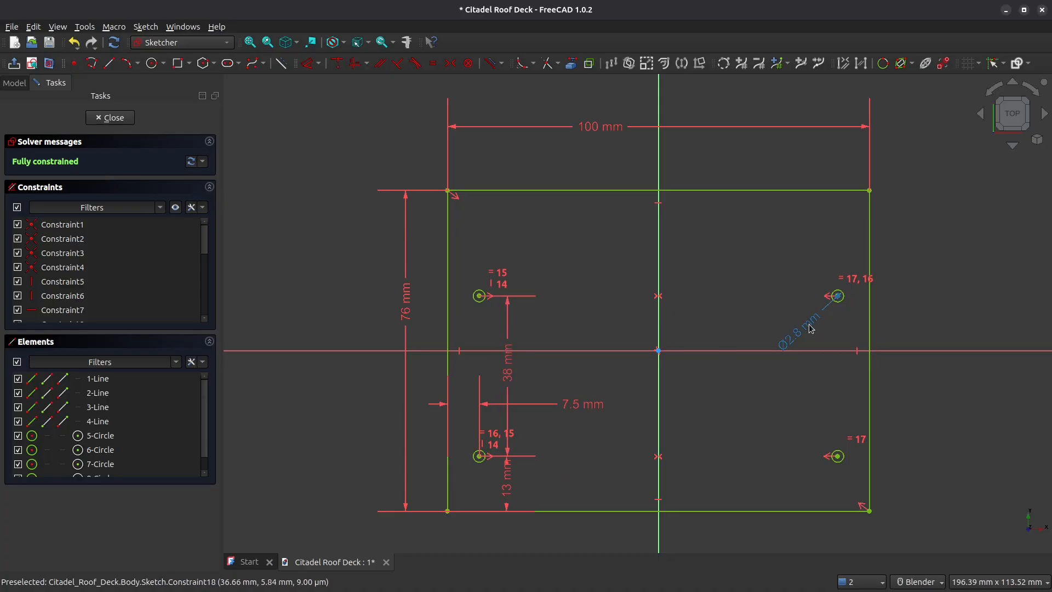
drag(811, 326, 792, 310)
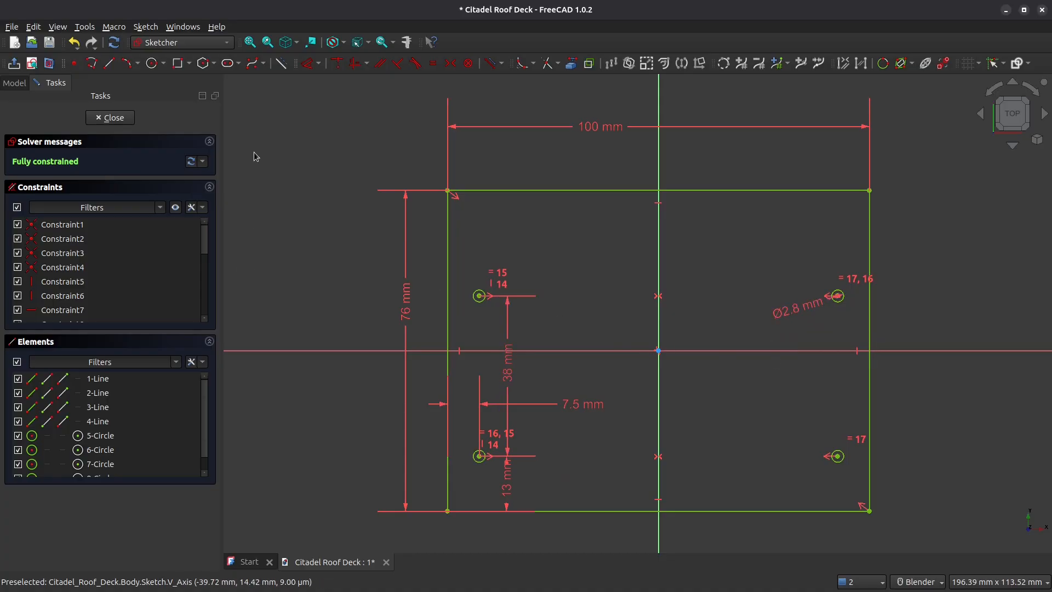
Finish the plate sketch and pad it to a length of 3 mm.
click(111, 118)
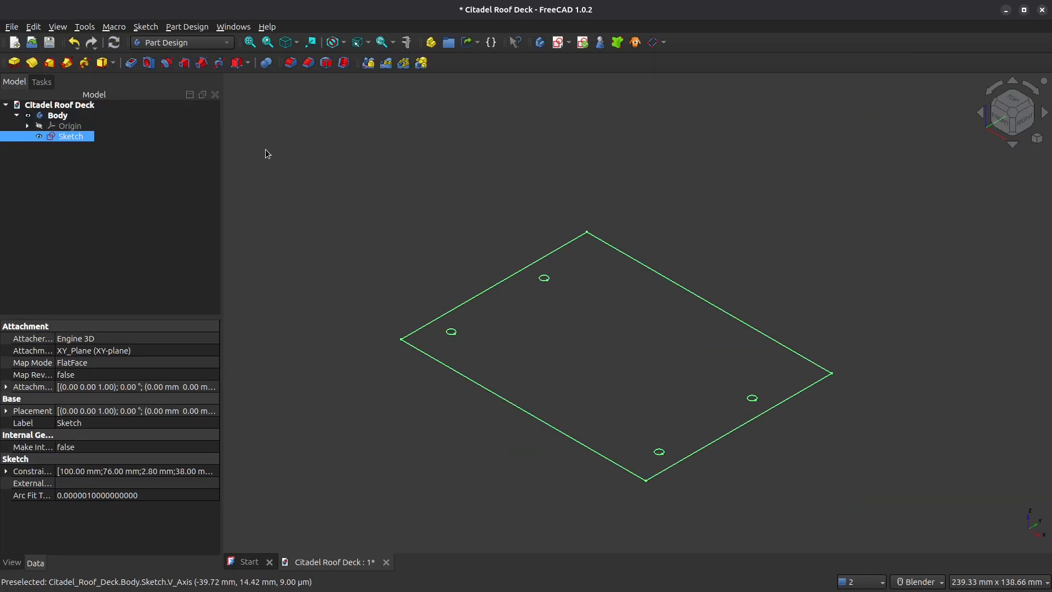
click(14, 68)
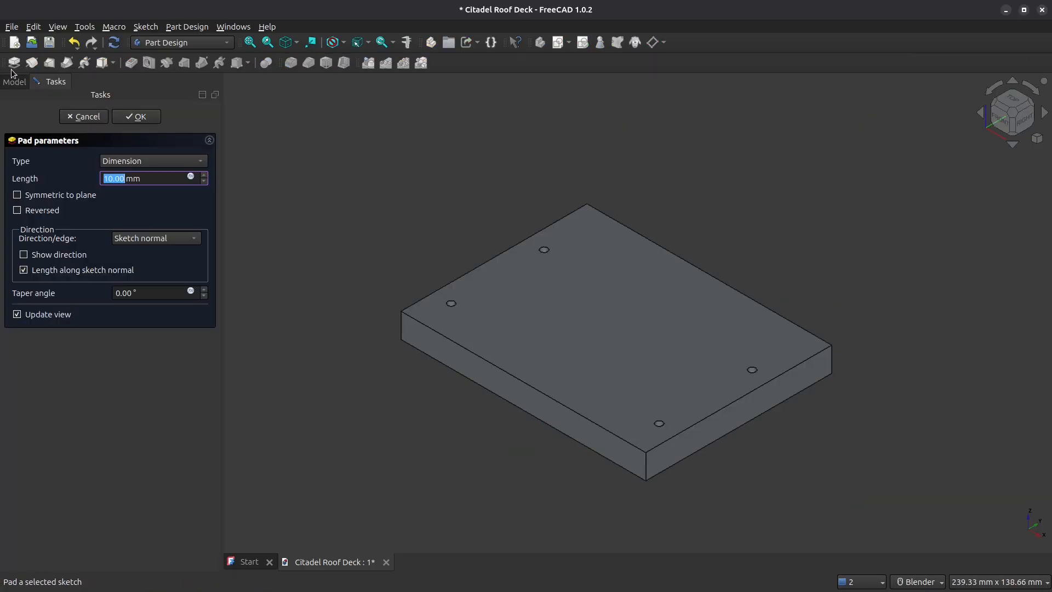
text(3)
key(Return)
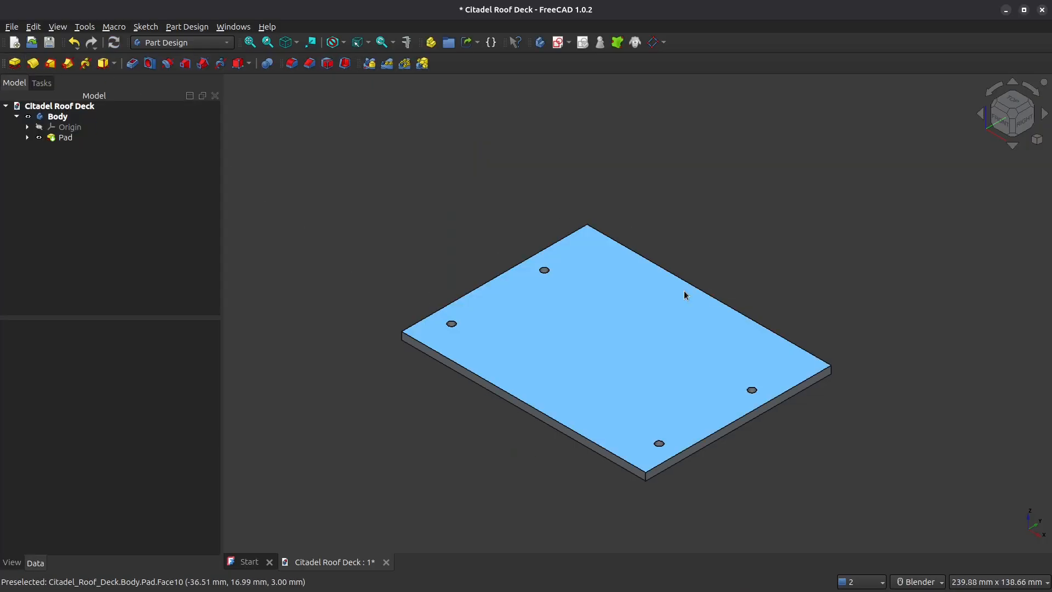
Start a new sketch on the plate's top face and project its lower long edge as external geometry.
click(569, 383)
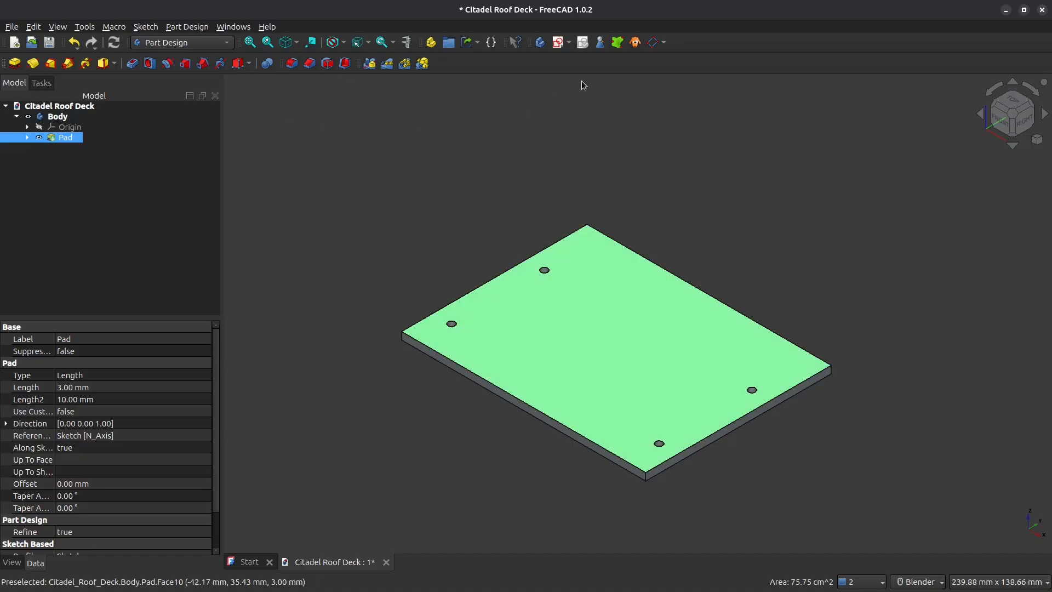
click(557, 42)
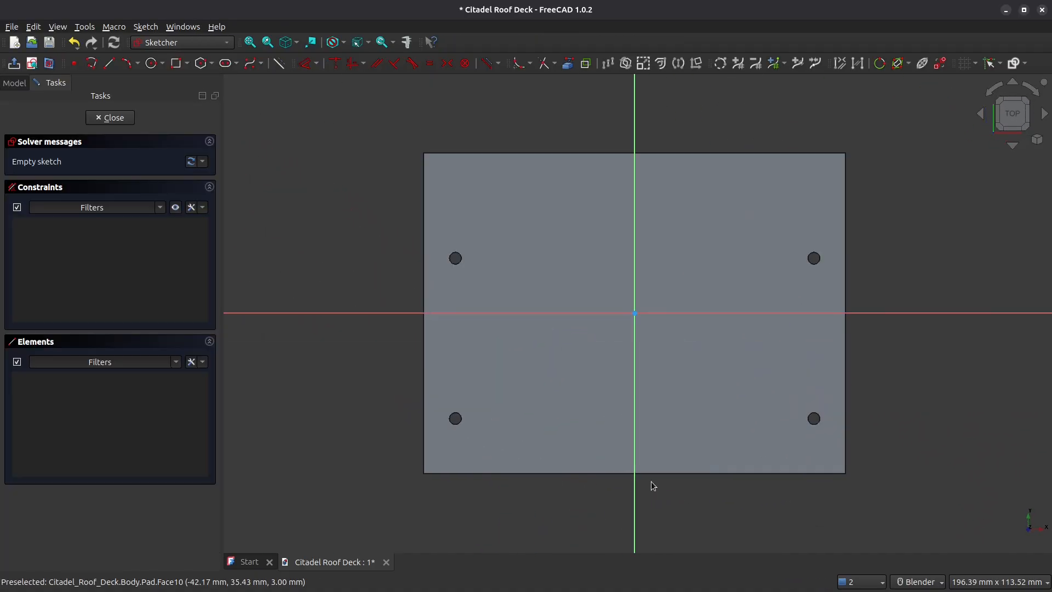
scroll(642, 412, up, 2)
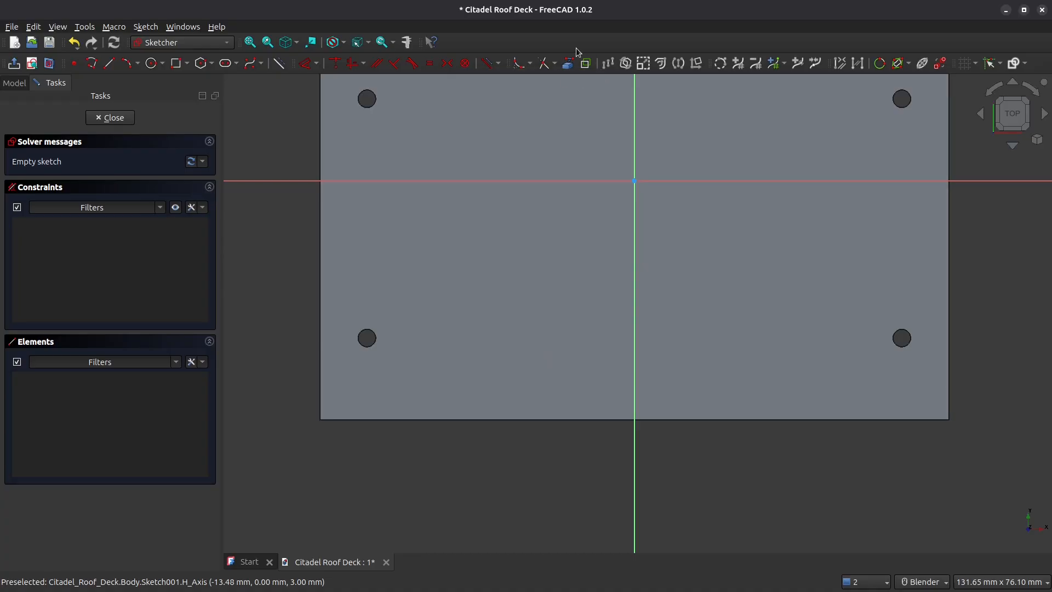
click(568, 64)
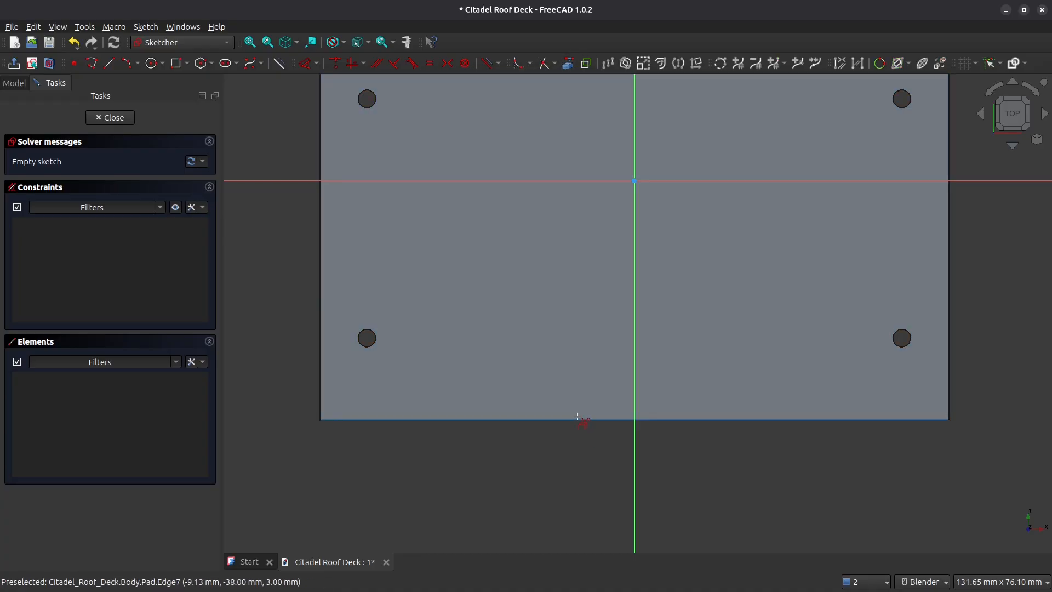
click(581, 419)
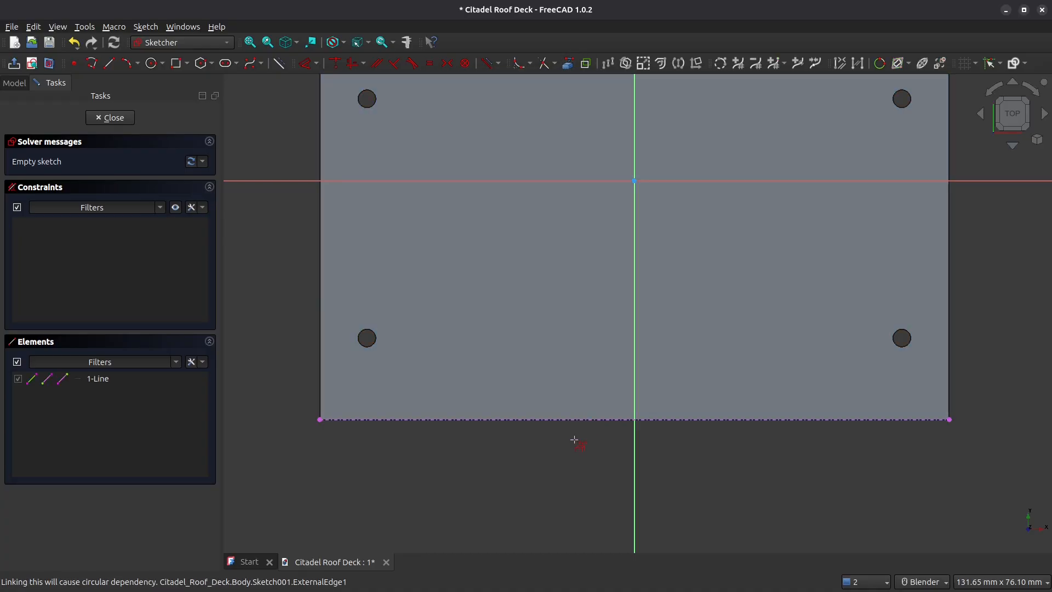
Draw a three-point arc about 18 mm wide, with both ends on the projected edge and its crest on the vertical axis.
click(138, 64)
click(145, 131)
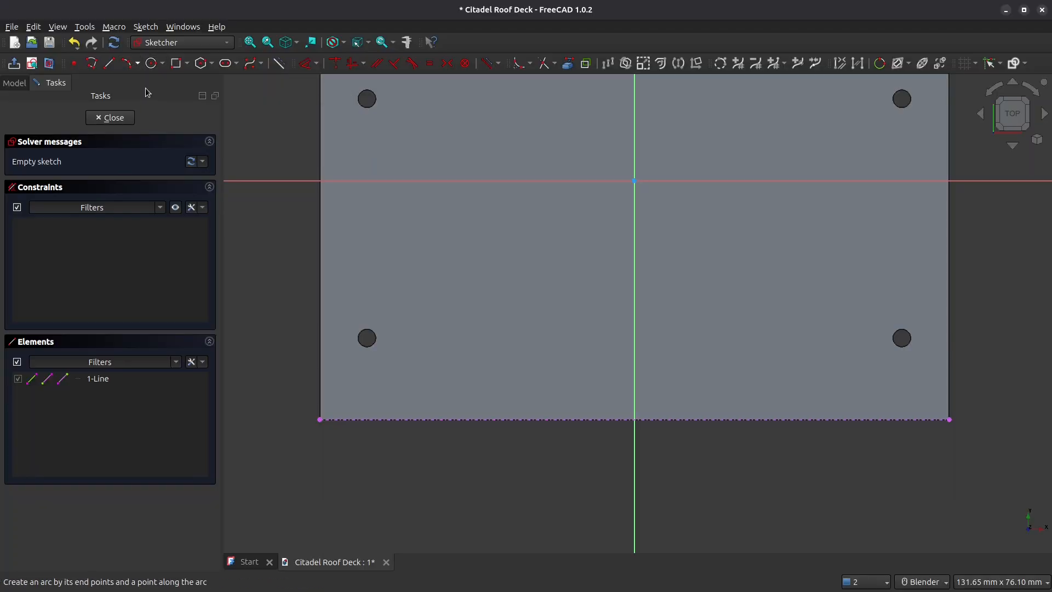
click(580, 420)
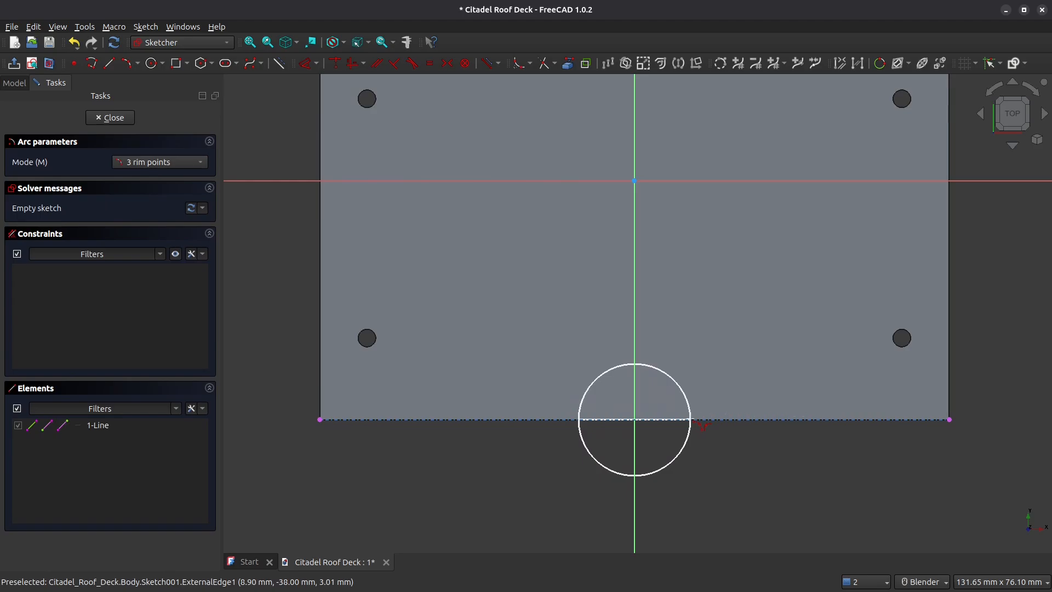
click(693, 419)
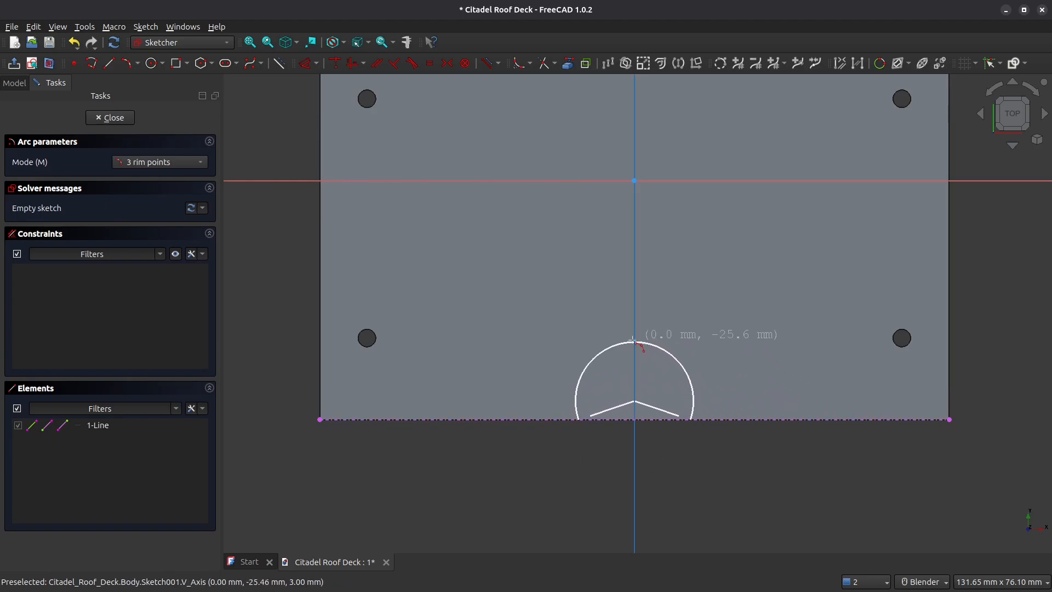
click(635, 342)
scroll(636, 406, up, 4)
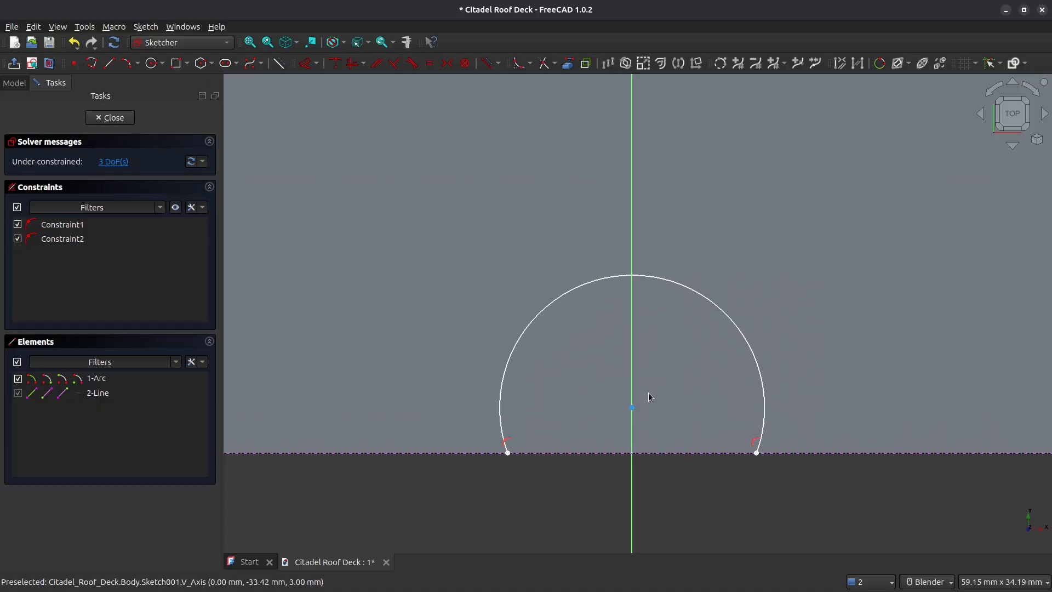
Constrain the arc's centre to lie on both the vertical axis and the projected plate edge.
click(632, 409)
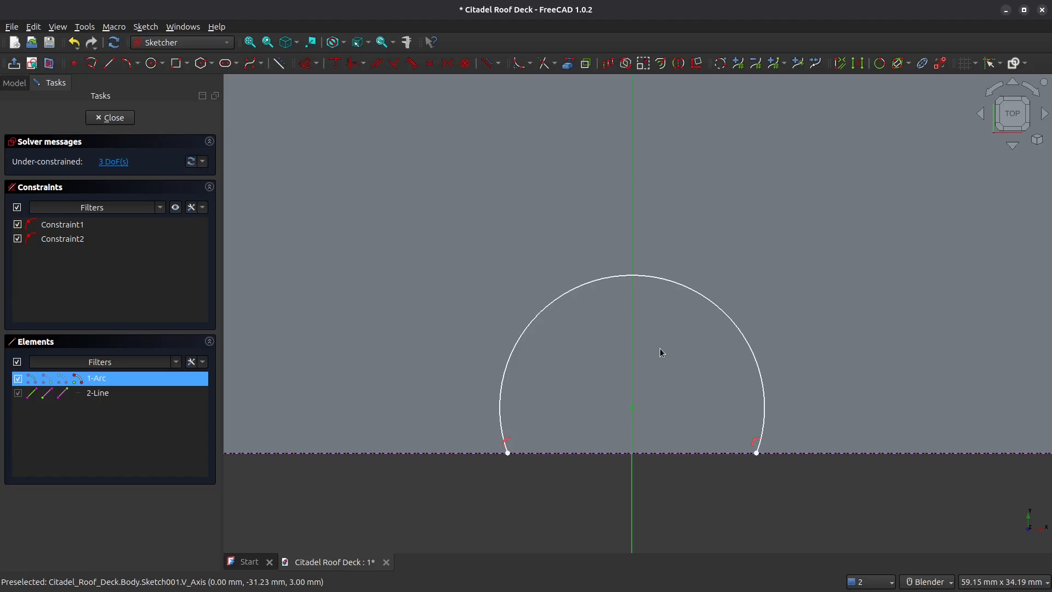
click(353, 63)
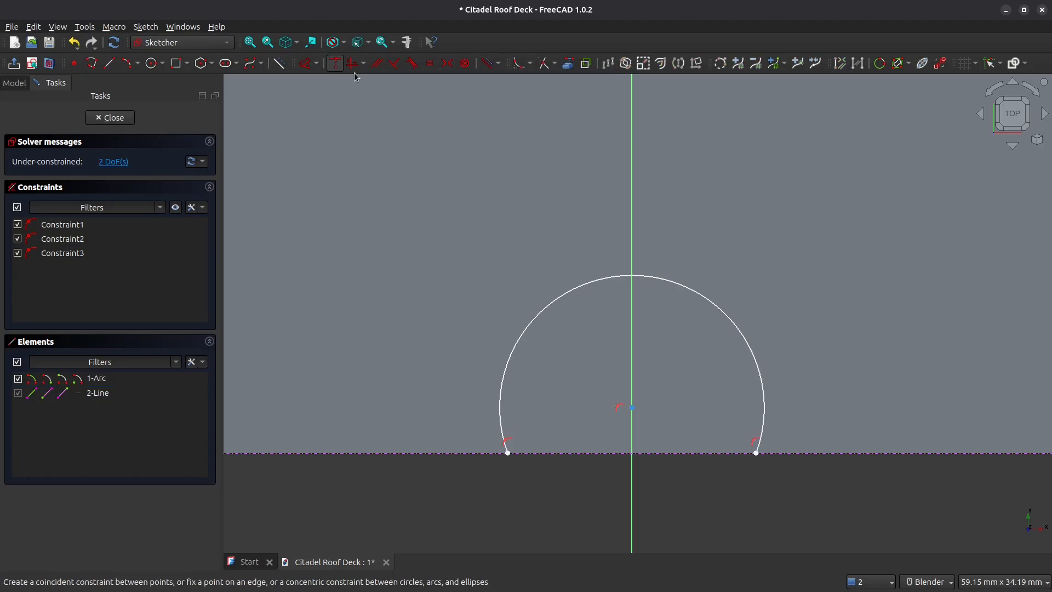
click(634, 412)
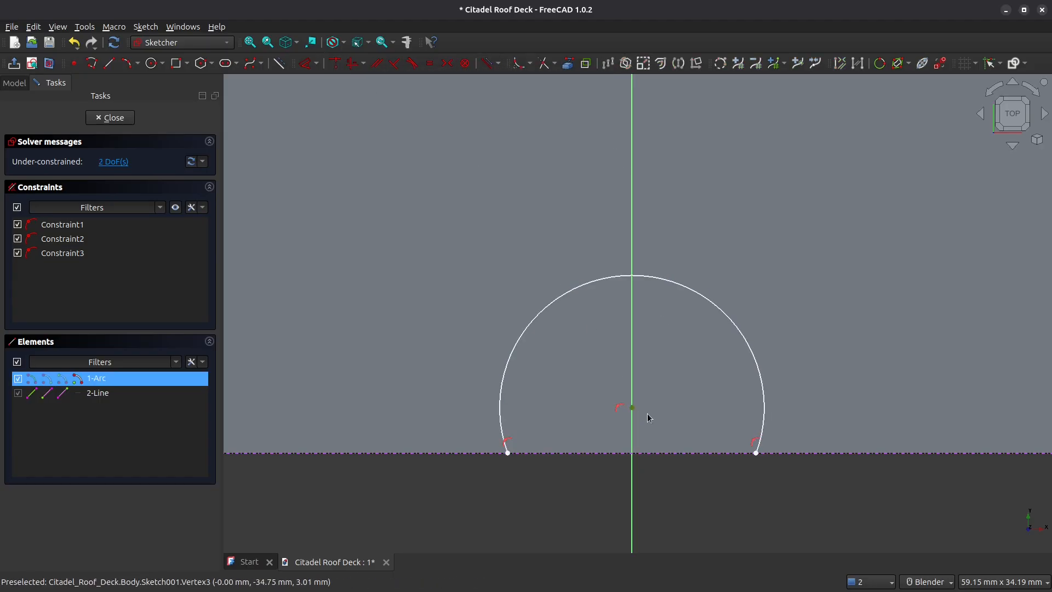
click(665, 454)
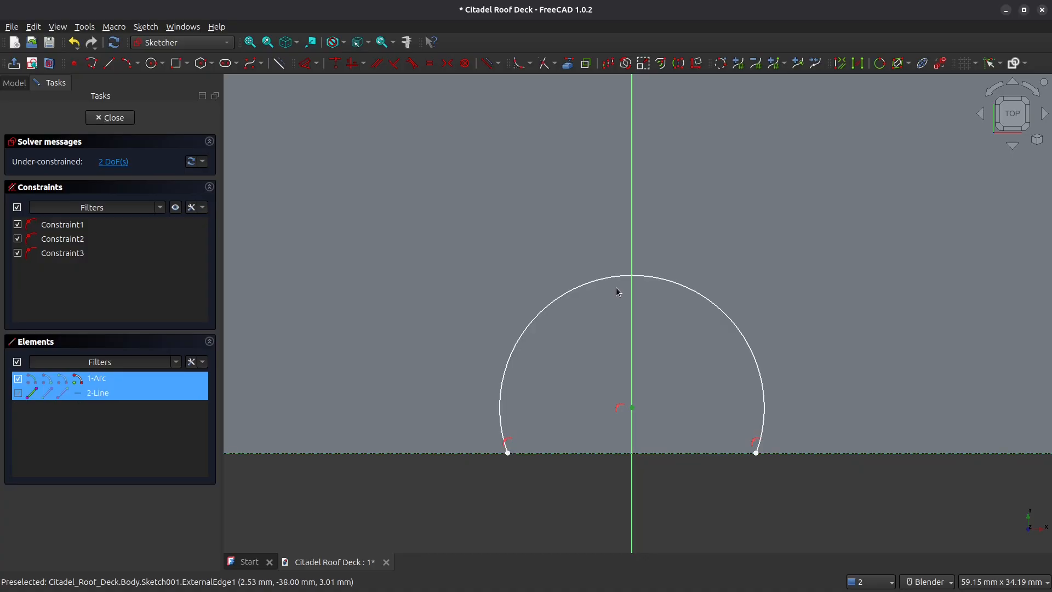
click(335, 63)
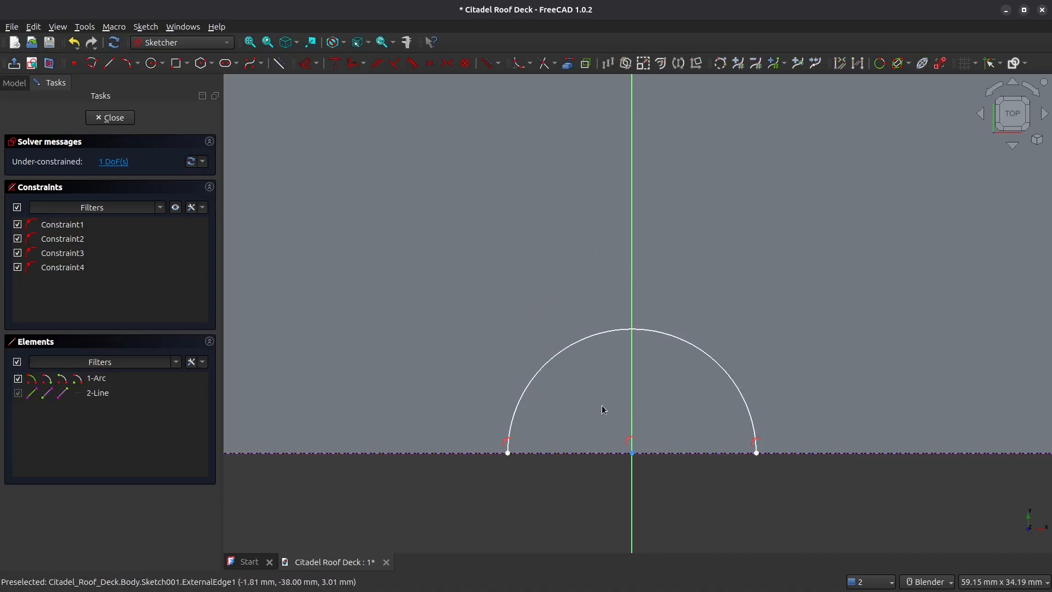
Close the semicircle with a straight line between the arc's two endpoints.
click(109, 63)
click(507, 453)
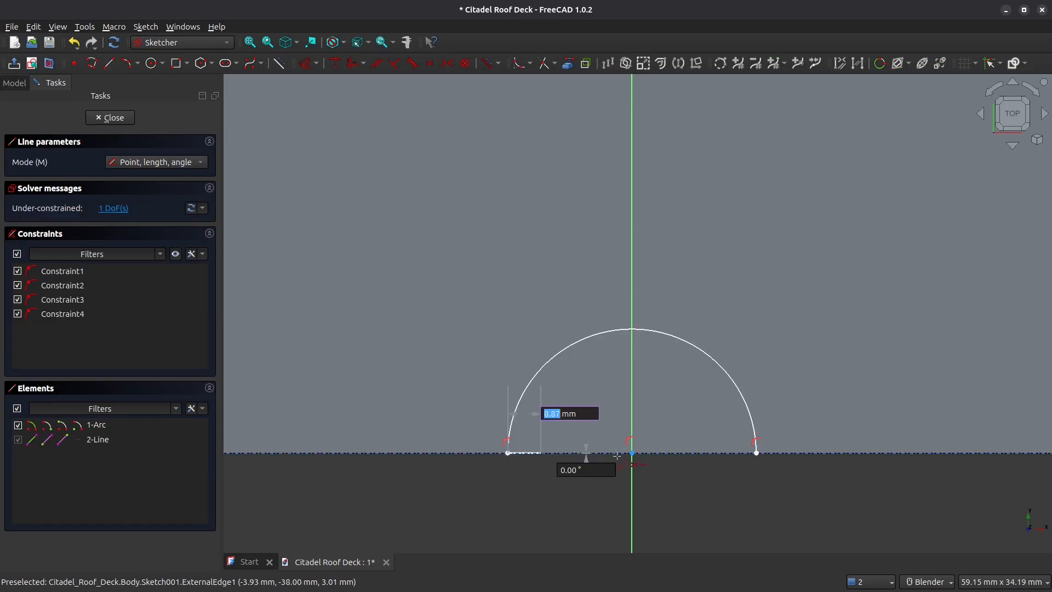
click(758, 453)
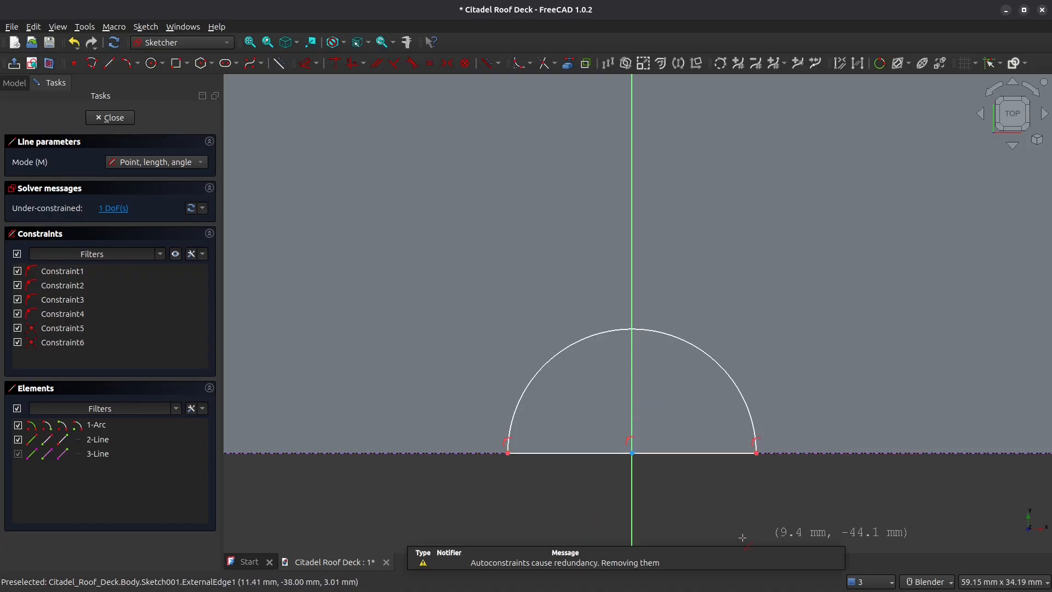
scroll(707, 479, down, 1)
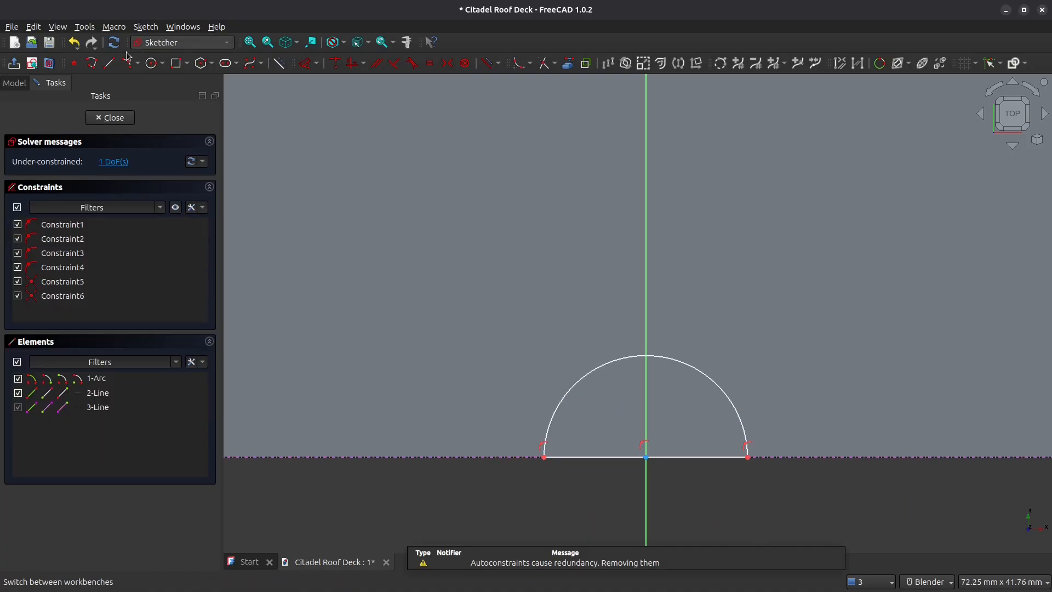
Set the semicircle's radius to 3.5 mm and finish the sketch.
scroll(623, 228, down, 1)
scroll(663, 186, down, 2)
mouse_move(665, 180)
shift+middle_down()
mouse_move(669, 307)
mouse_move(680, 311)
shift+middle_up()
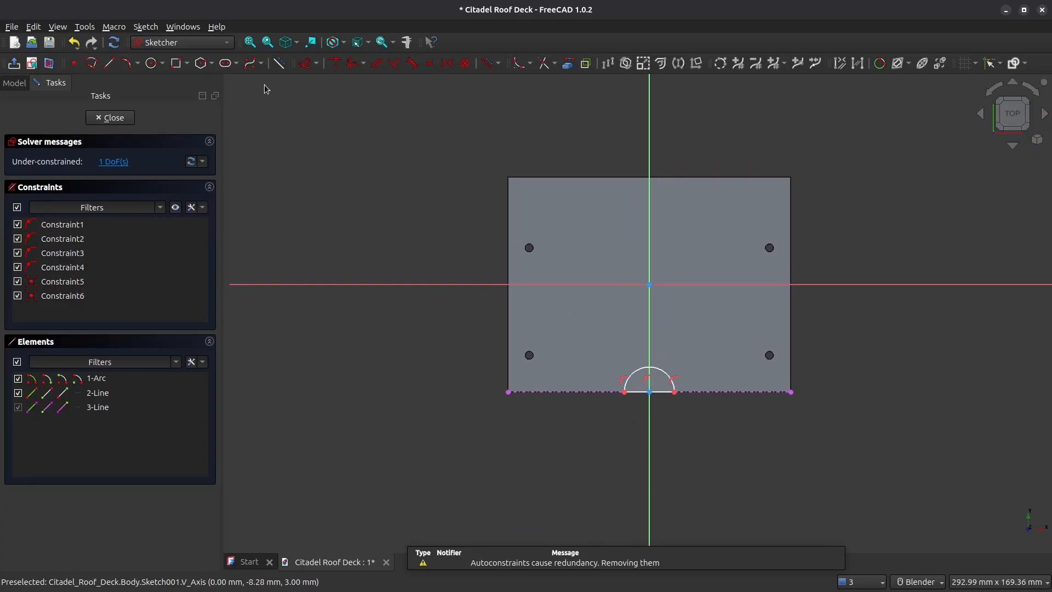
key(c)
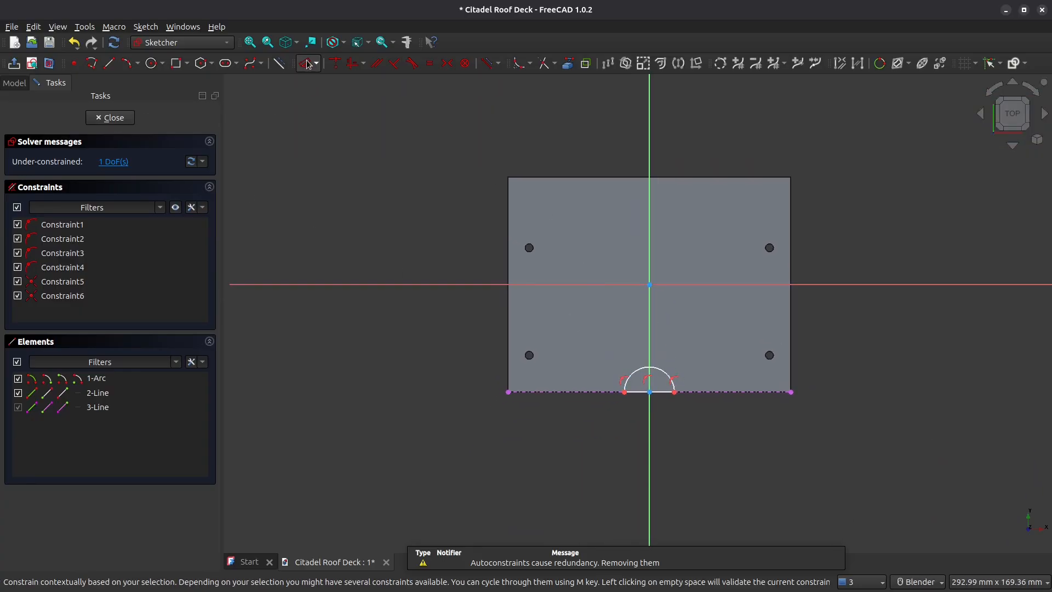
click(662, 372)
click(692, 340)
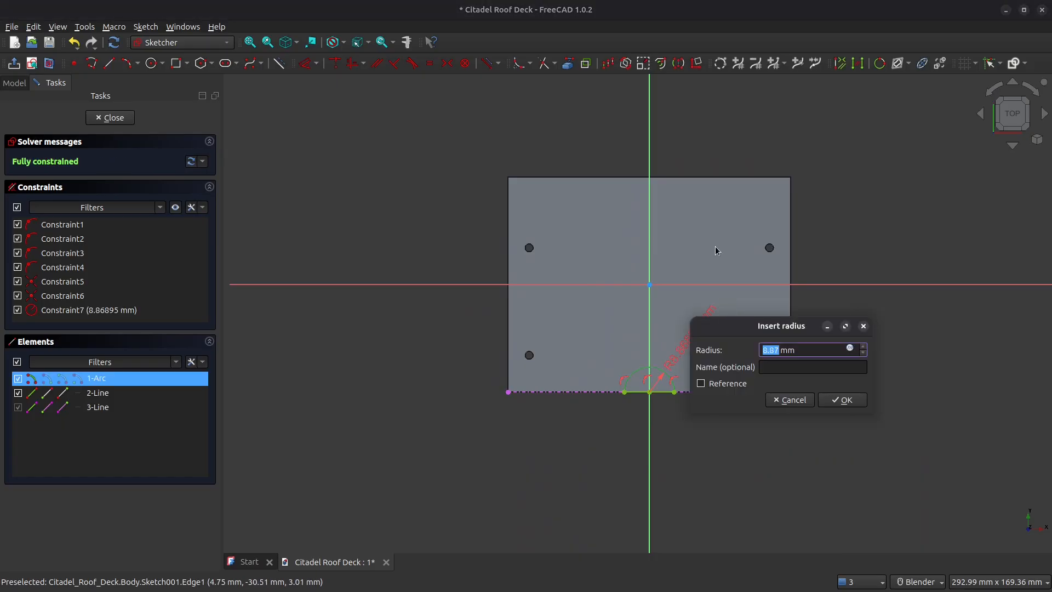
text(3.5)
key(Return)
scroll(707, 355, up, 2)
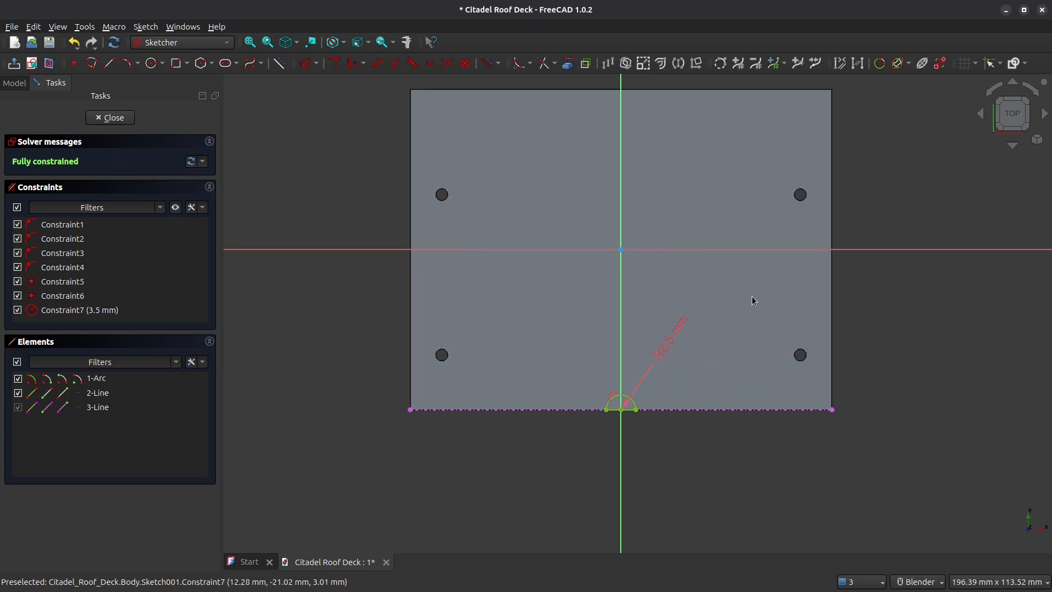
click(110, 117)
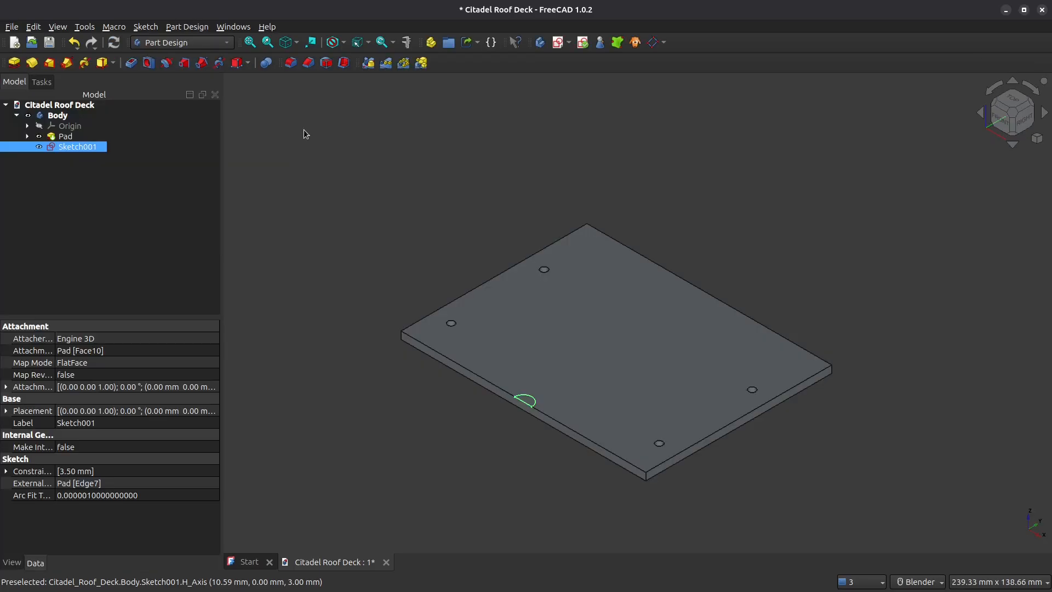
Cut the semicircle sketch into the plate's edge as a 5 mm deep Pocket.
click(131, 62)
click(137, 115)
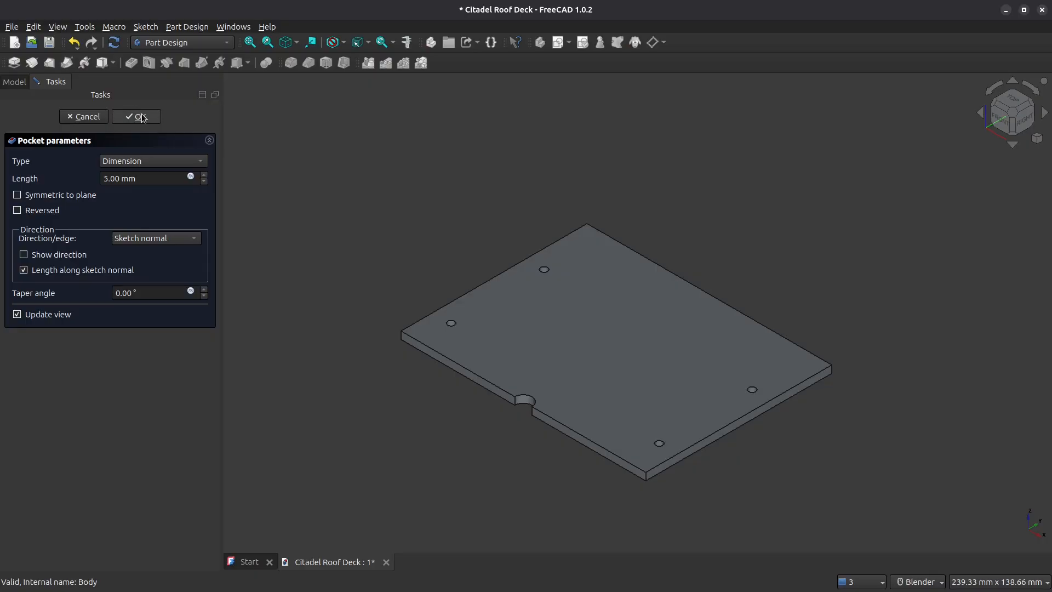
Sketch a rectangular frame on the plate's top face, about 16 × 18 mm inside with walls about 4 mm thick, around the origin.
click(533, 334)
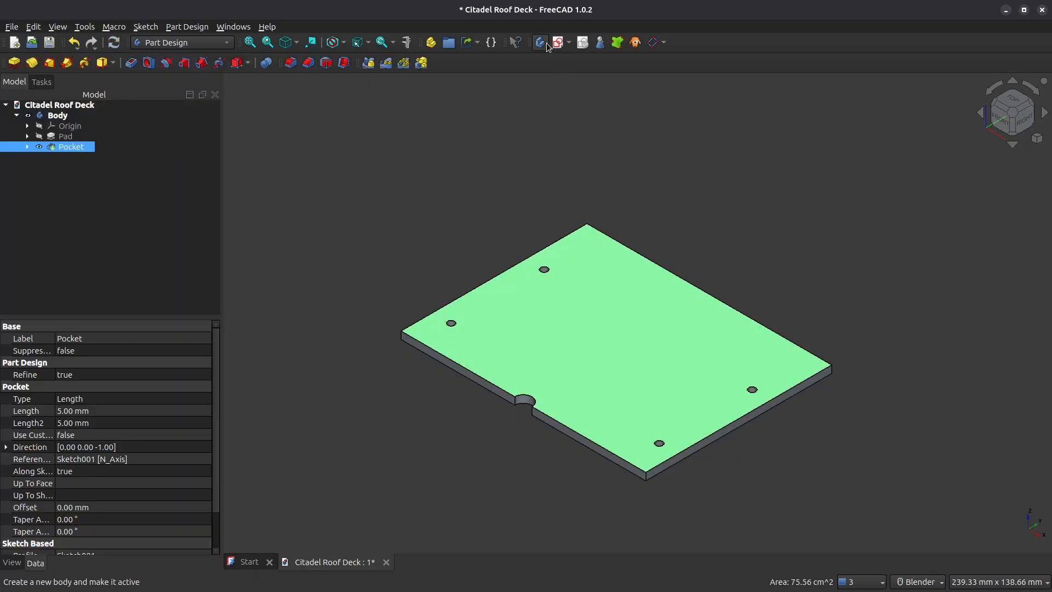
click(556, 42)
scroll(645, 350, up, 3)
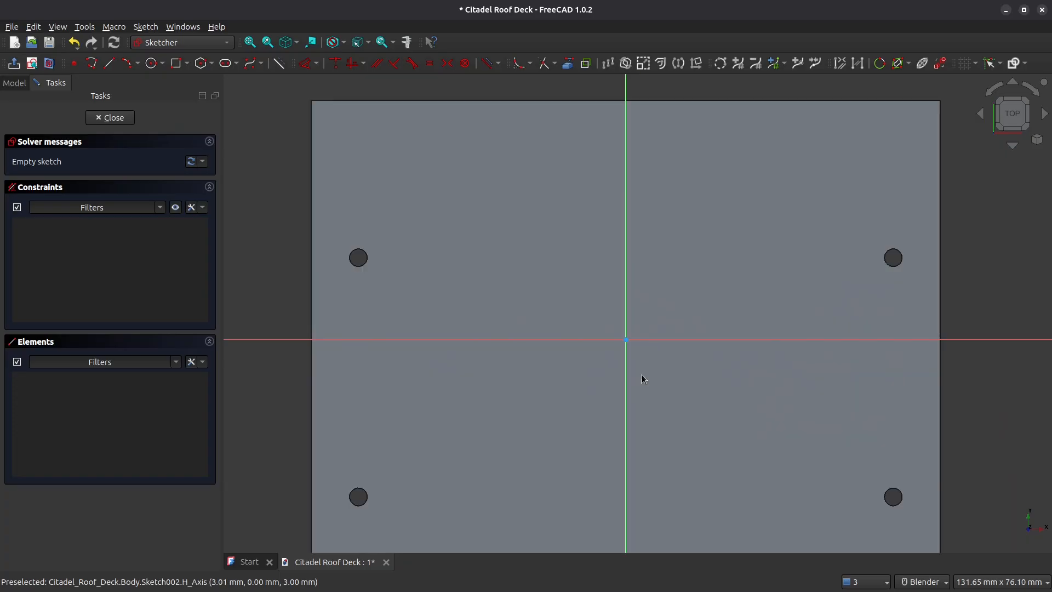
shift+middle_drag(641, 376, 606, 291)
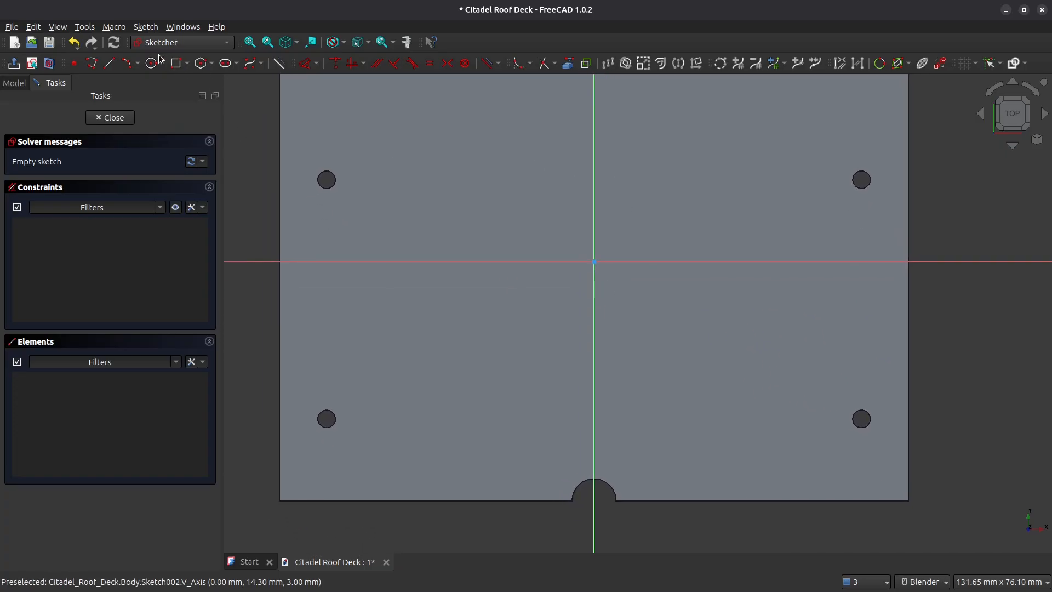
click(176, 64)
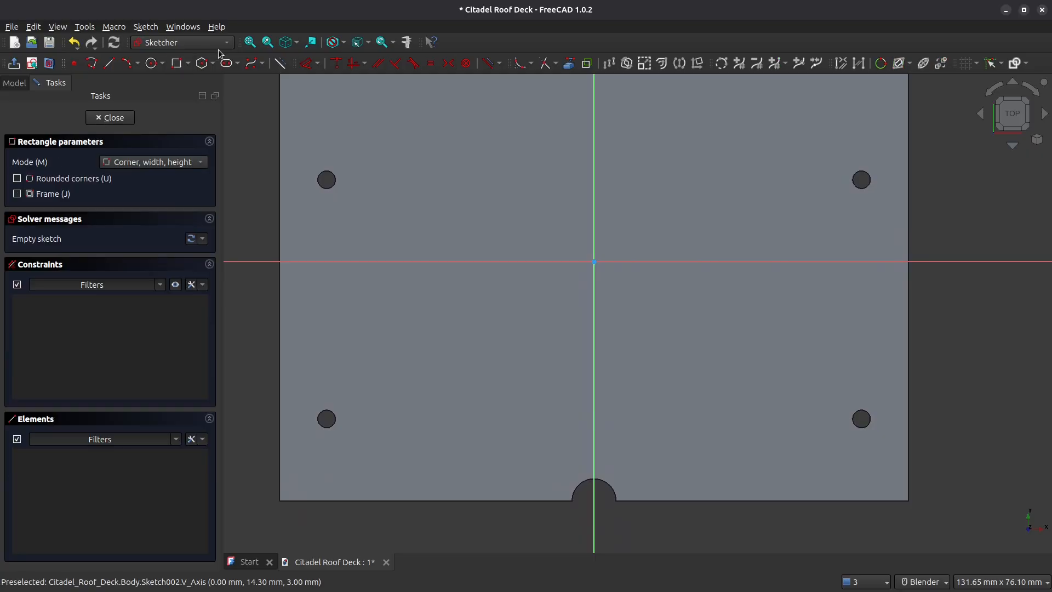
click(48, 195)
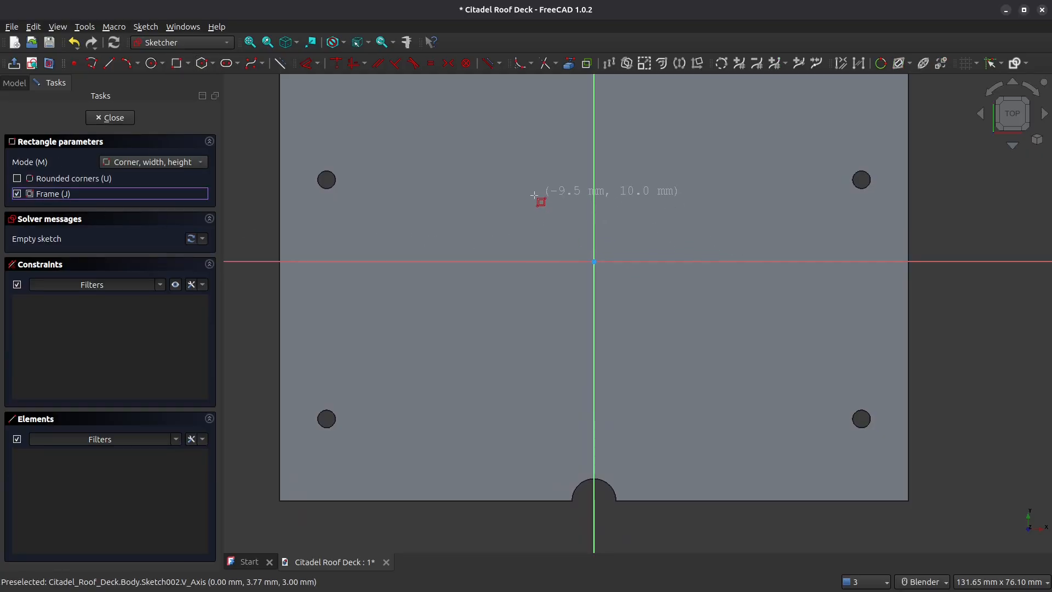
click(548, 232)
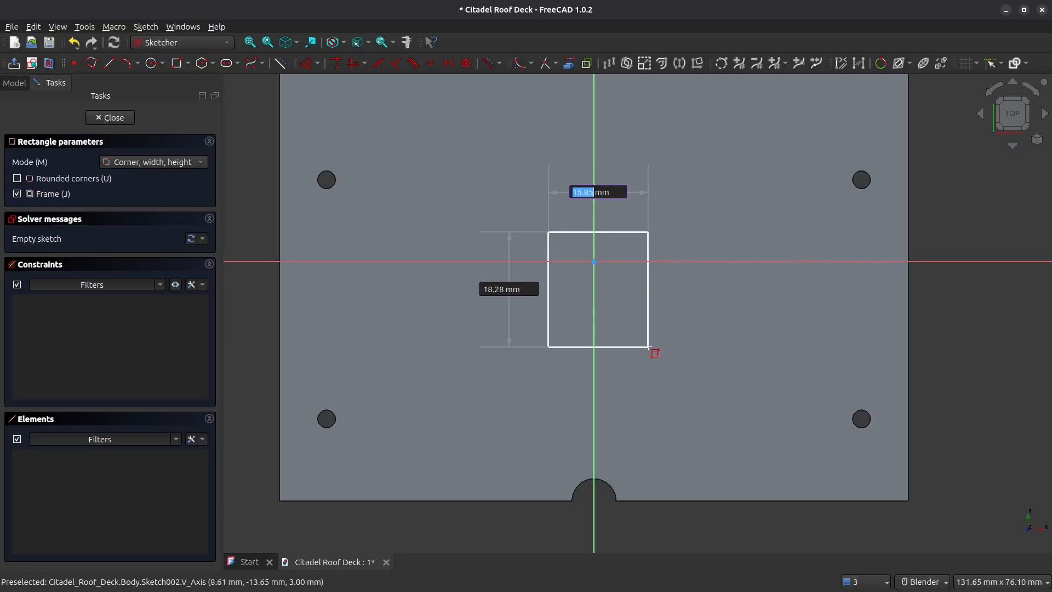
click(649, 348)
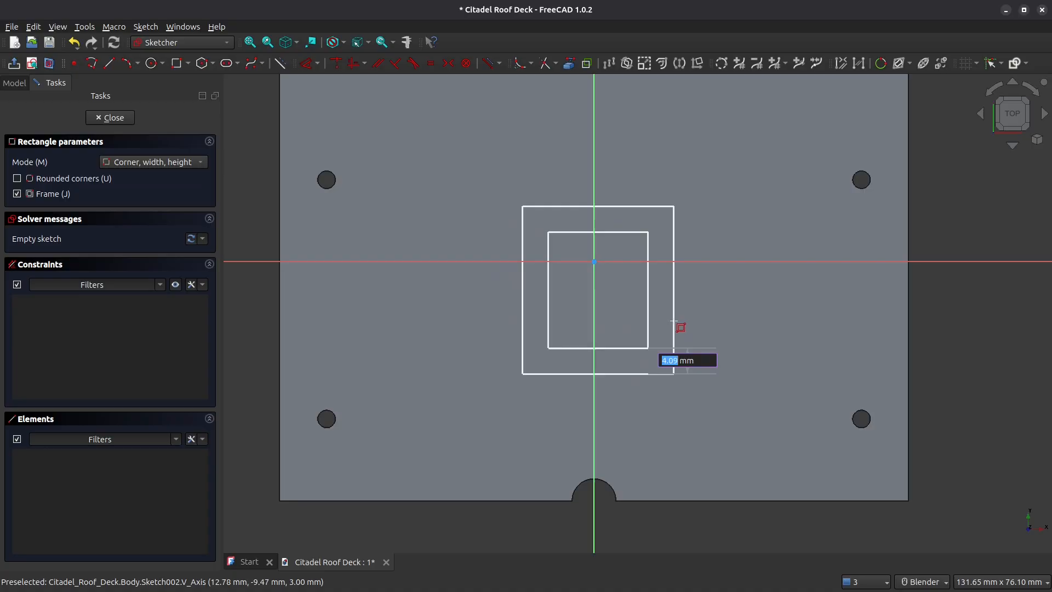
click(674, 330)
scroll(679, 274, up, 1)
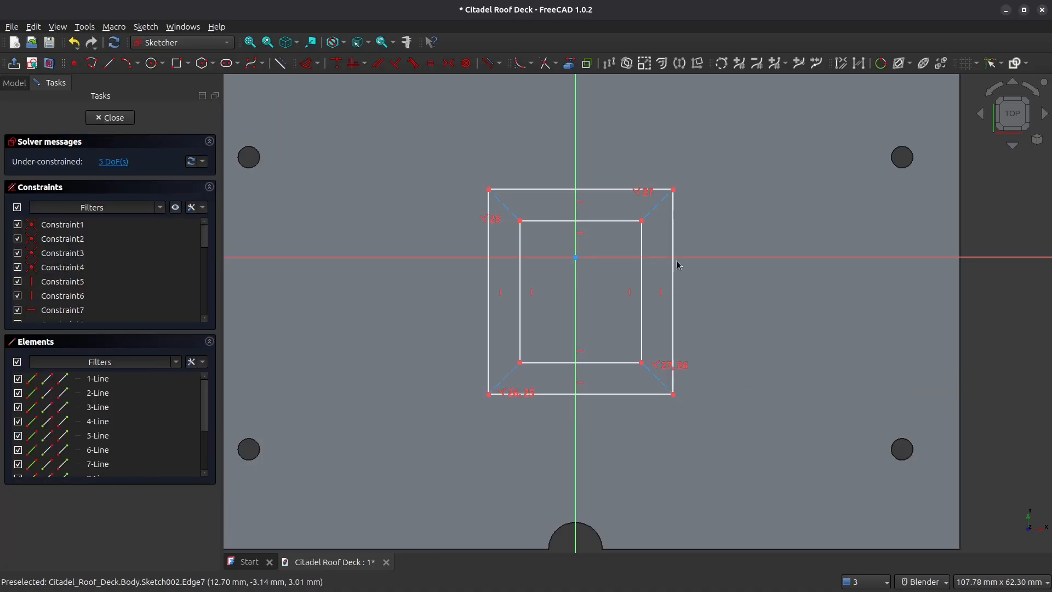
Set the frame's wall thickness to 2 mm between the inner and outer corners, and move the dimension label clear of the geometry.
click(643, 222)
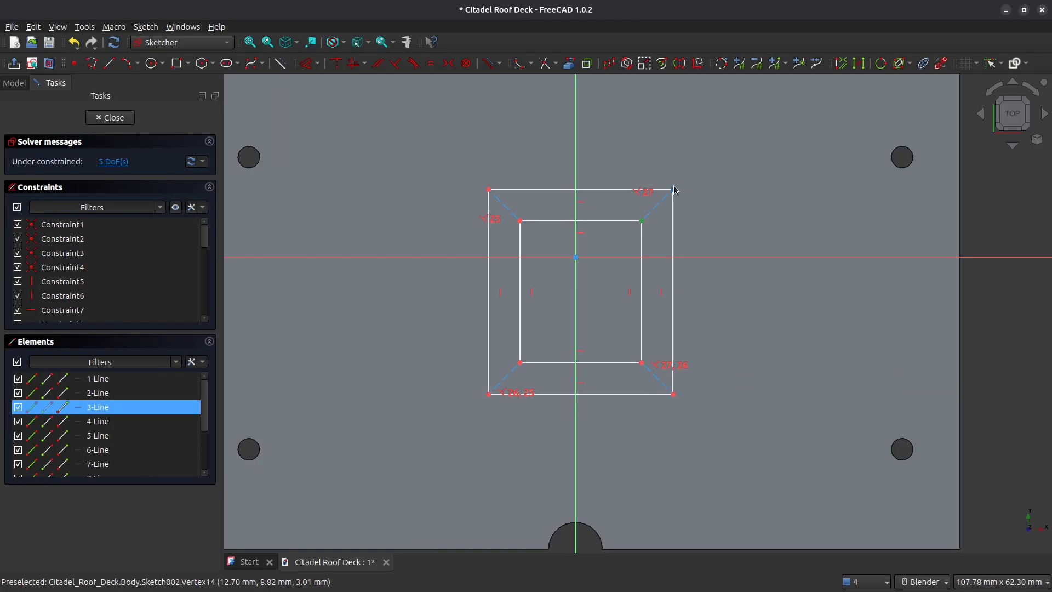
click(675, 190)
click(307, 63)
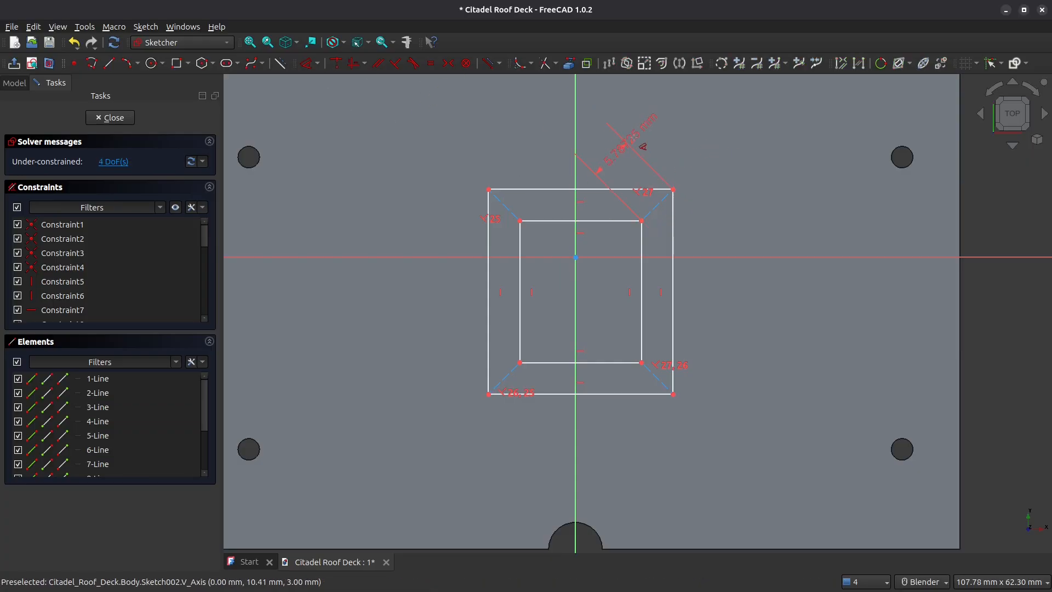
click(663, 149)
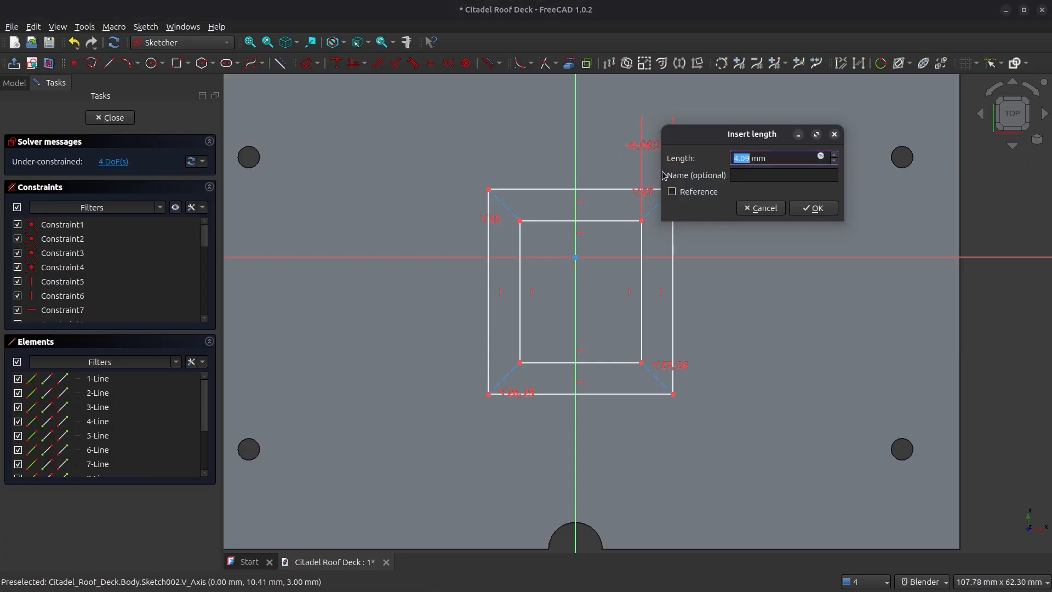
text(2)
key(Return)
key(Escape)
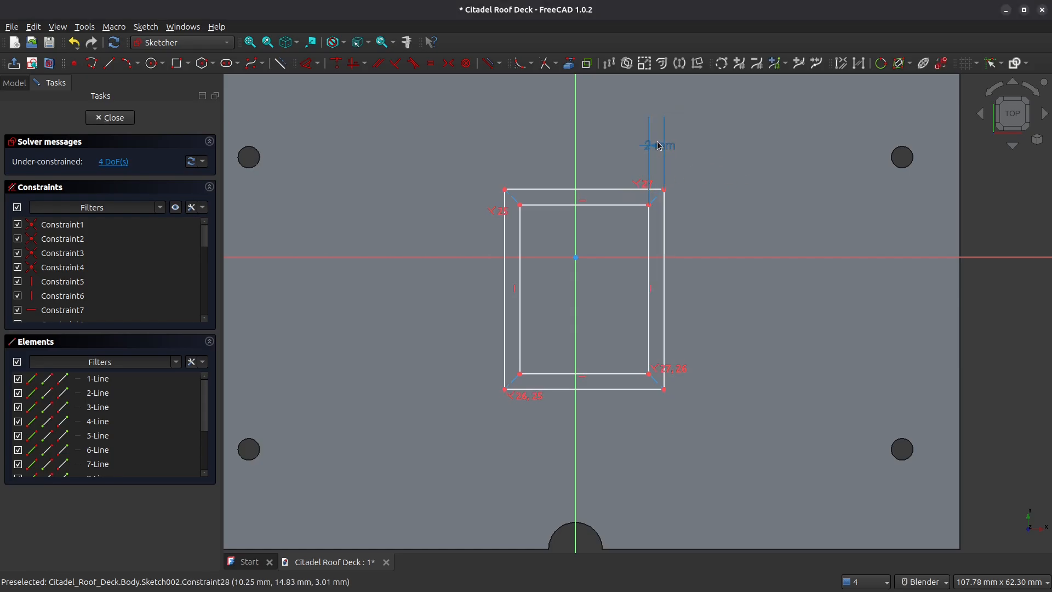
drag(659, 146, 709, 151)
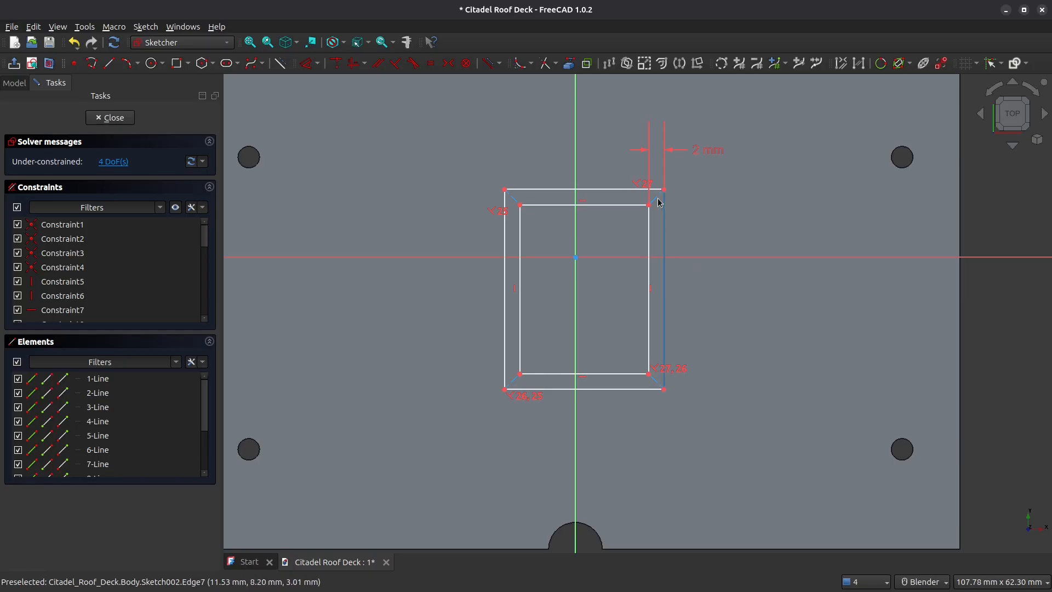
Constrain the inner rectangle's two upper corners to be symmetric about the vertical axis.
click(521, 213)
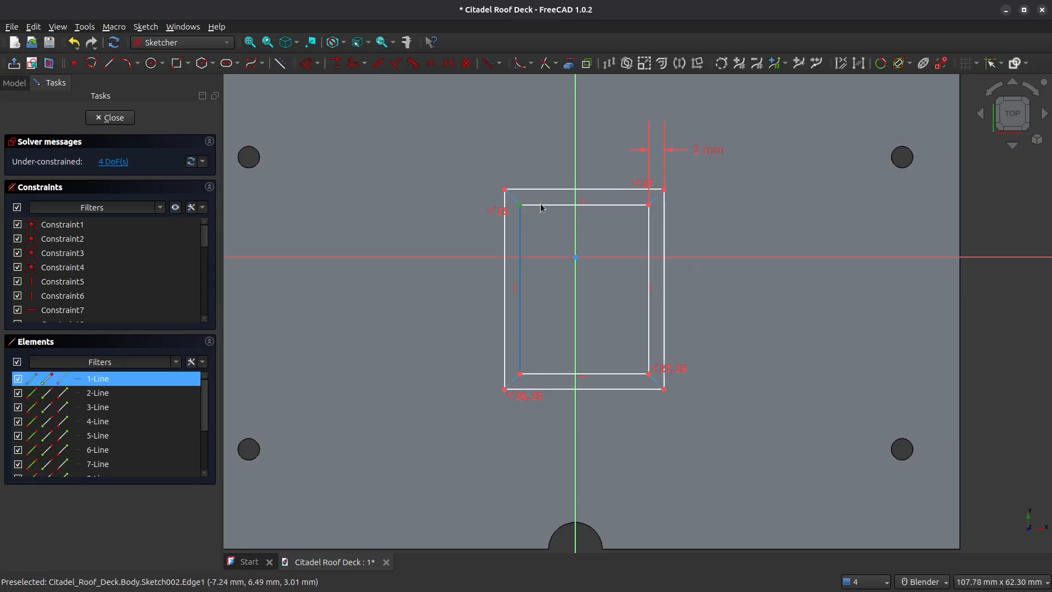
click(648, 214)
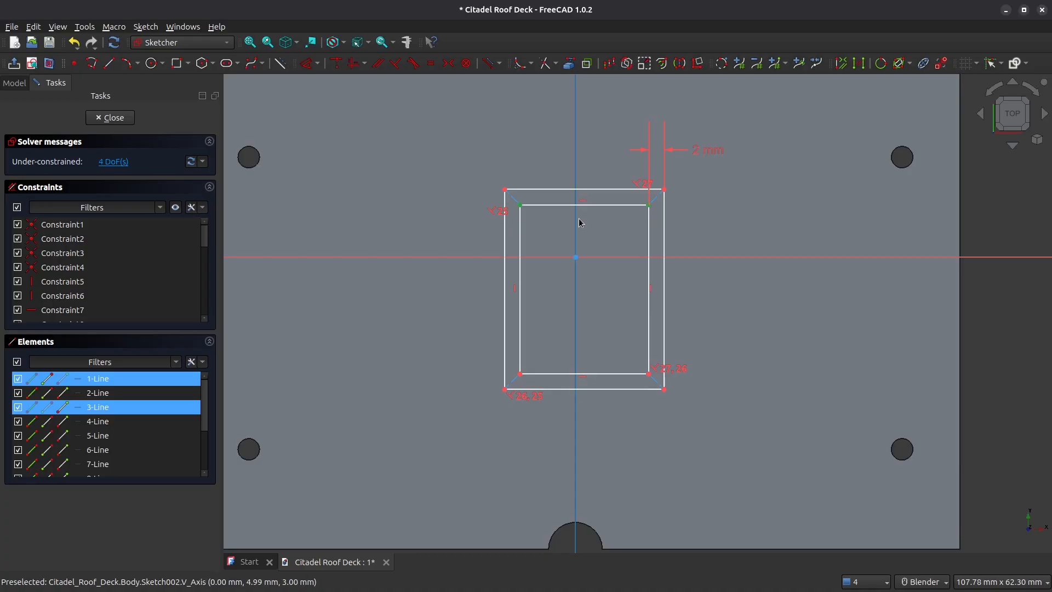
click(448, 63)
Set the inner rectangle's width to 13.5 mm and its height to 14.5 mm.
scroll(585, 243, up, 2)
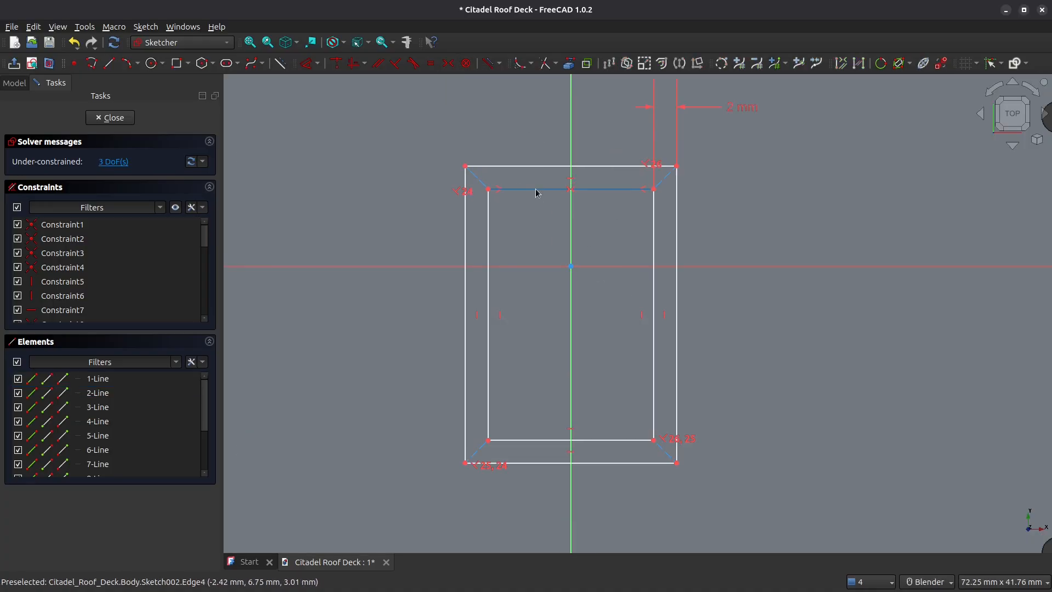
click(310, 64)
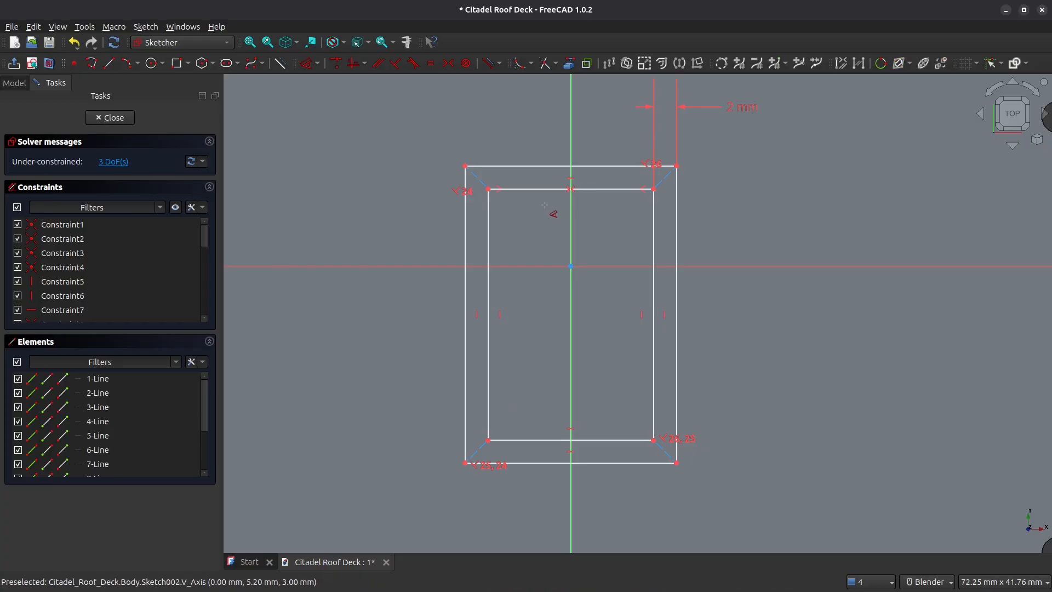
click(548, 189)
click(549, 221)
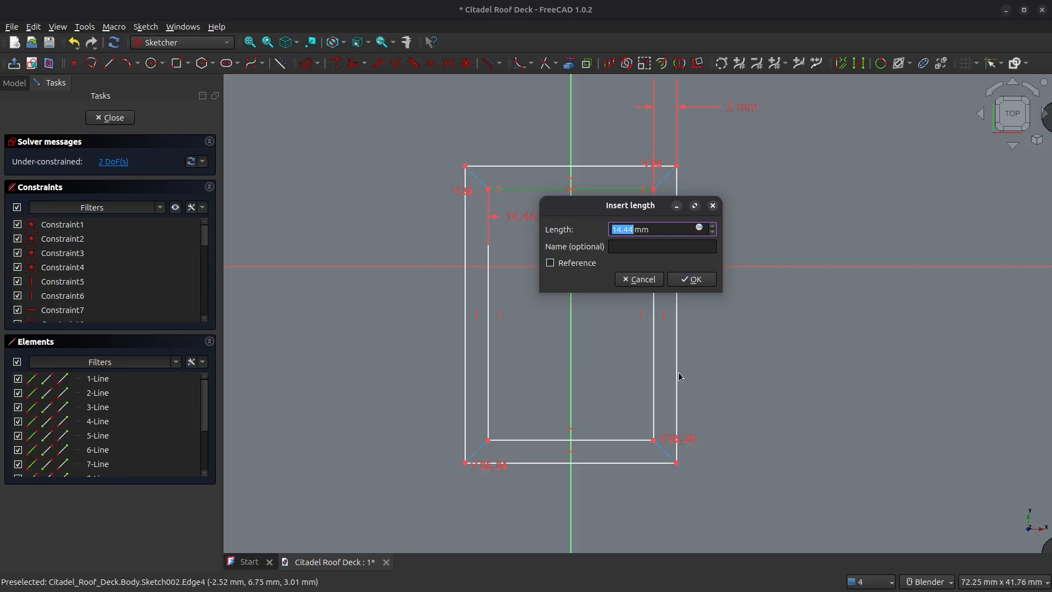
text(13.5)
key(Return)
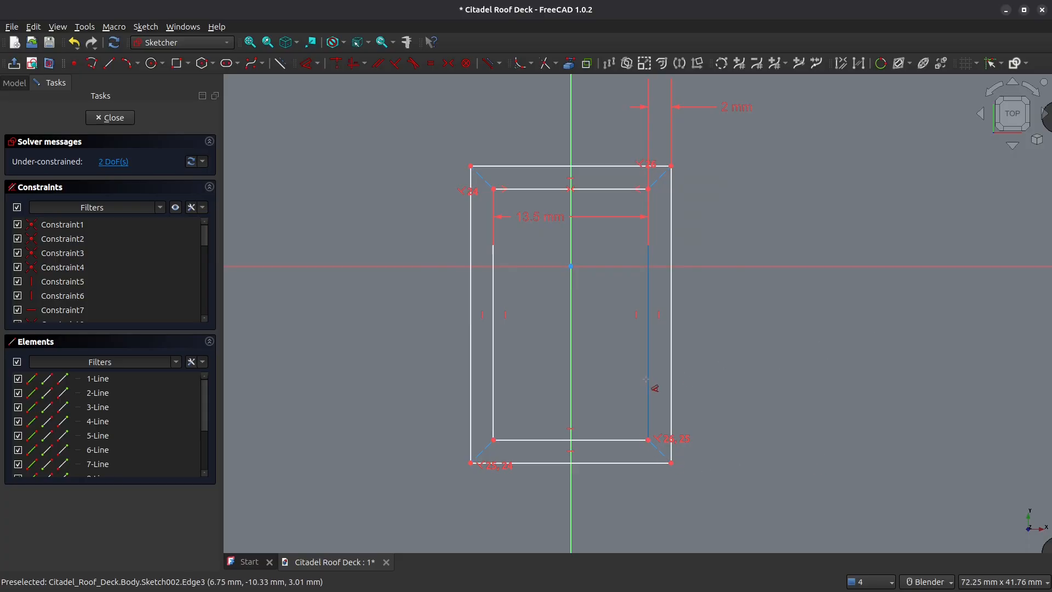
click(648, 367)
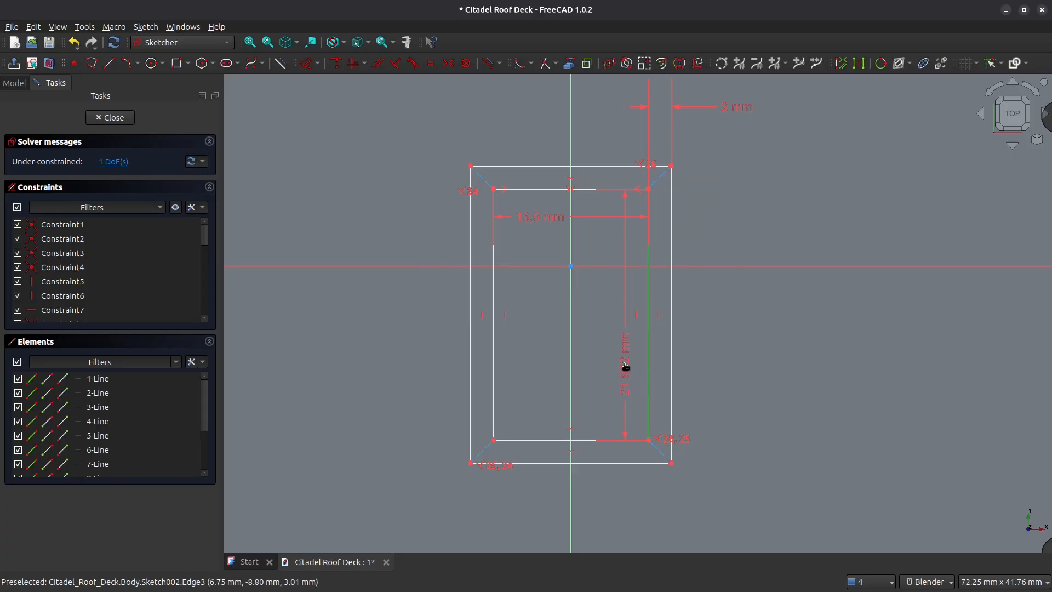
click(625, 367)
text(14.5)
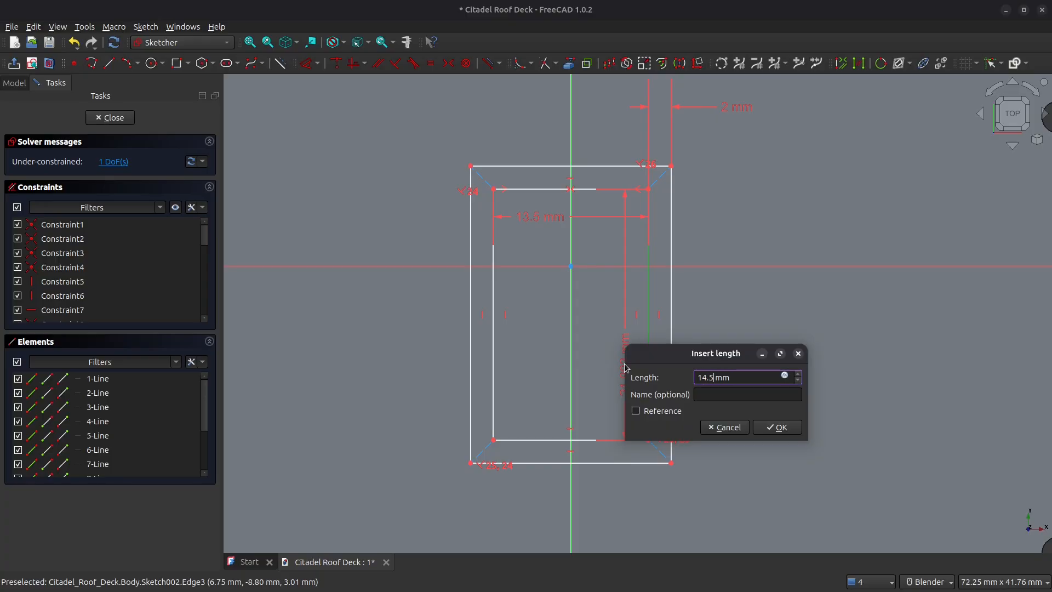
key(Return)
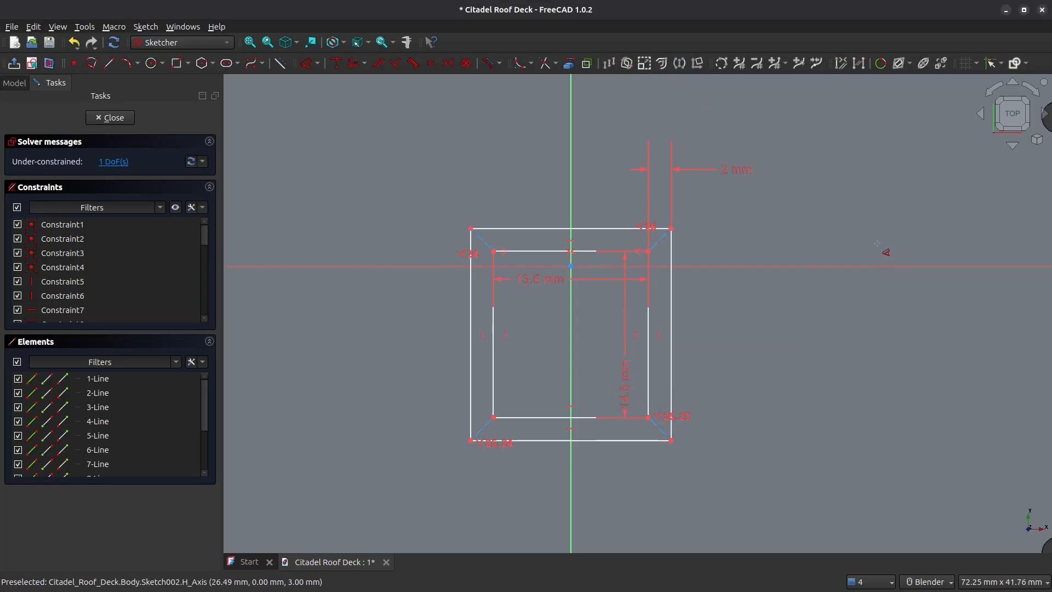
key(Escape)
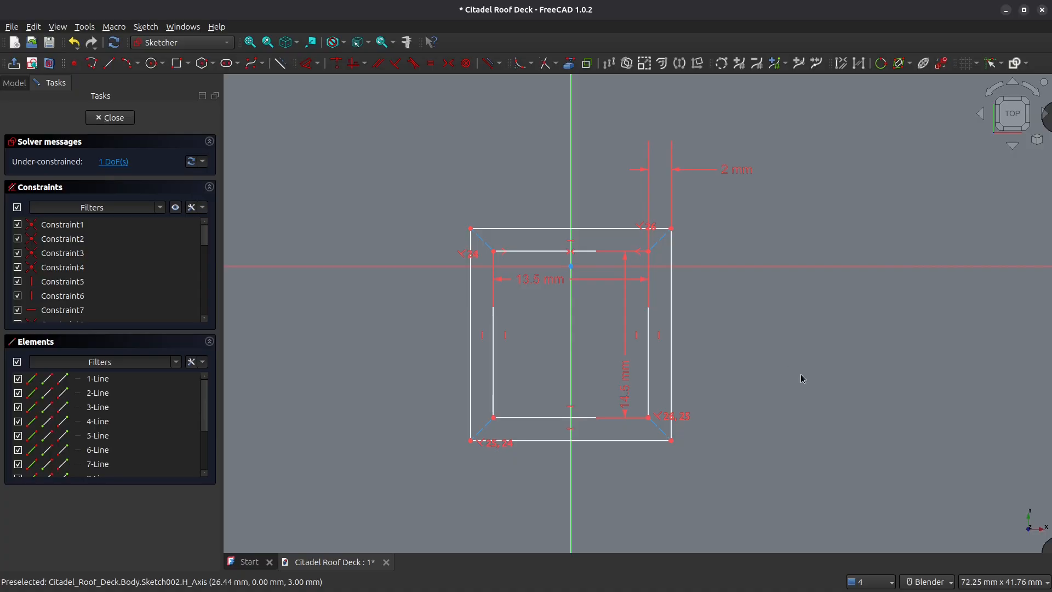
Project the notched plate edge's segment on the positive X side into the sketch as external geometry.
scroll(769, 355, down, 3)
mouse_move(711, 493)
shift+middle_down()
mouse_move(662, 315)
mouse_move(639, 401)
shift+middle_up()
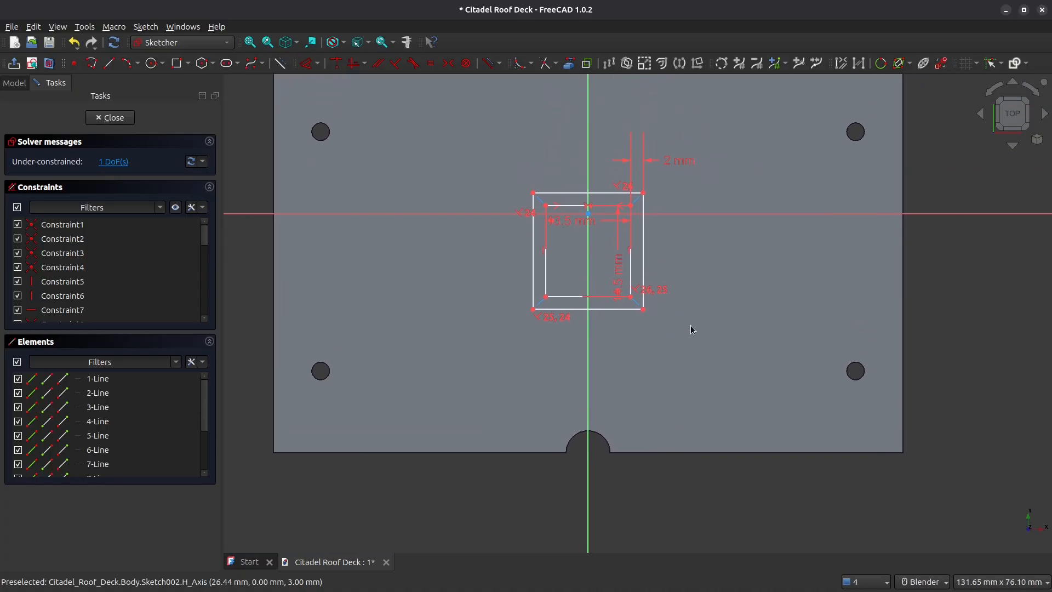
click(569, 63)
click(657, 462)
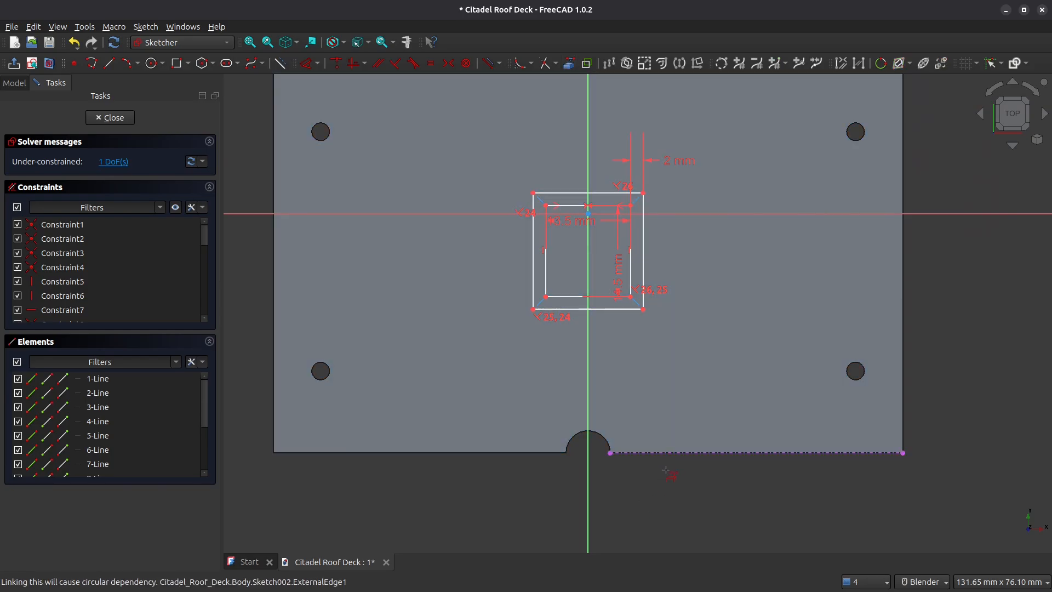
Set the vertical distance from the frame's outer lower corner to the projected plate edge to 23 mm and finish the sketch.
click(643, 309)
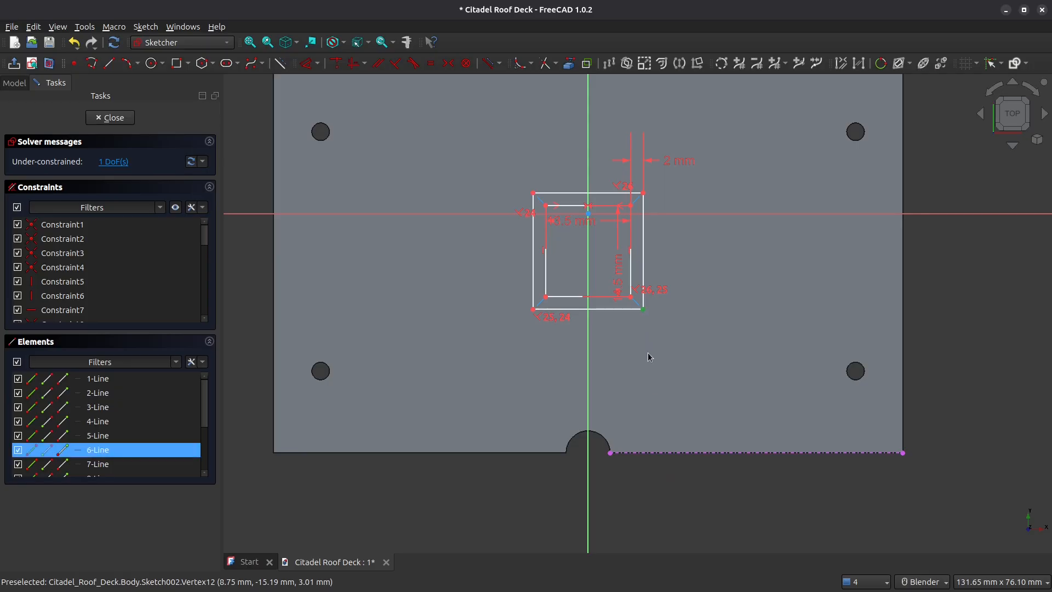
click(656, 453)
click(307, 63)
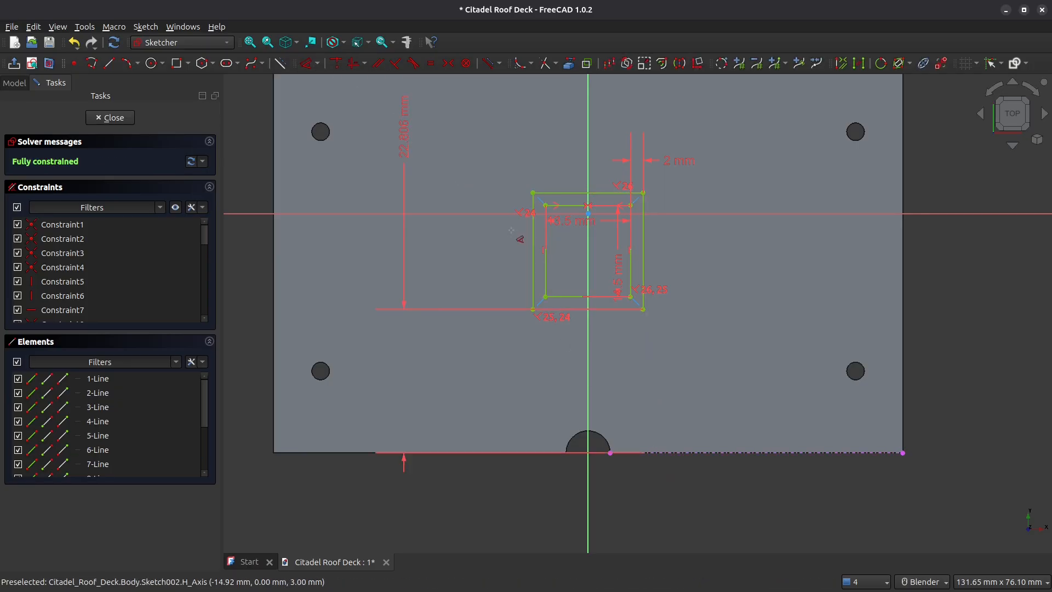
click(649, 358)
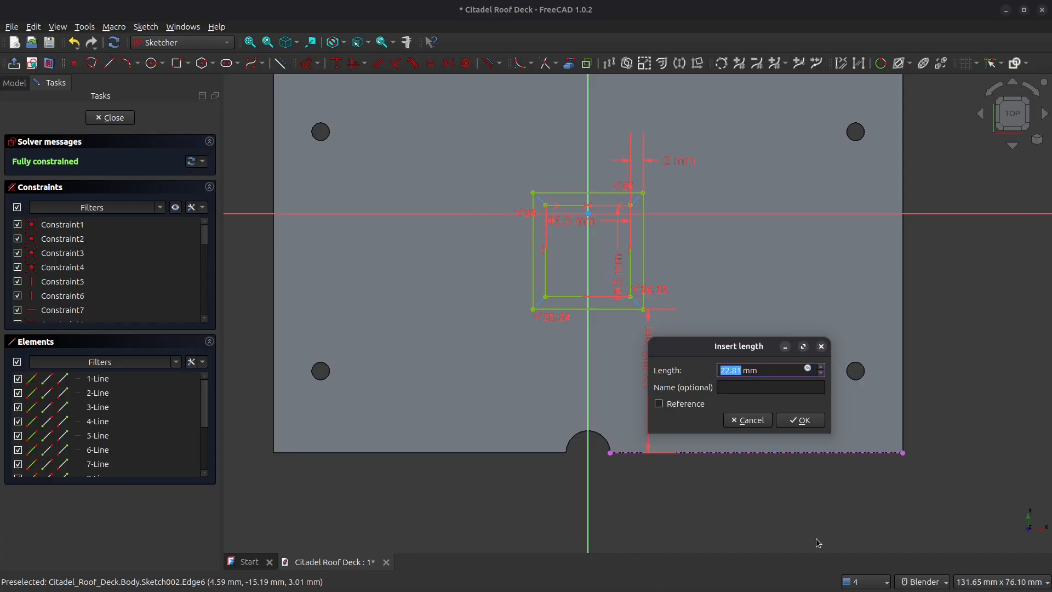
text(23)
key(Return)
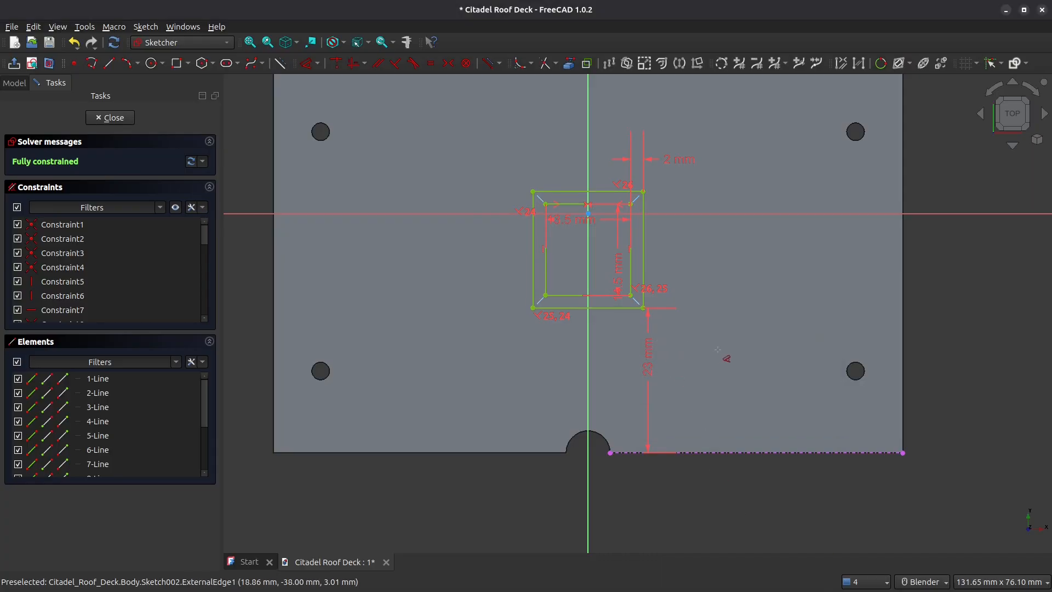
key(Escape)
click(110, 117)
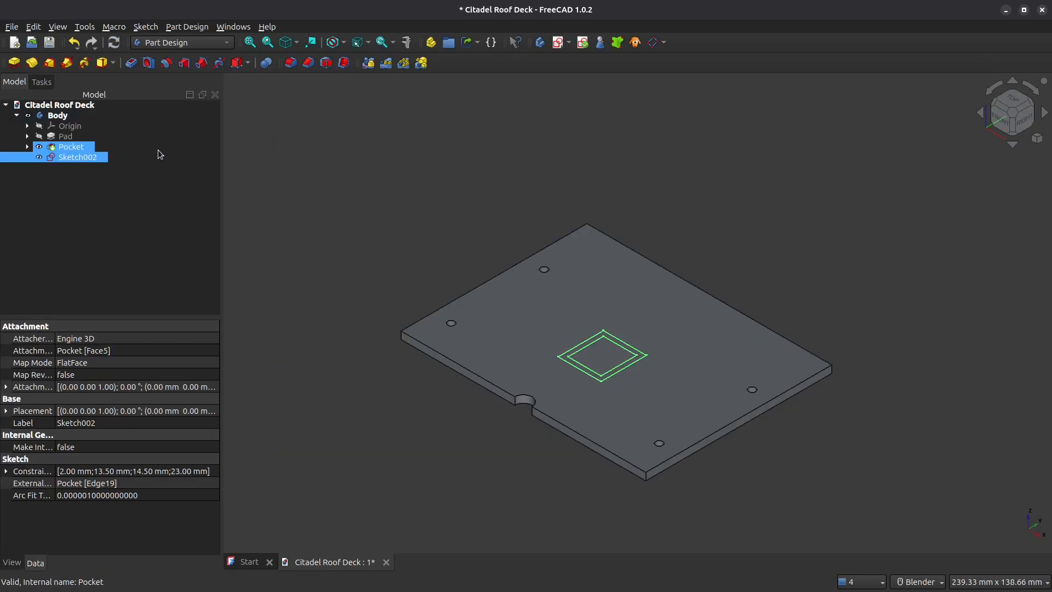
Pad the frame sketch 5.5 mm up from the plate.
click(18, 66)
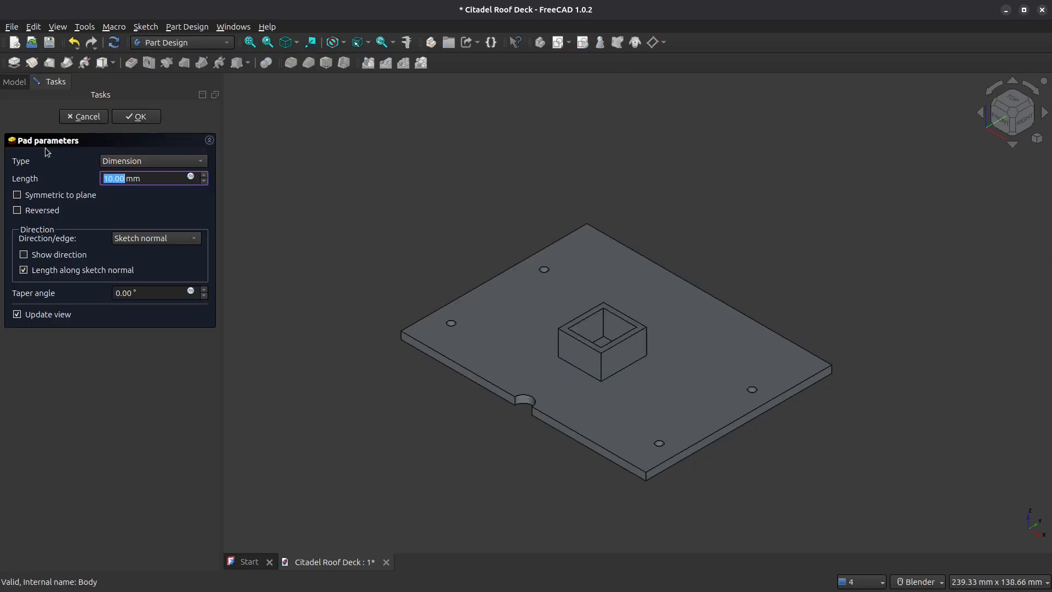
text(5.0)
key(Return)
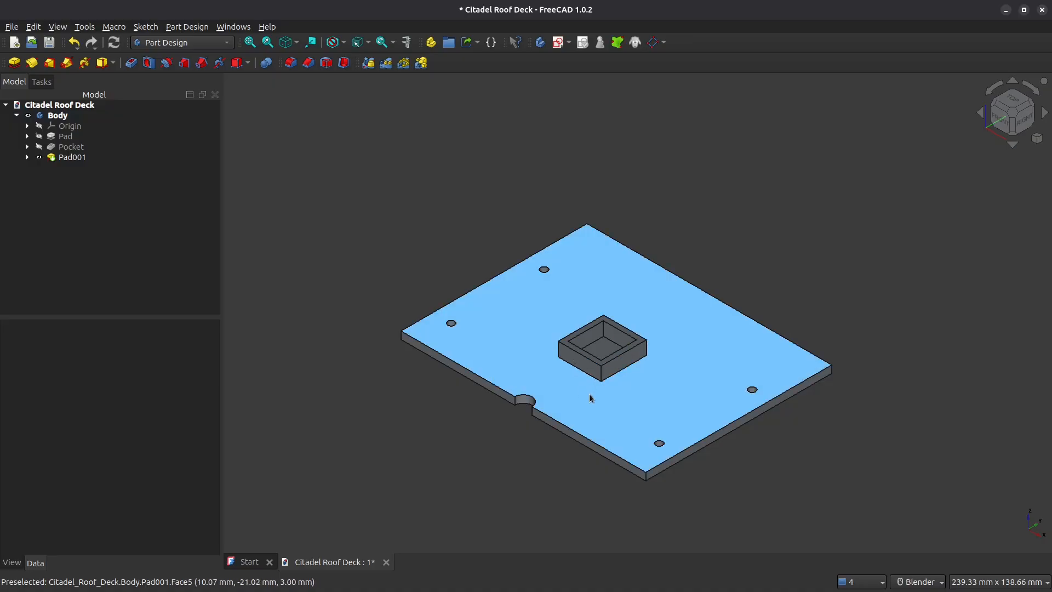
Create a new sketch on the plate face enclosed by the raised frame.
scroll(617, 370, up, 2)
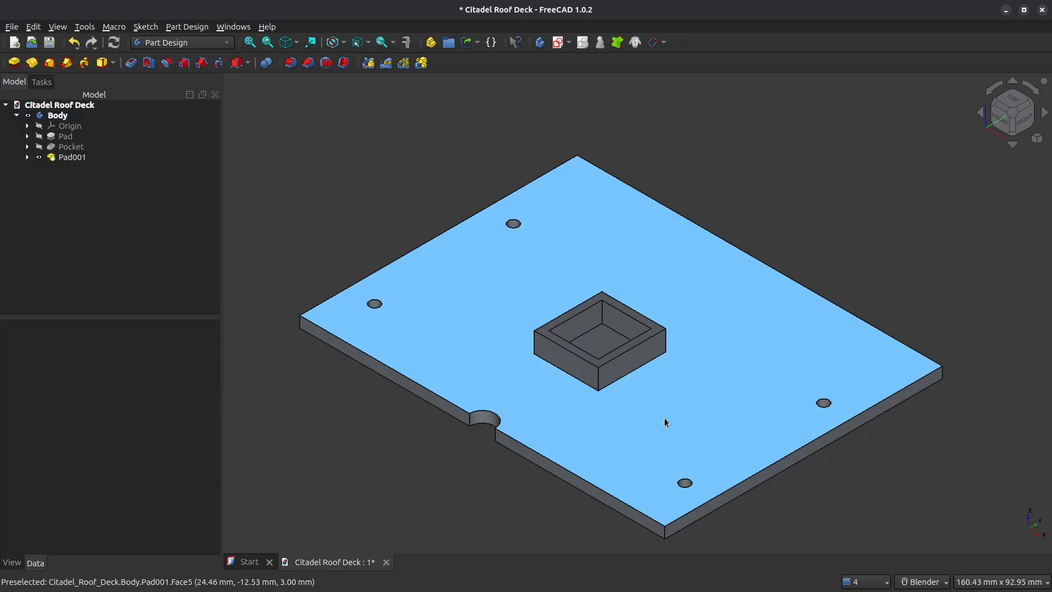
click(603, 339)
scroll(607, 347, up, 6)
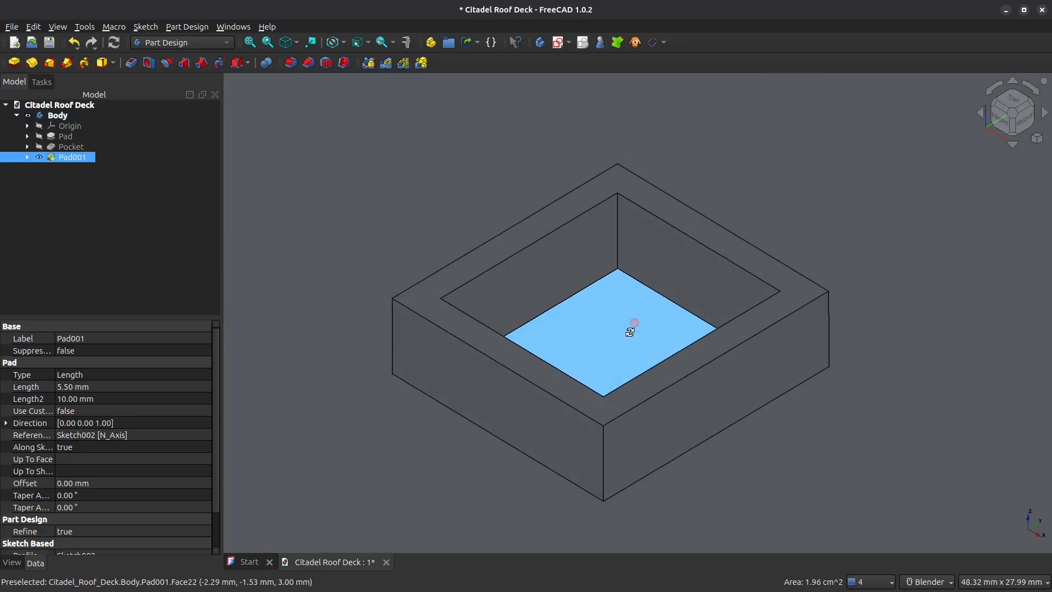
mouse_move(630, 332)
middle_down()
mouse_move(608, 355)
mouse_move(559, 296)
middle_up()
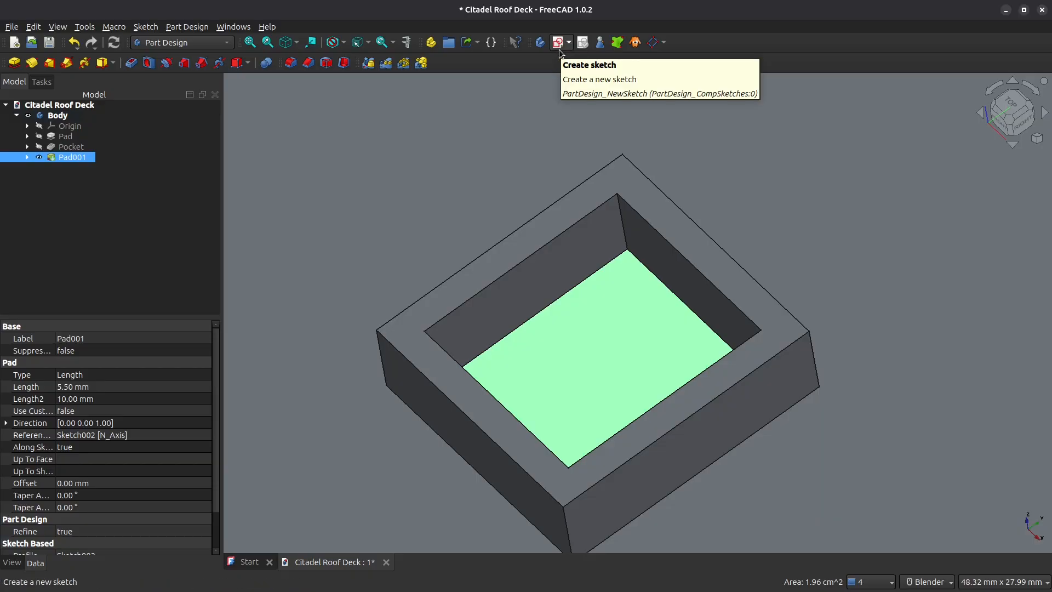
click(559, 44)
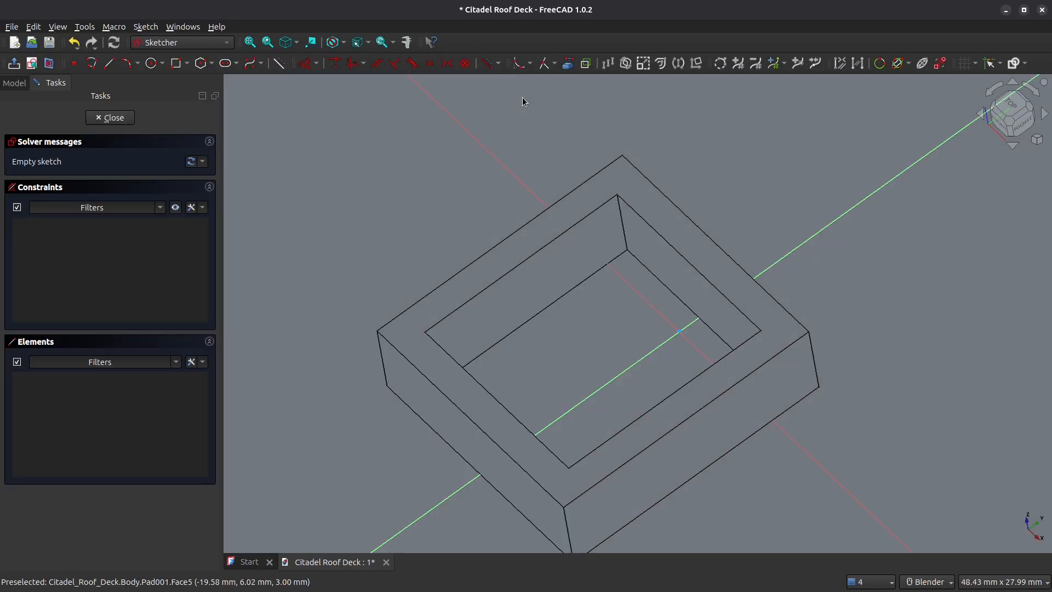
scroll(644, 385, up, 1)
shift+middle_drag(642, 381, 596, 263)
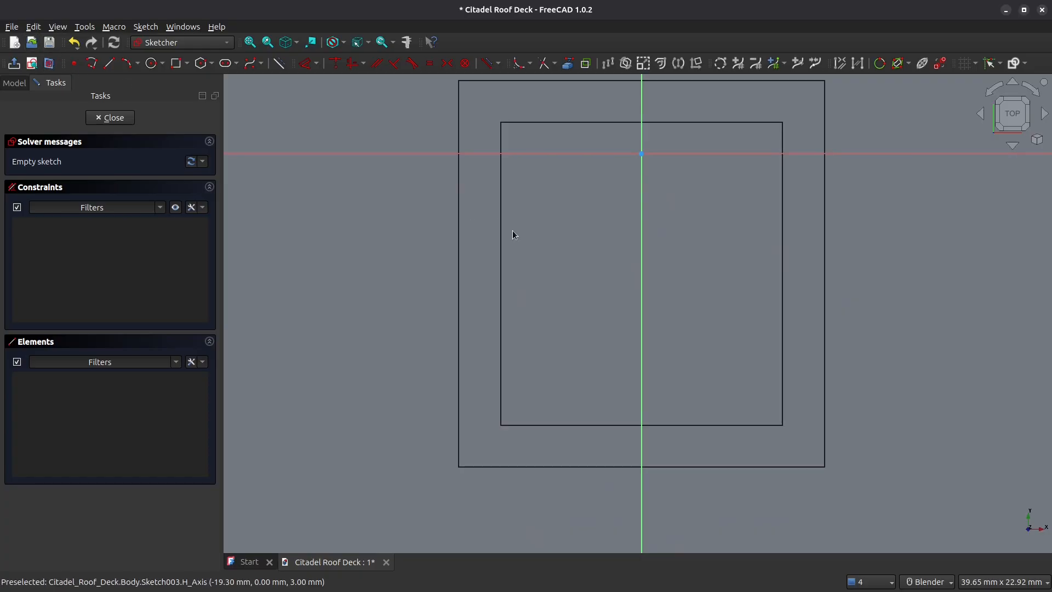
Project the frame's two inner edges on the negative and positive X sides into the sketch as external geometry.
click(569, 63)
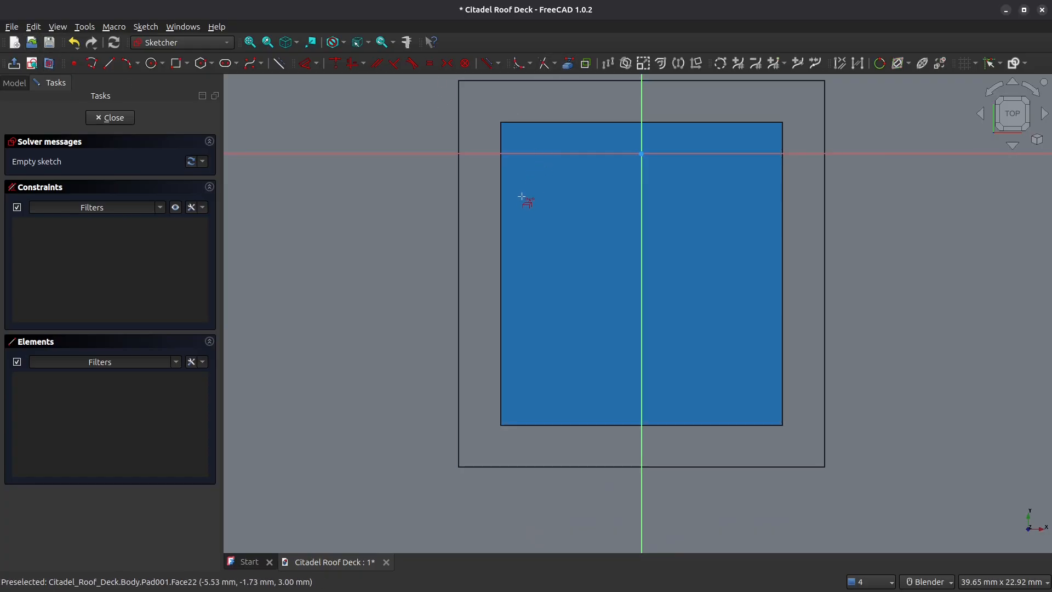
click(501, 199)
click(783, 228)
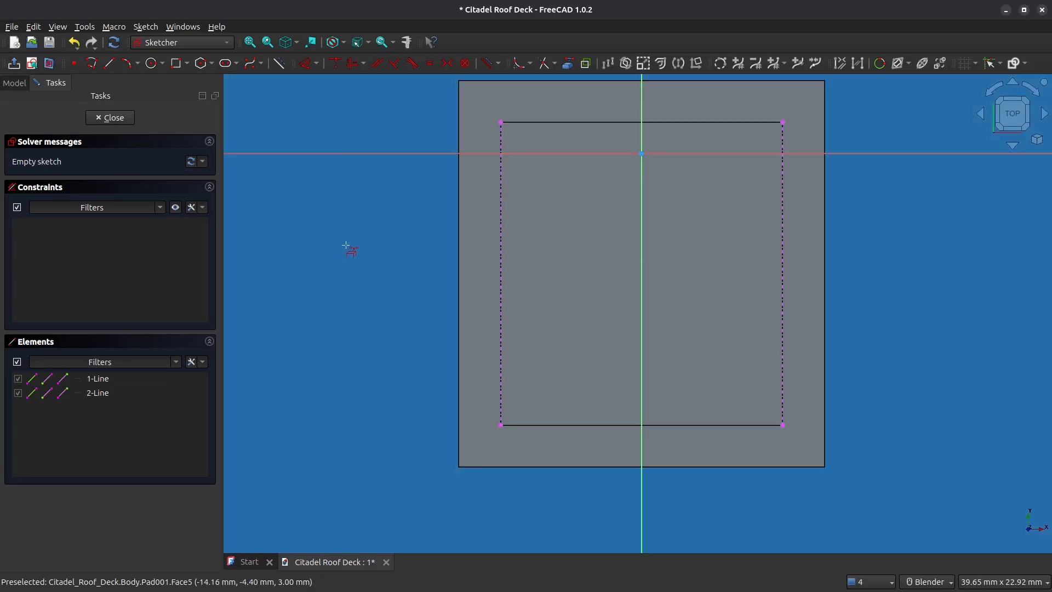
right_click(346, 245)
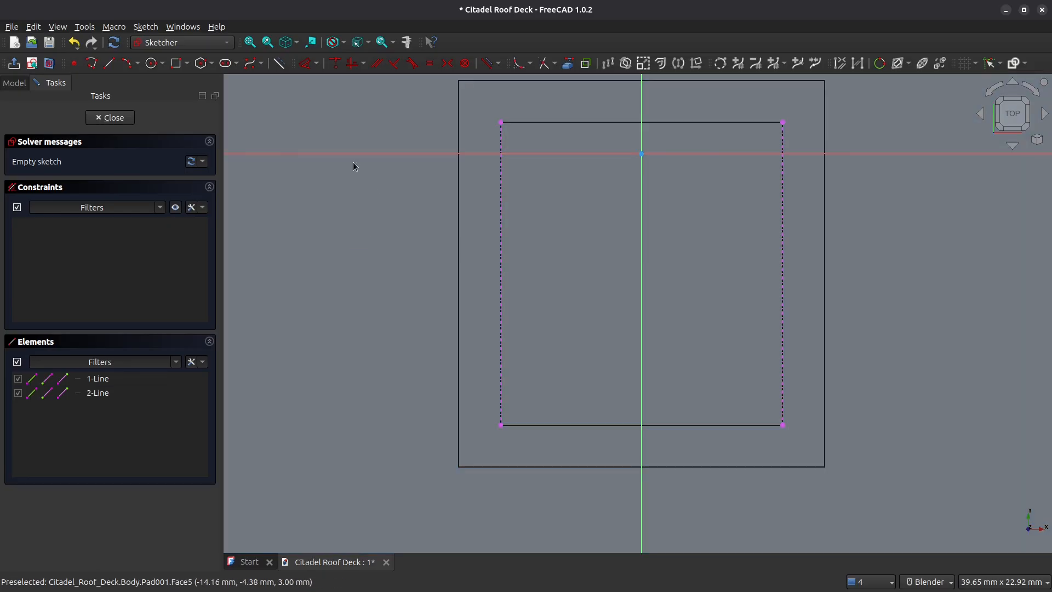
Draw a rectangle about 10 mm high from the inner upper corner on negative X and constrain its opposite corner onto the positive X projected edge.
click(177, 63)
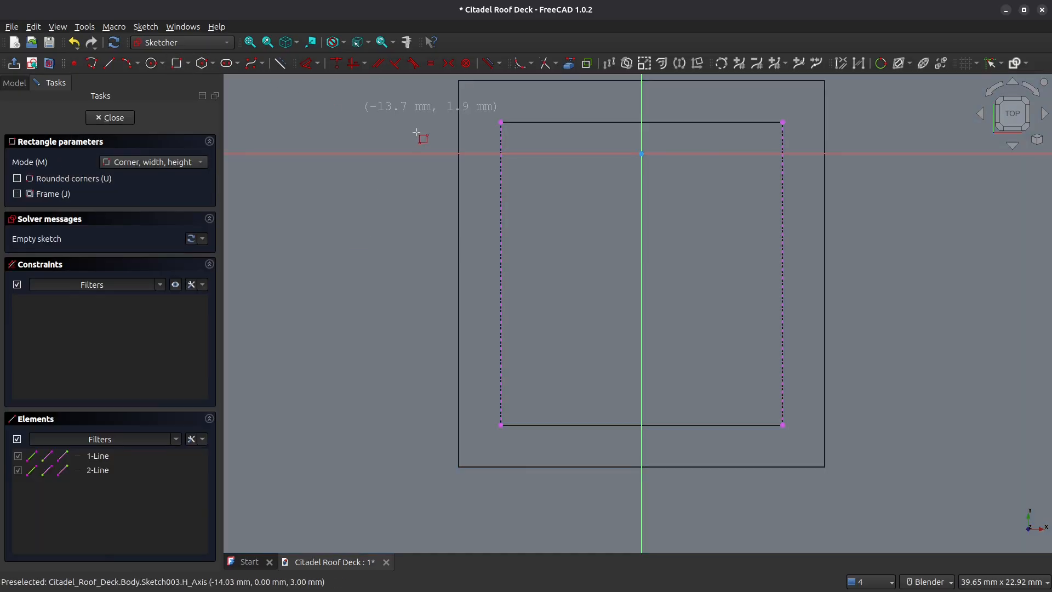
click(499, 123)
click(778, 333)
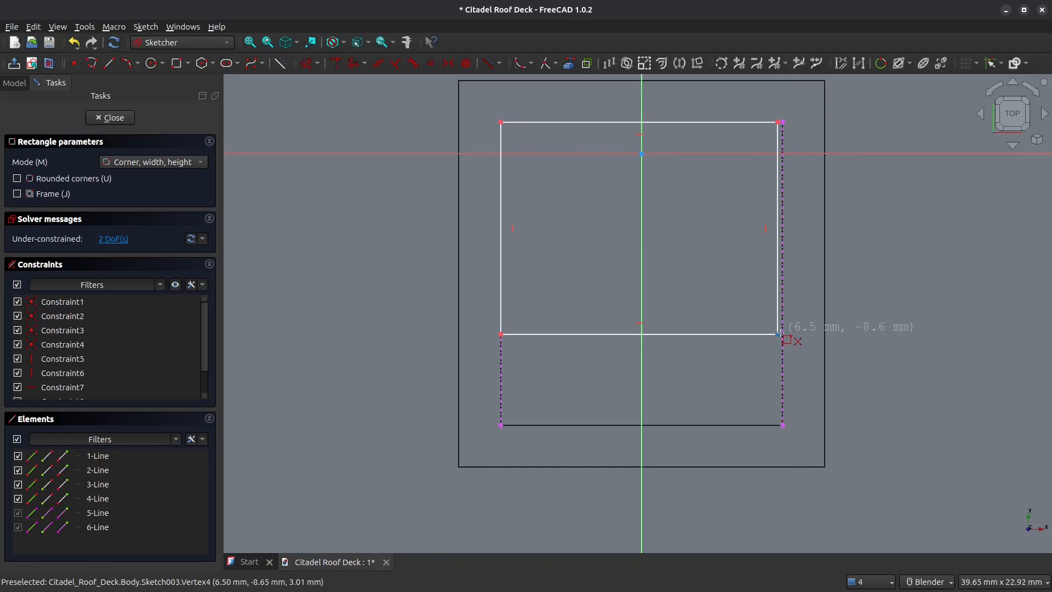
right_click(716, 337)
click(782, 336)
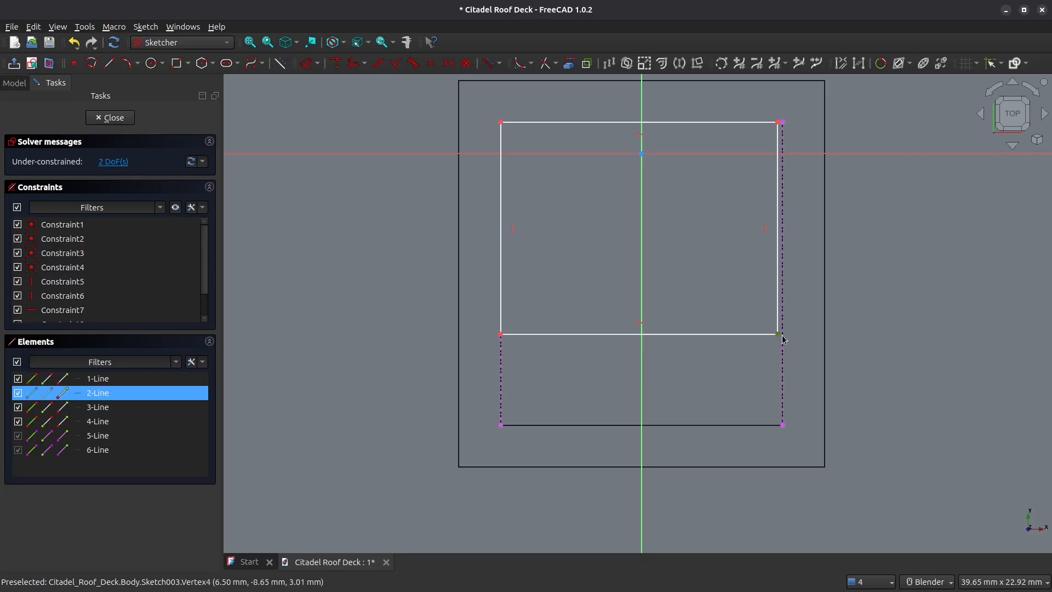
click(783, 339)
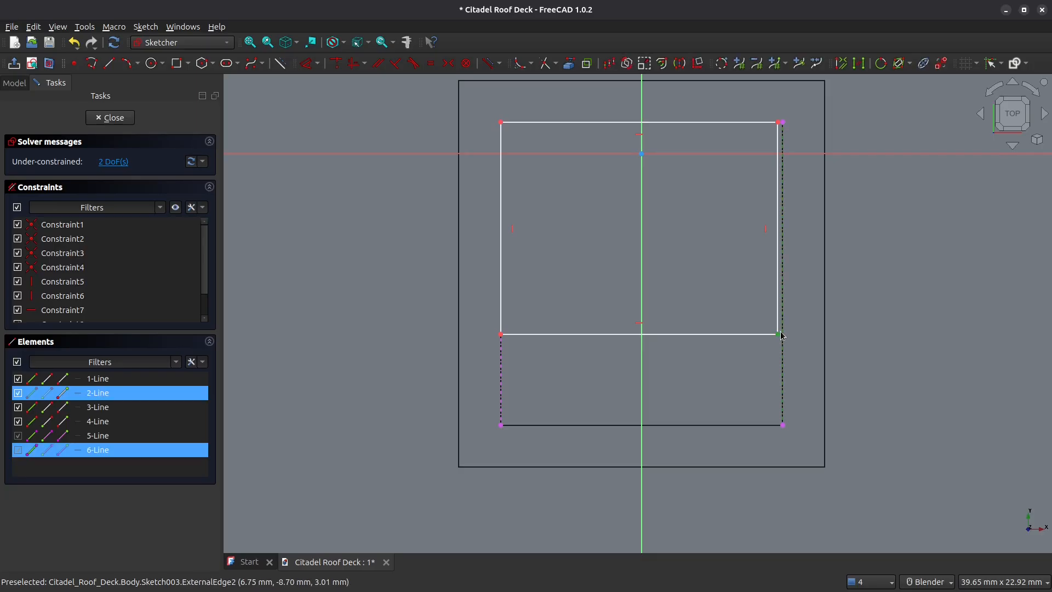
click(308, 72)
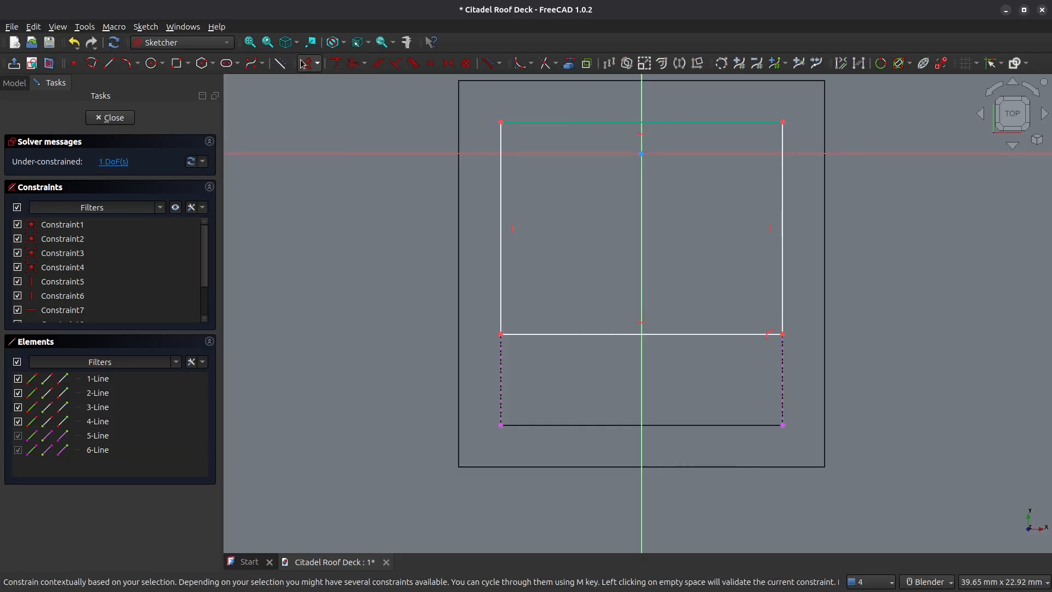
Set the vertical length of the rectangle's side to 9.5 mm.
click(504, 243)
click(534, 251)
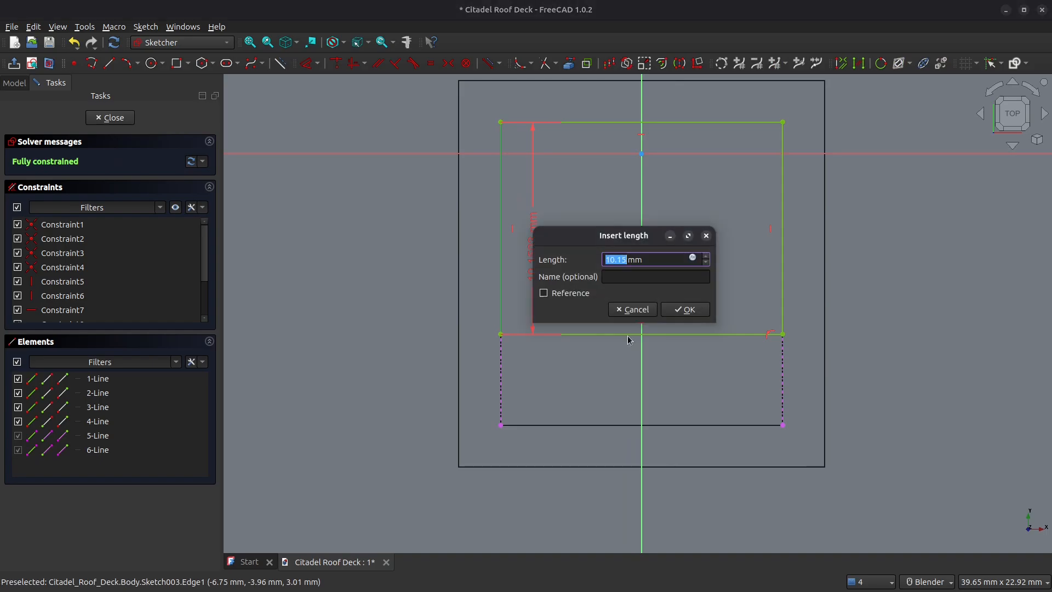
text(6.5)
key(Return)
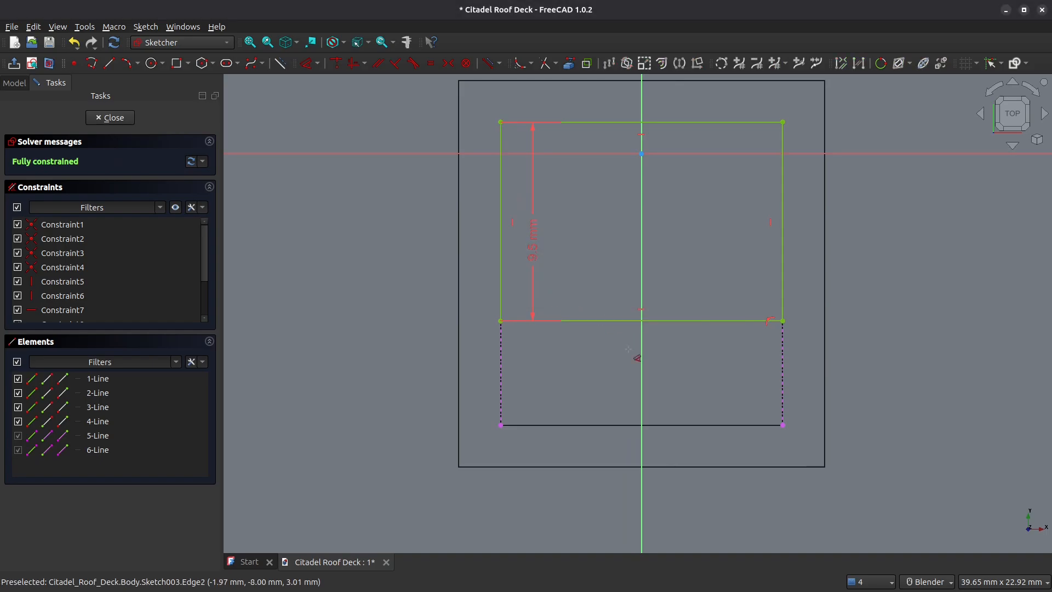
Finish the sketch and pad the rectangle 1 mm up inside the frame.
mouse_move(568, 400)
middle_down()
mouse_move(531, 354)
mouse_move(585, 338)
mouse_move(582, 353)
middle_up()
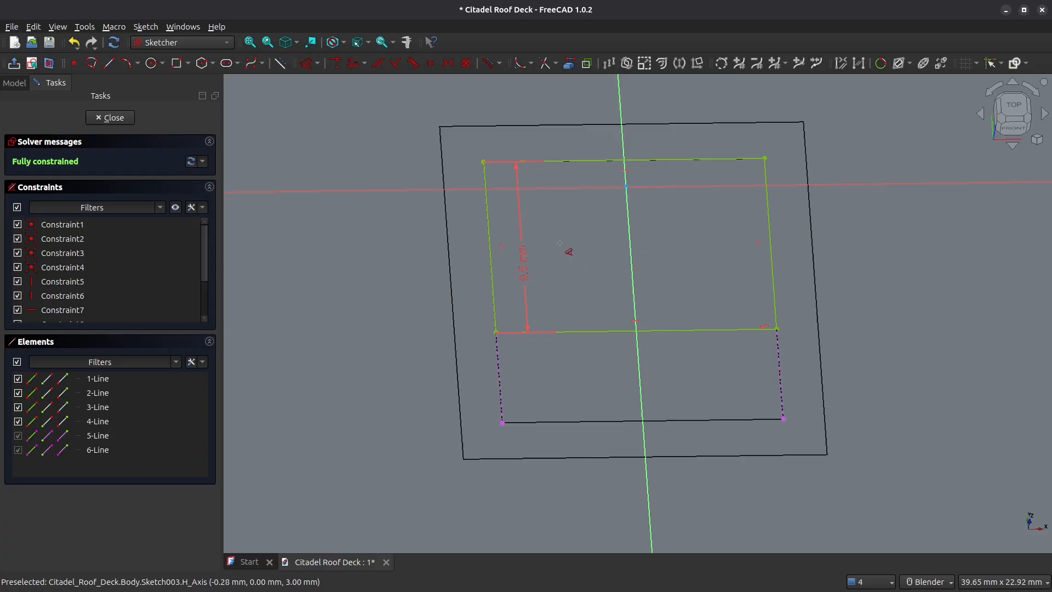
click(108, 126)
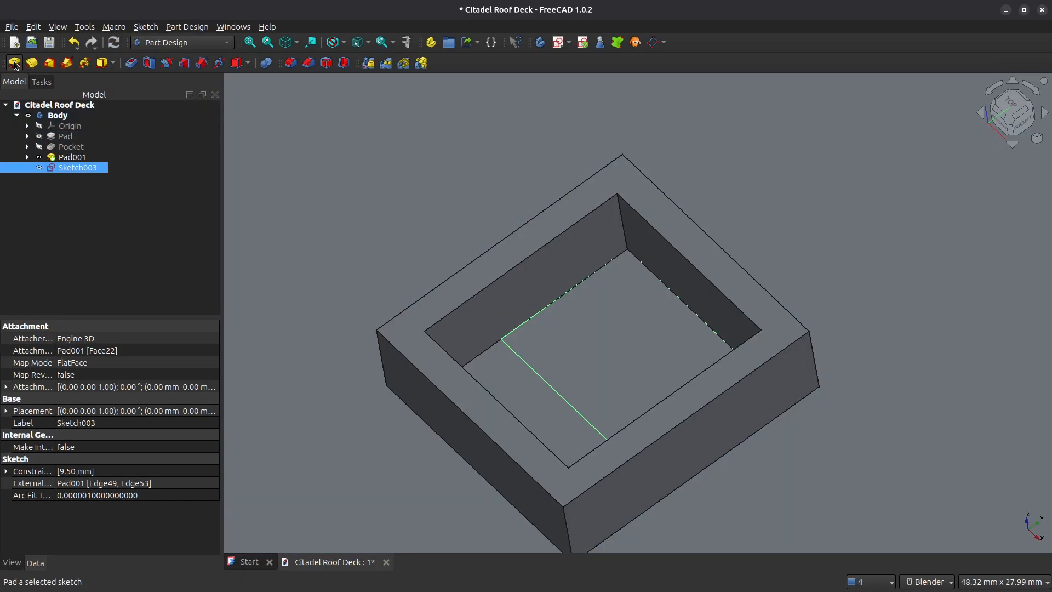
click(15, 63)
key(Return)
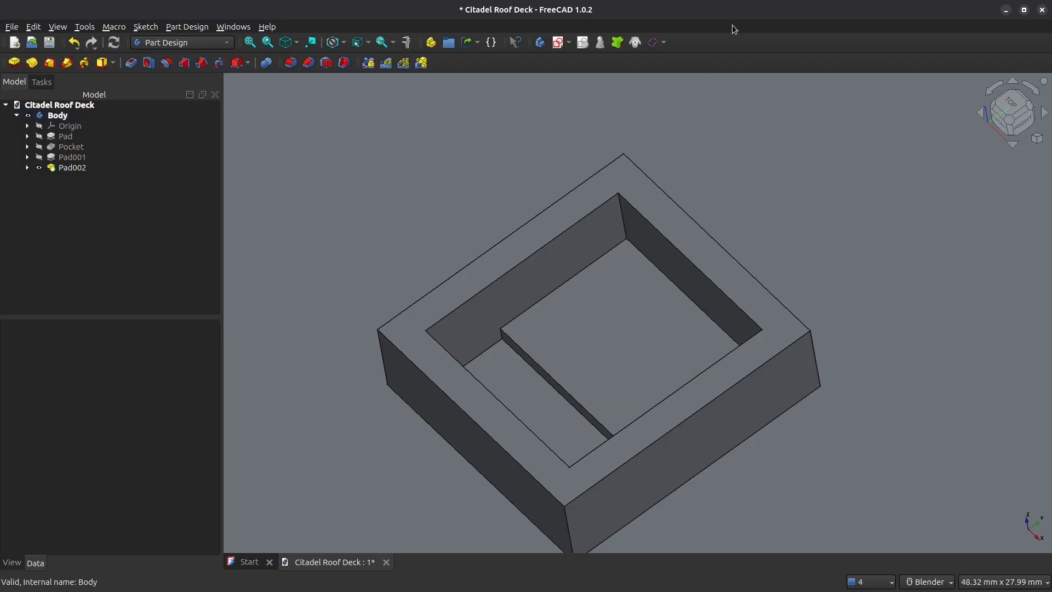
Start a chamfer on the plate's long upper edge opposite the notch, using the Distance and angle type.
scroll(708, 343, down, 5)
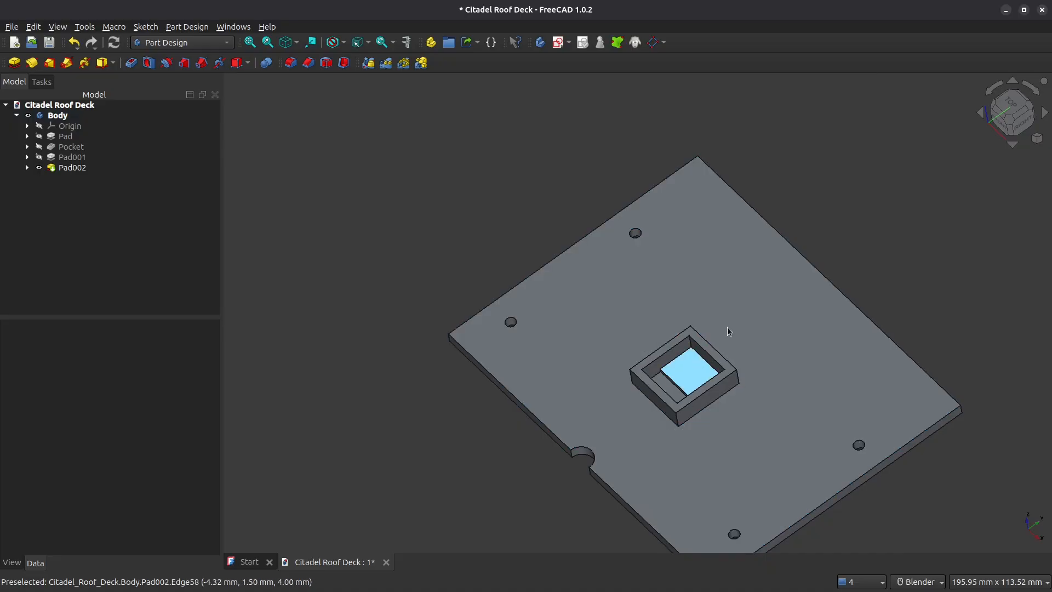
key(0)
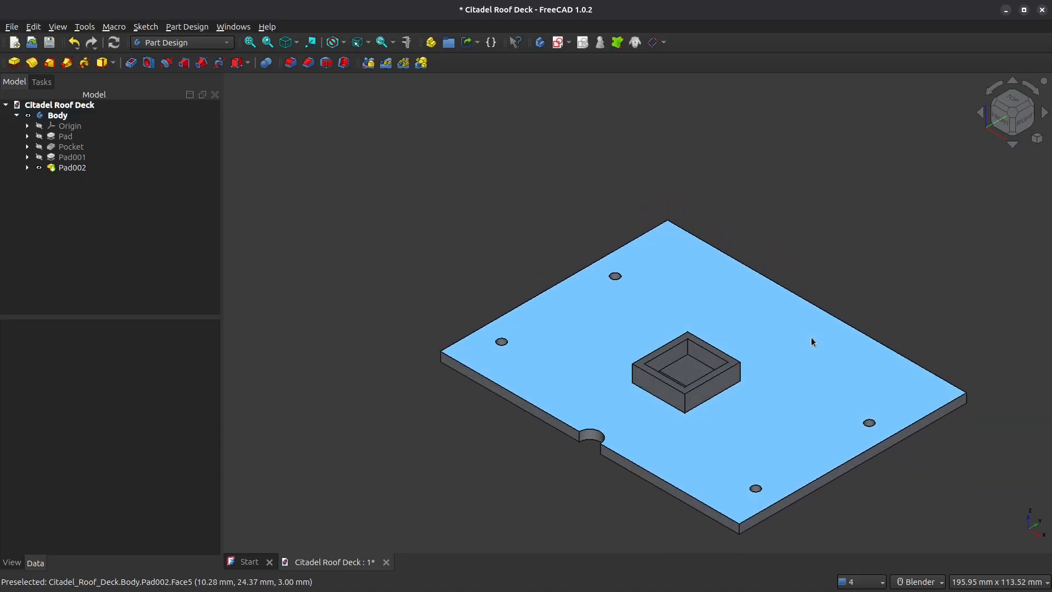
key(v)
key(f)
scroll(747, 251, up, 3)
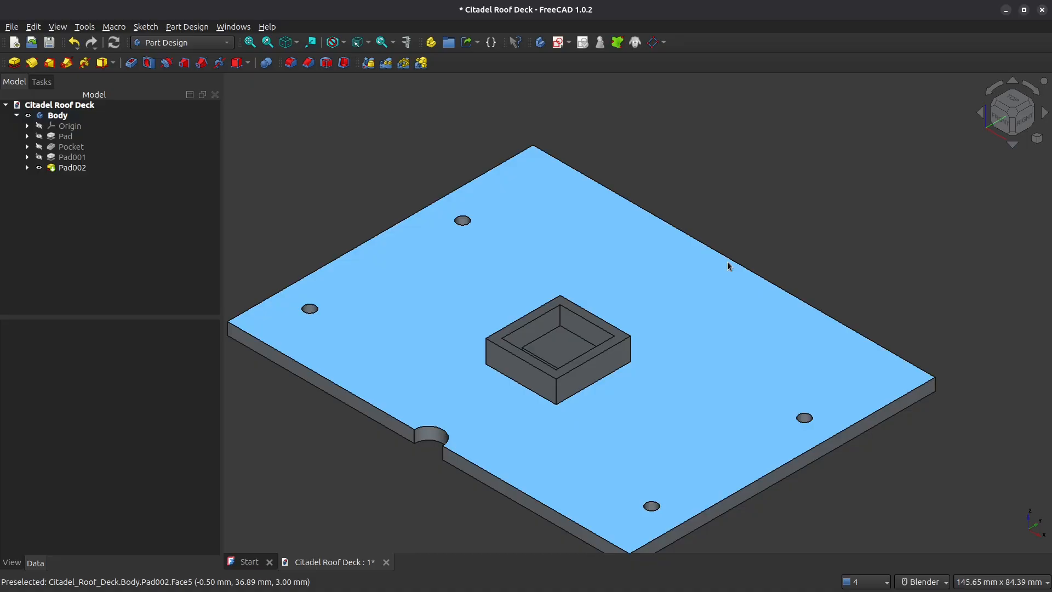
click(755, 273)
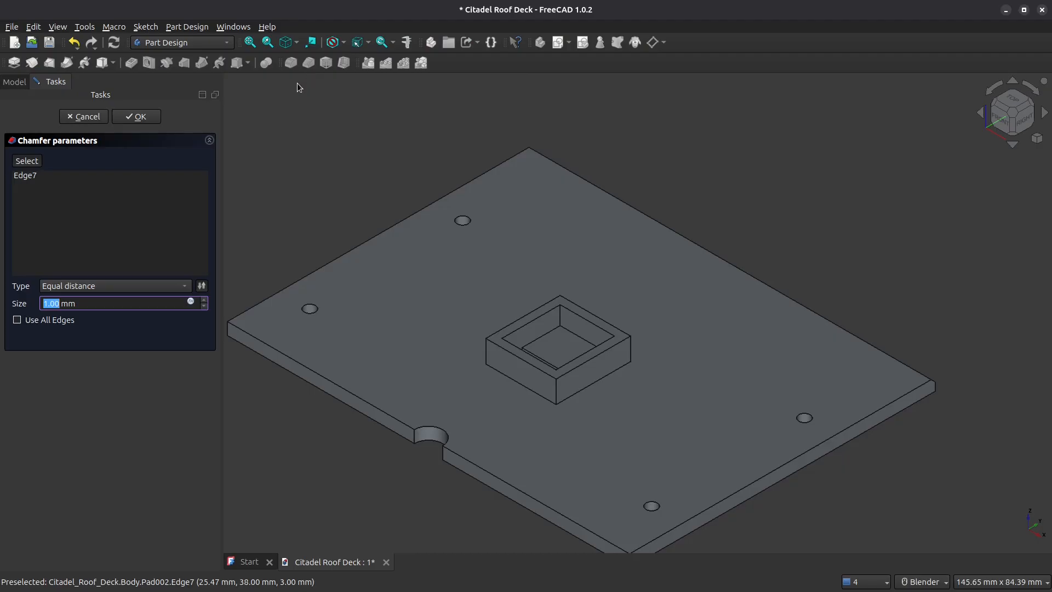
click(114, 288)
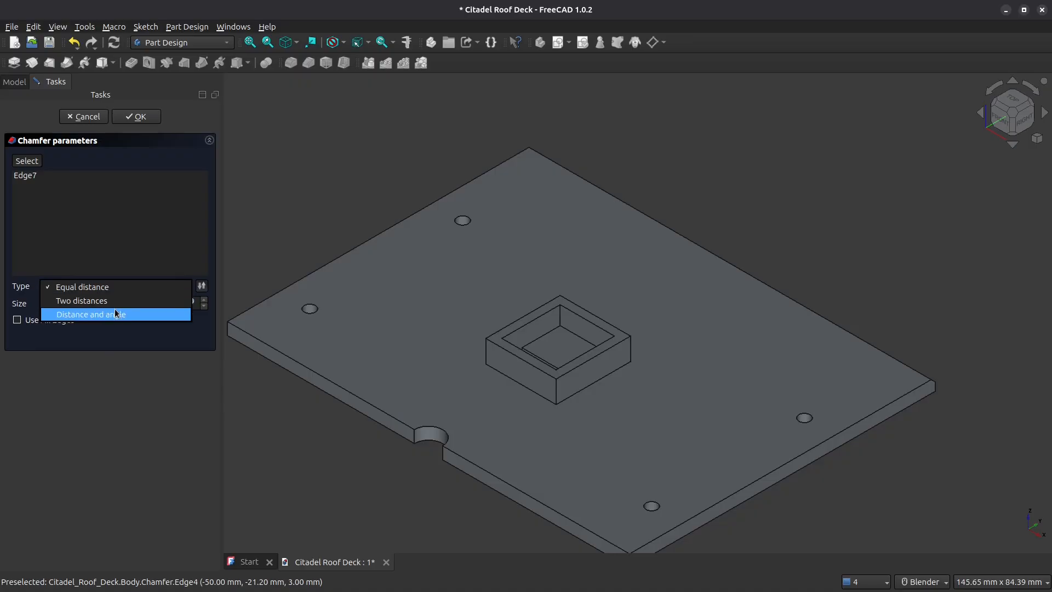
click(112, 312)
Set the chamfer's angle to 13.3° and its size to 2.9999 mm, and apply it.
double_click(63, 339)
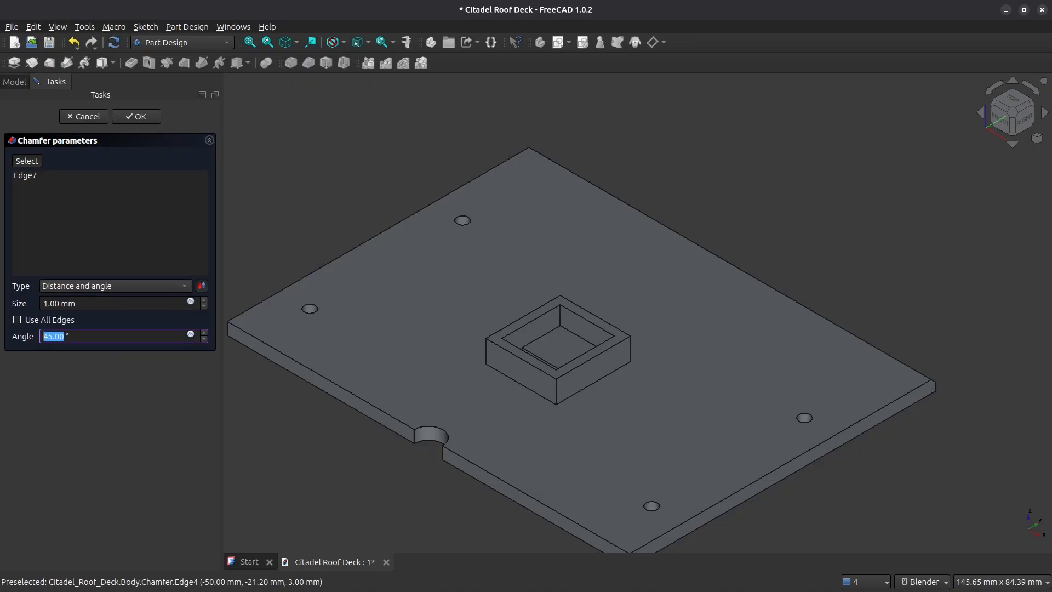
text(13.3)
click(58, 303)
double_click(59, 302)
text(2.9999)
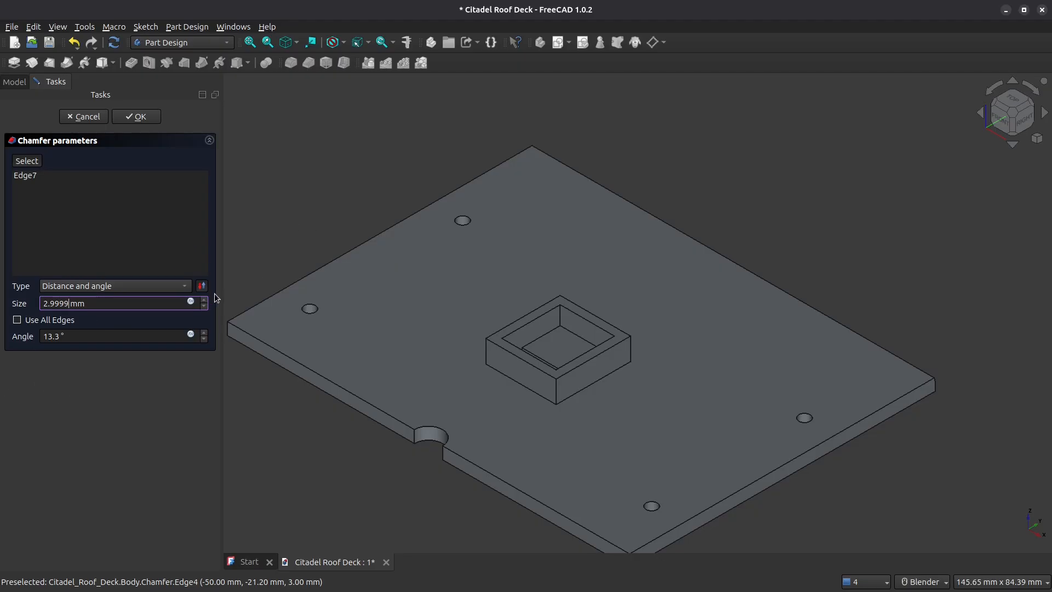
click(125, 117)
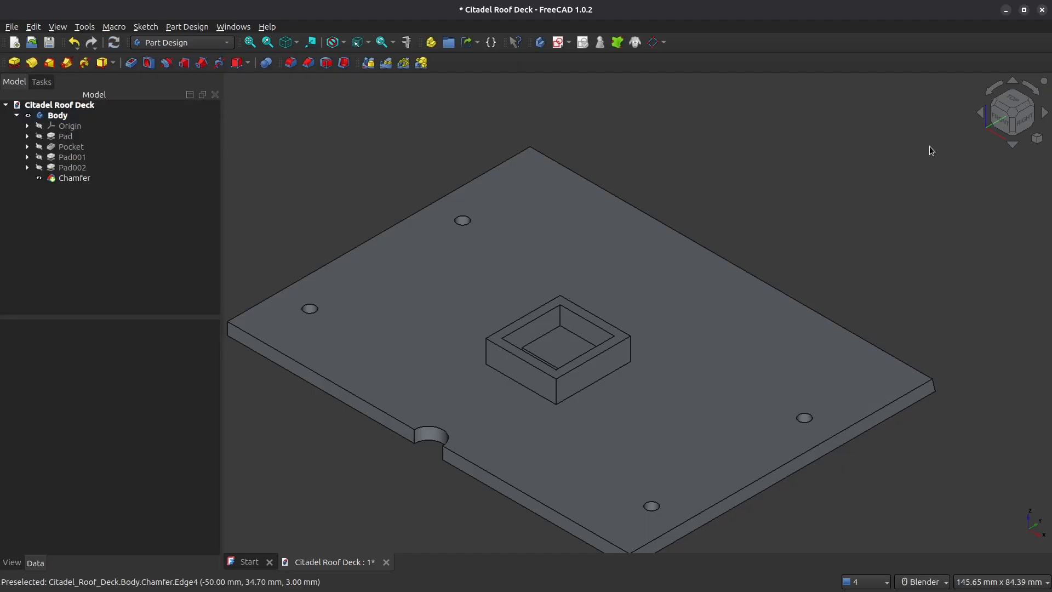
Examine the chamfered plate edge in the right side view and return to the isometric view.
click(1029, 124)
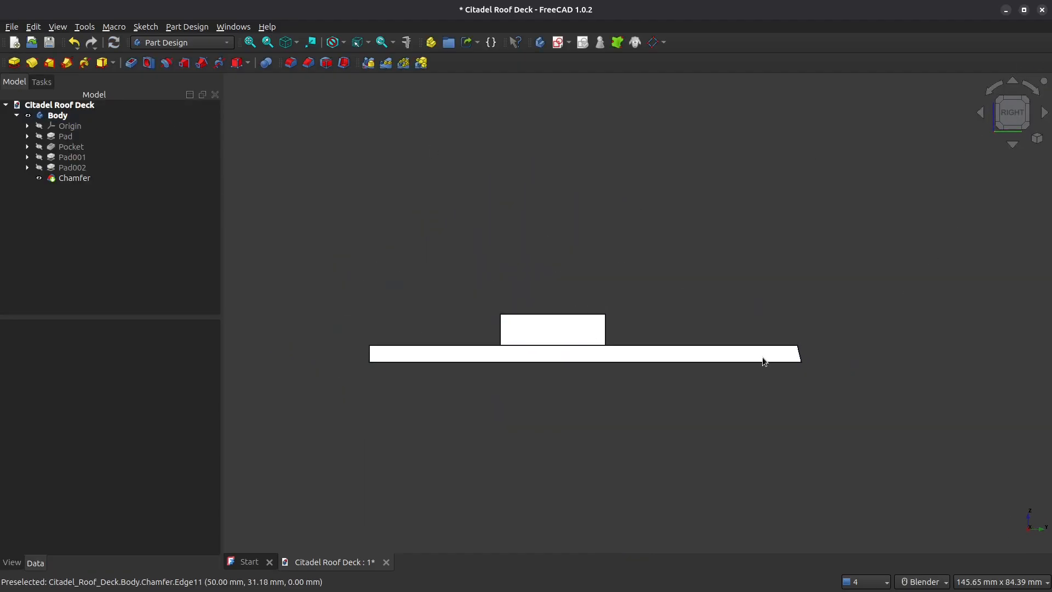
scroll(763, 354, up, 2)
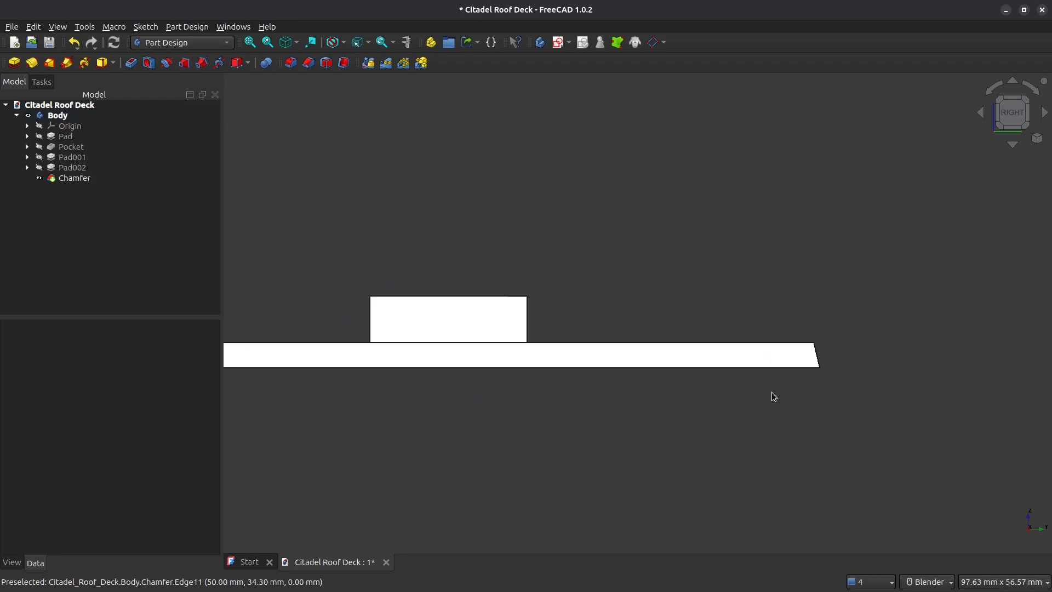
scroll(778, 384, down, 2)
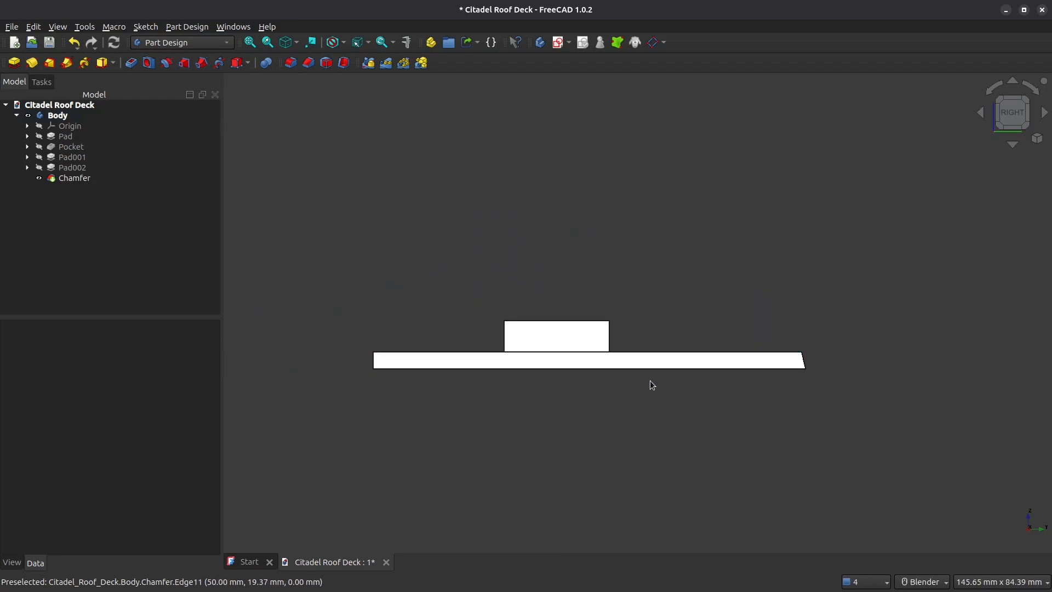
key(0)
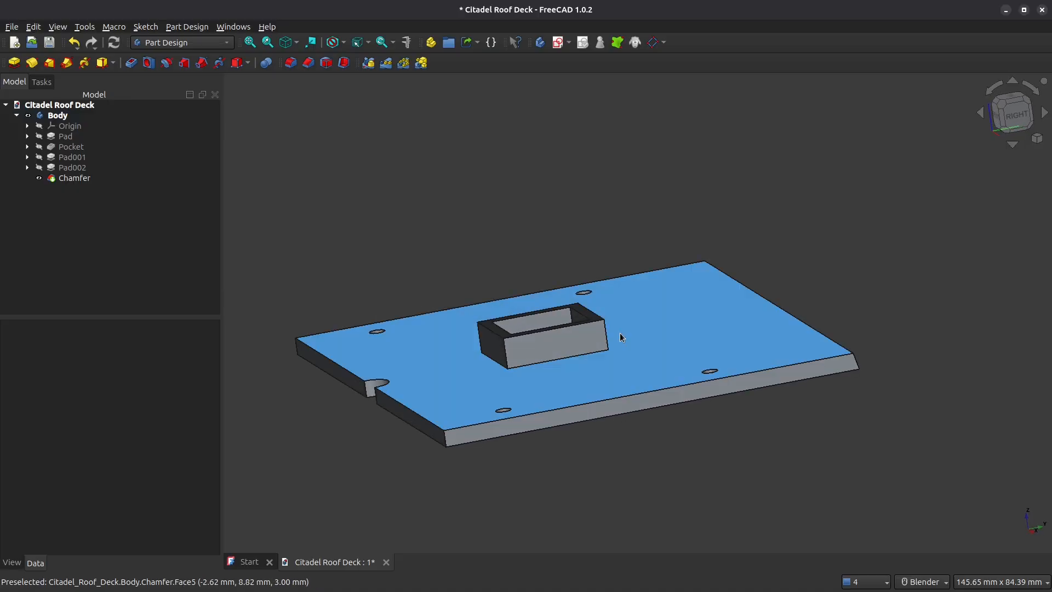
scroll(620, 333, up, 1)
scroll(620, 333, down, 2)
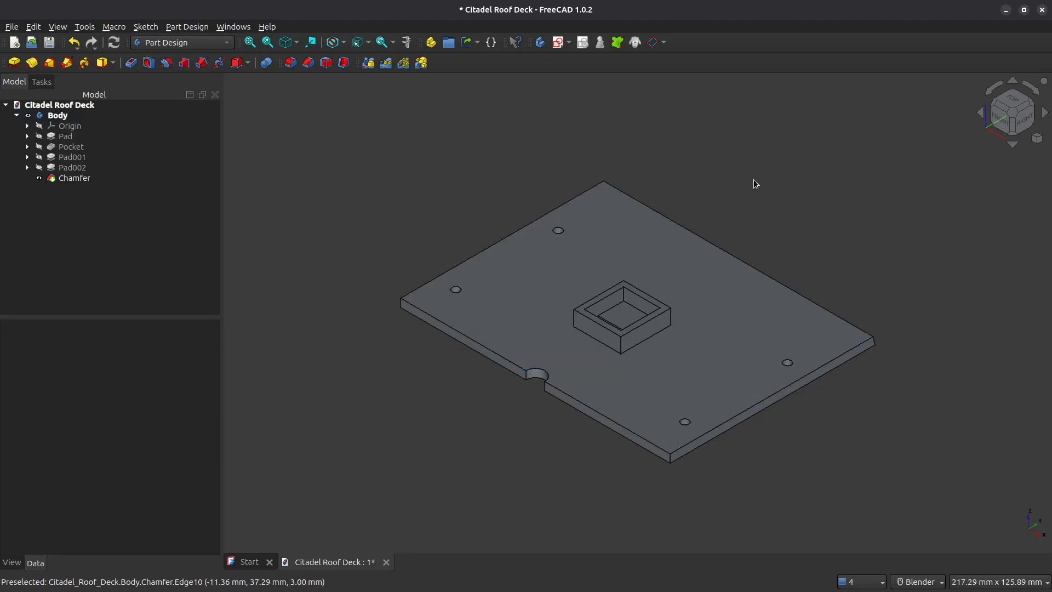
Switch to the Draft workbench and set the working plane on the plate's upper face.
click(167, 43)
click(159, 48)
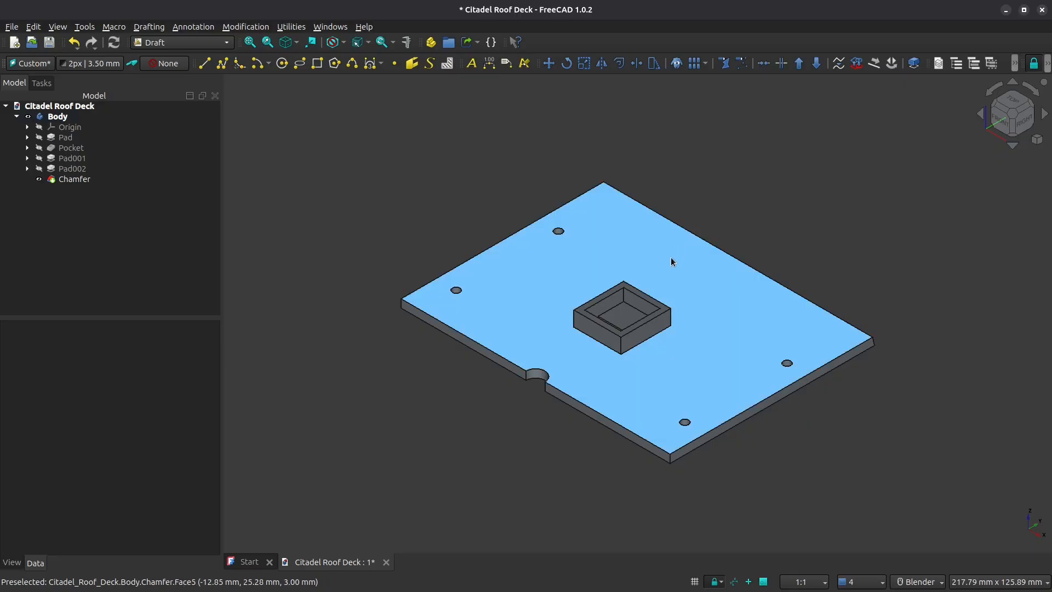
click(791, 336)
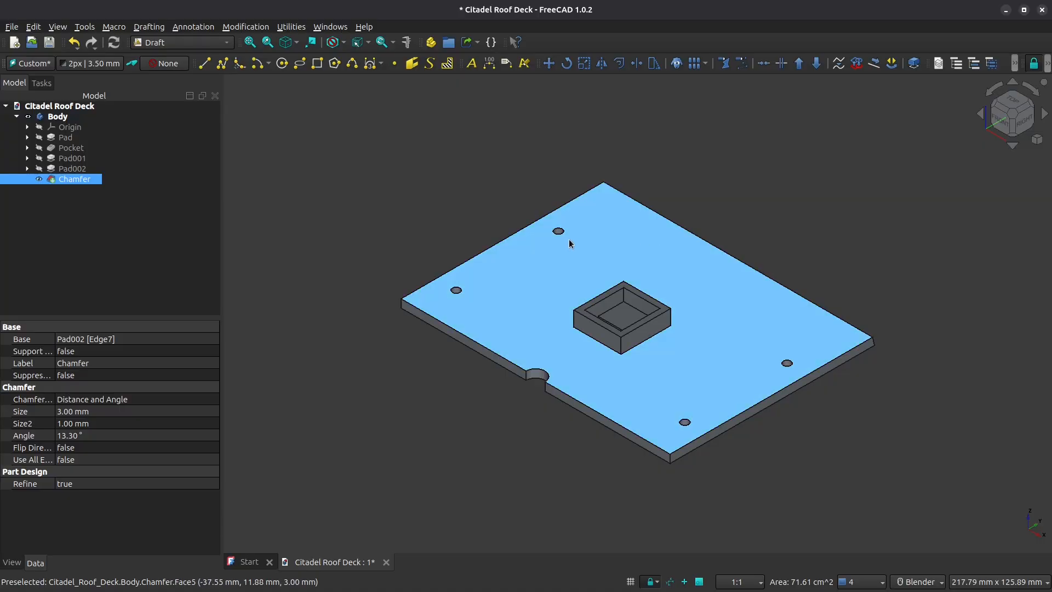
click(291, 27)
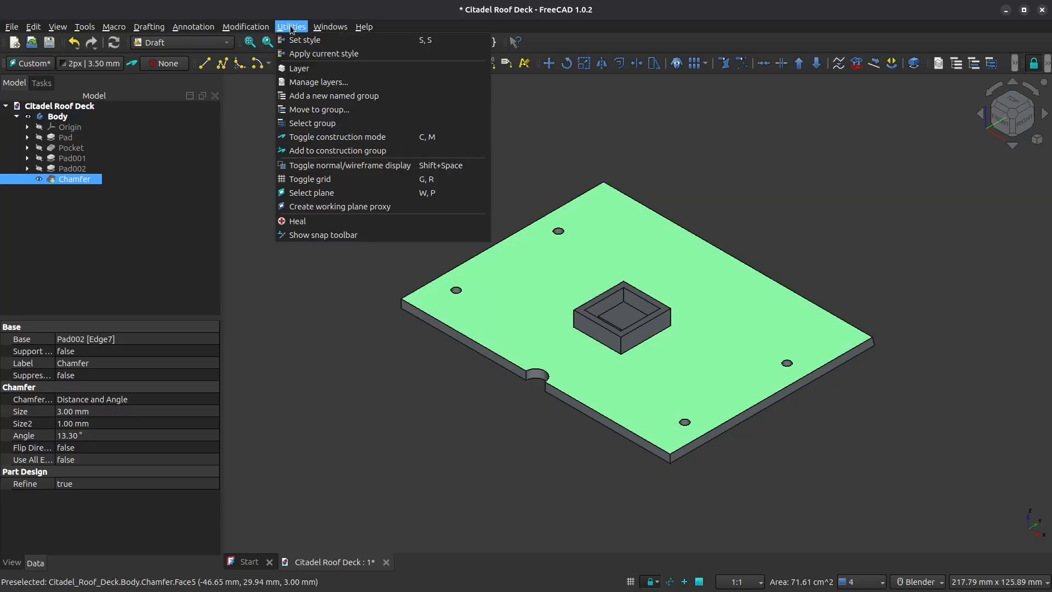
click(318, 193)
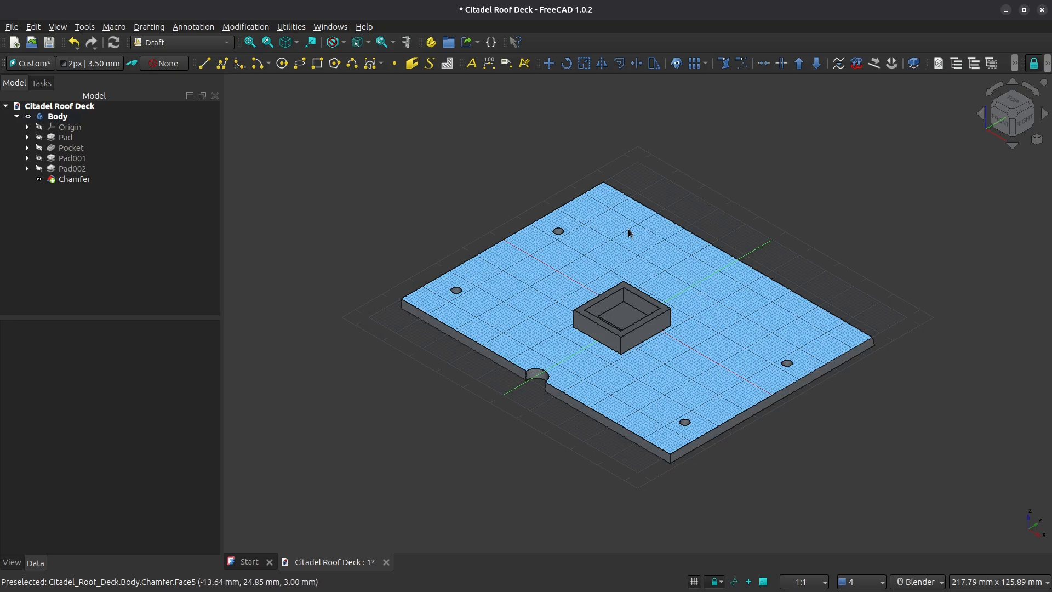
Start a ShapeString, switch to the web browser and download the Ubuntu font family from Google Fonts.
click(429, 63)
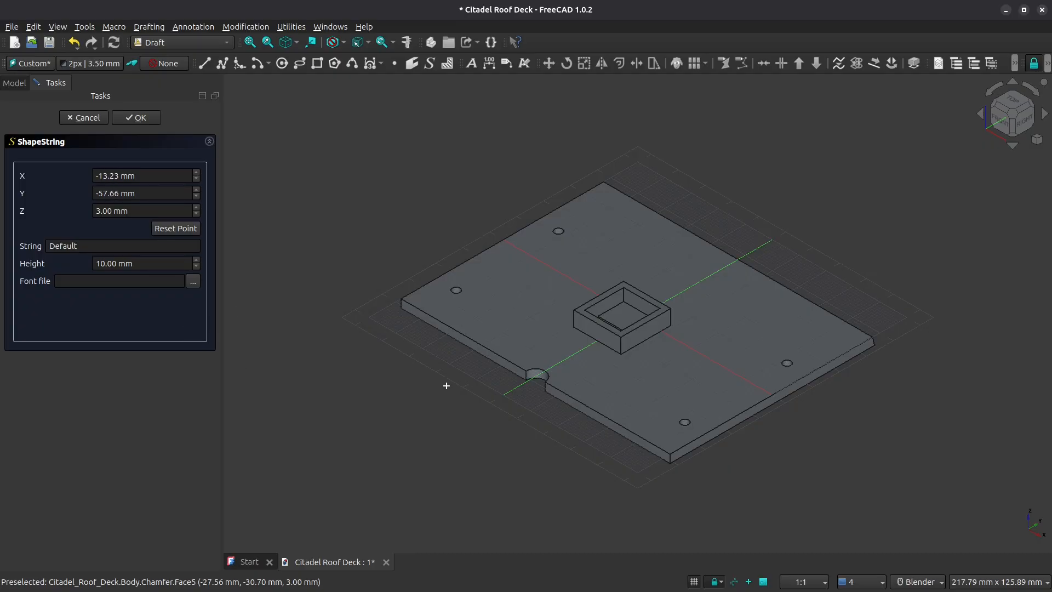
mouse_move(485, 582)
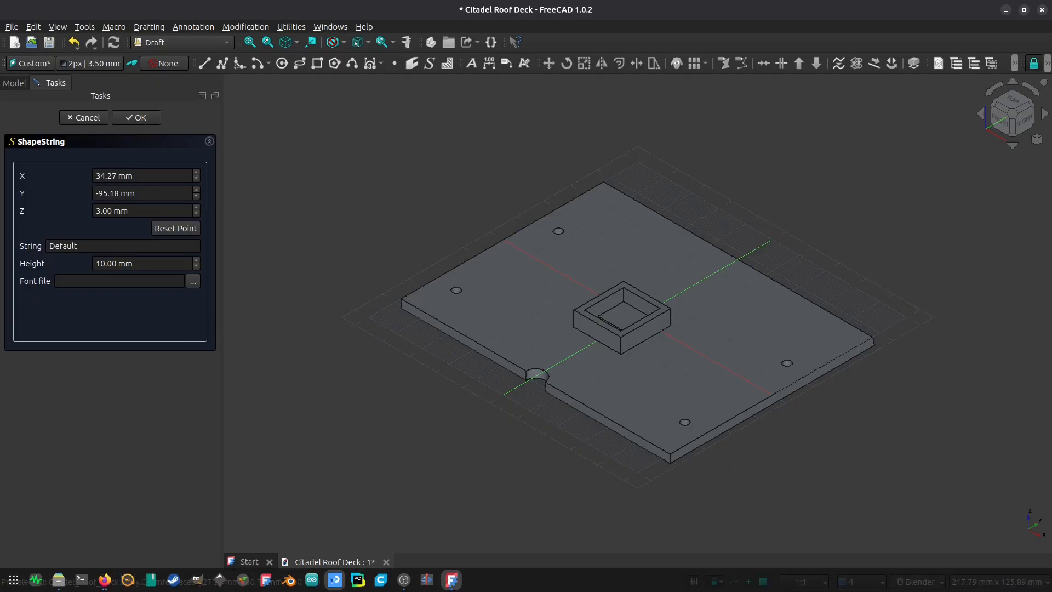
click(104, 579)
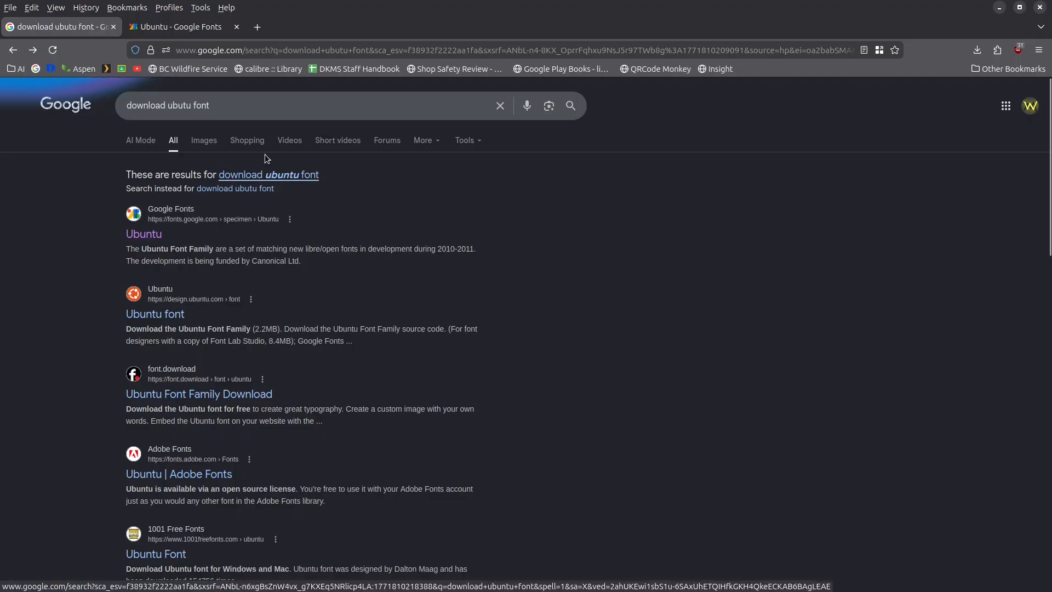
click(181, 27)
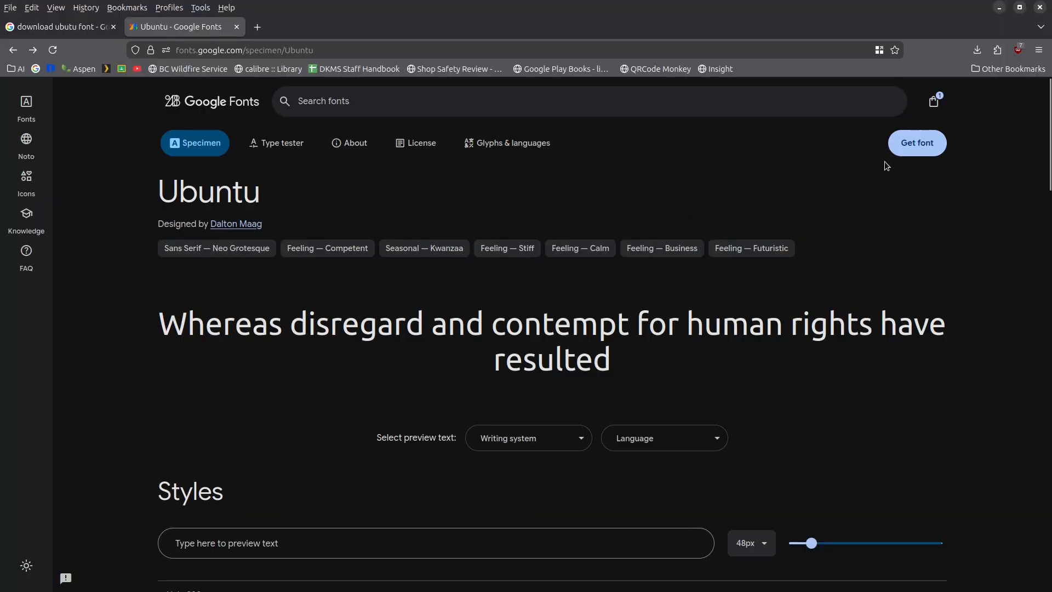
click(917, 143)
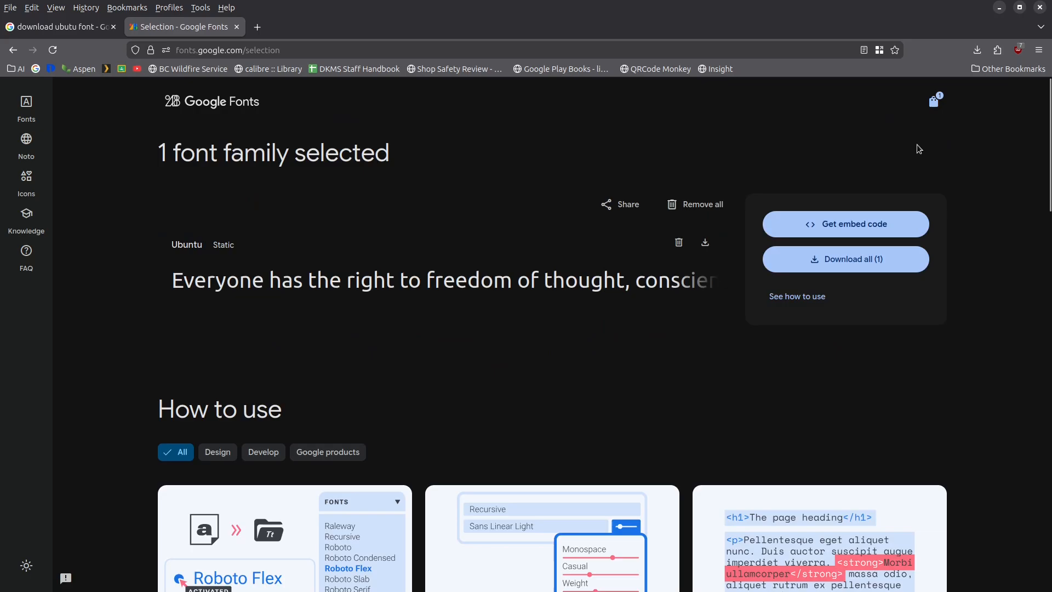
click(849, 271)
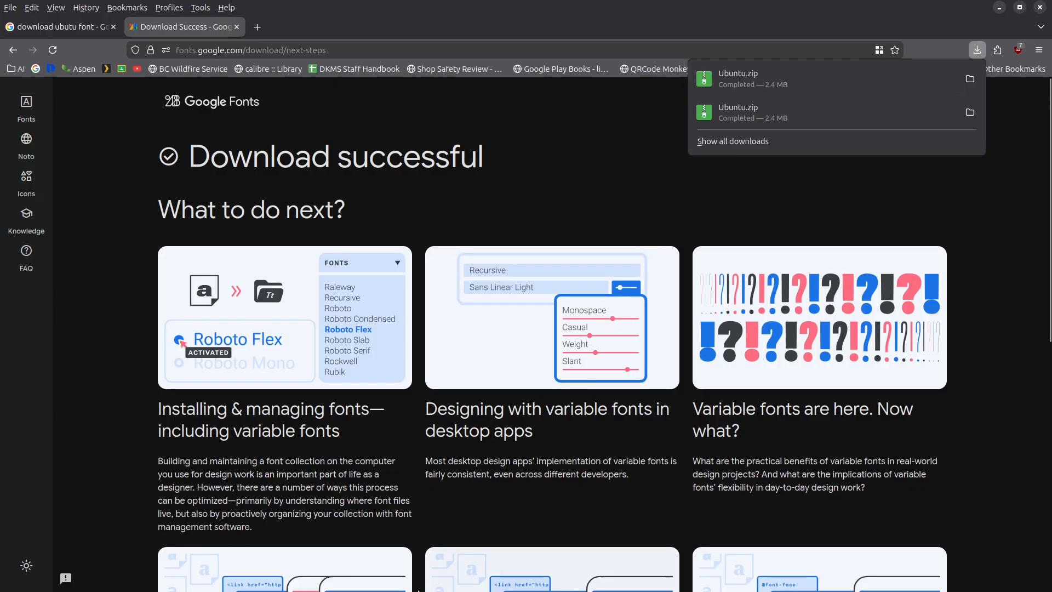
Switch to the Files app and extract Ubuntu.zip in the Downloads folder.
mouse_move(418, 591)
click(59, 579)
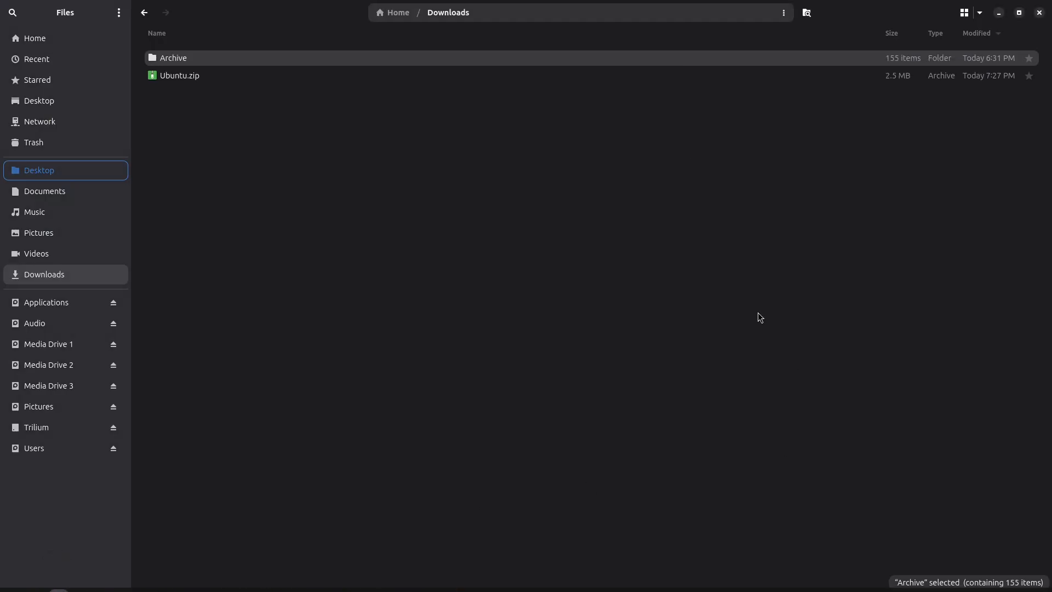
right_click(185, 75)
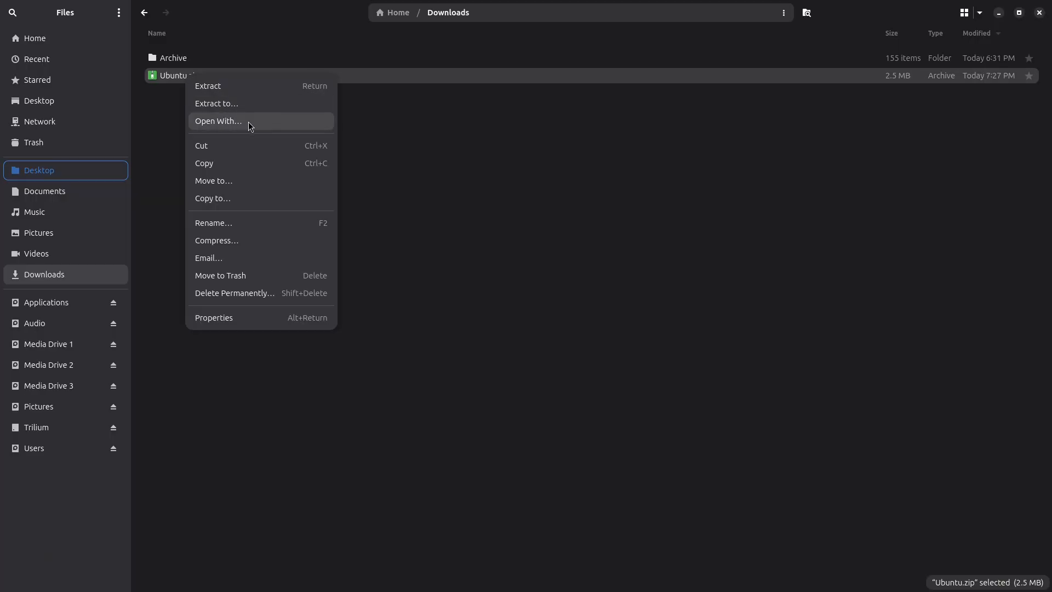
click(245, 91)
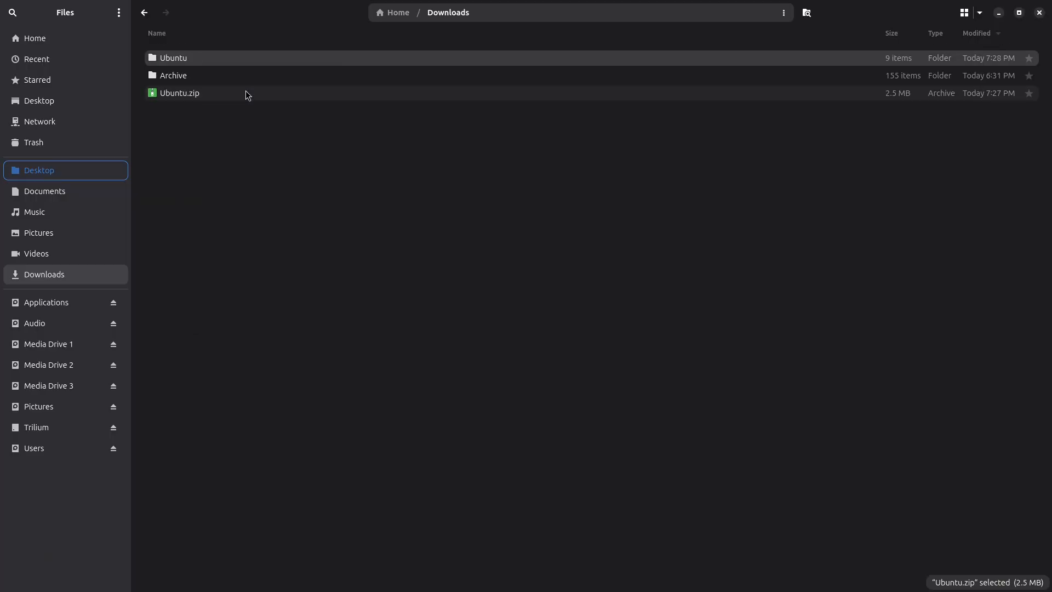
Move Ubuntu-Regular.ttf from the extracted Ubuntu folder to the Desktop folder.
double_click(187, 60)
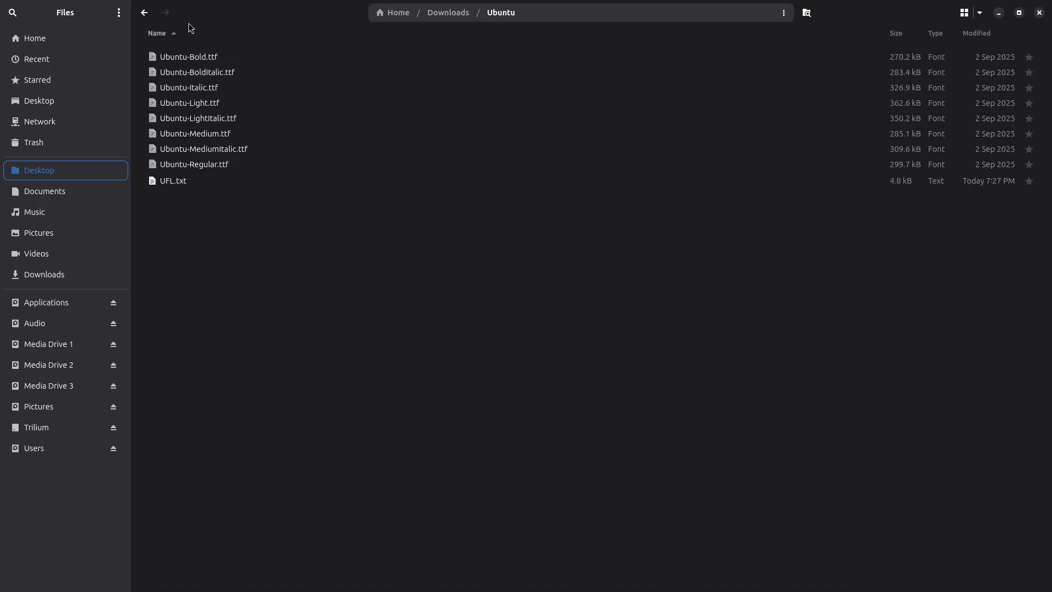
click(212, 168)
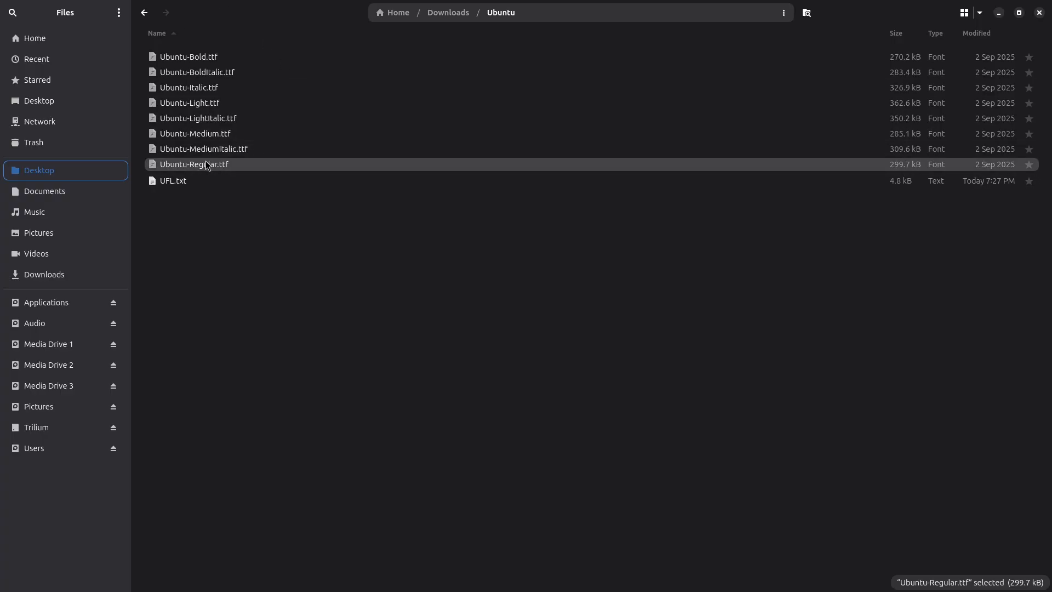
drag(211, 168, 74, 171)
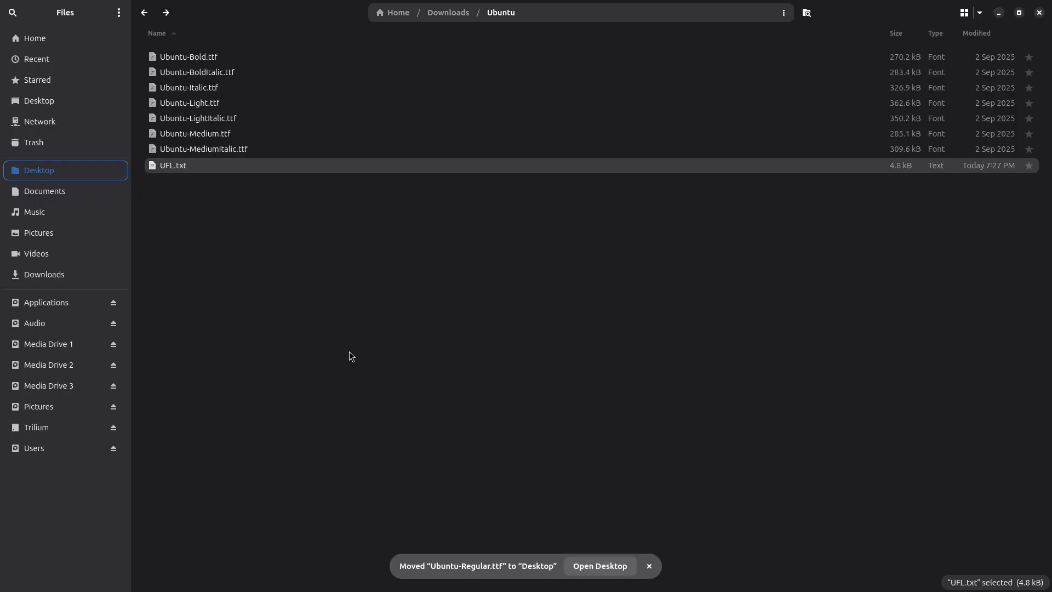
Switch back to FreeCAD, load Ubuntu-Regular.ttf from the Desktop as the ShapeString font and set the string to "TitanBot".
click(452, 581)
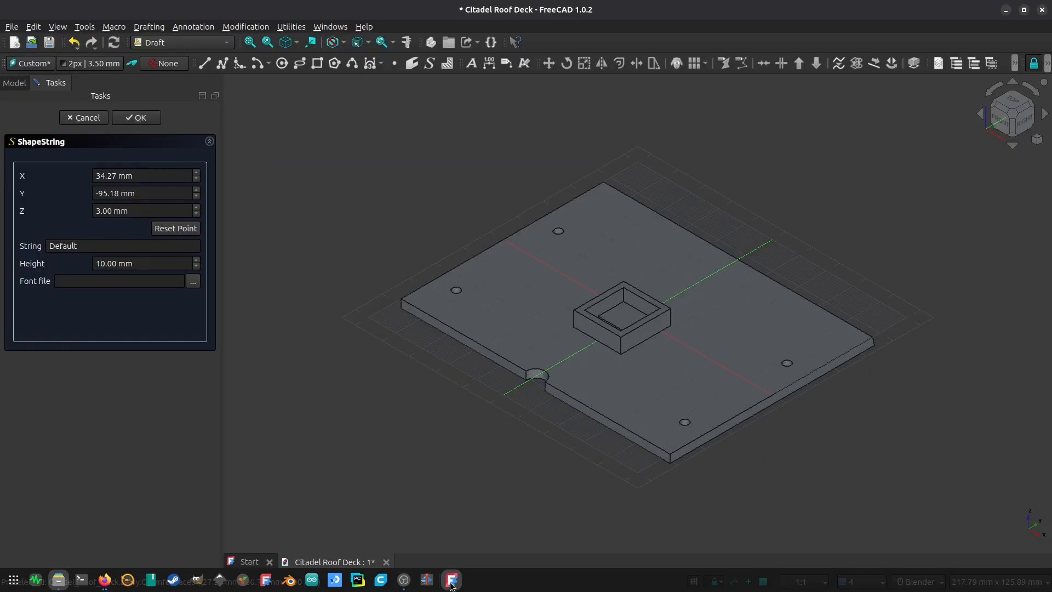
click(194, 281)
click(383, 199)
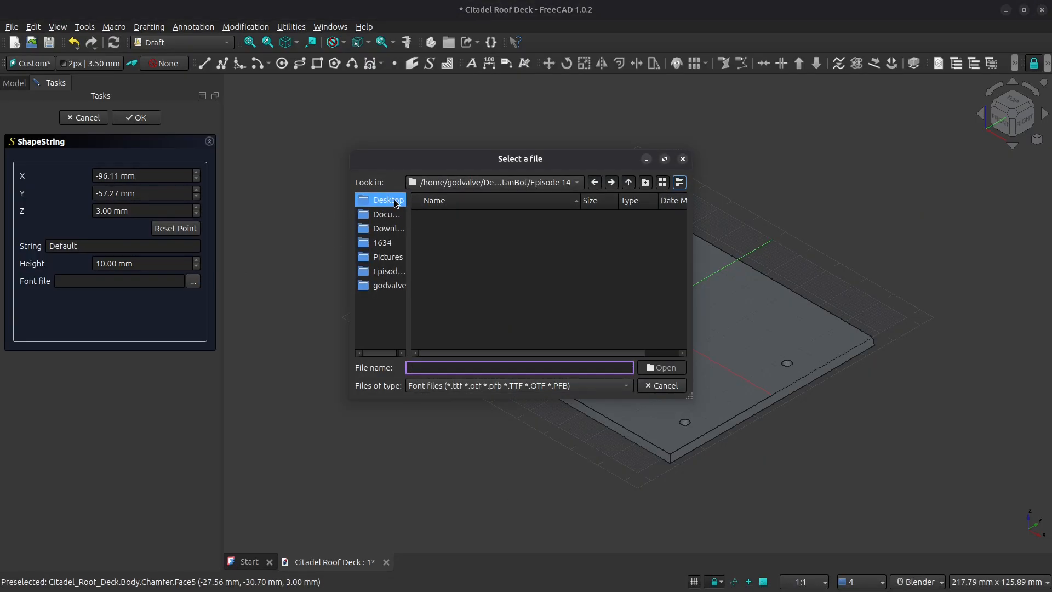
click(510, 236)
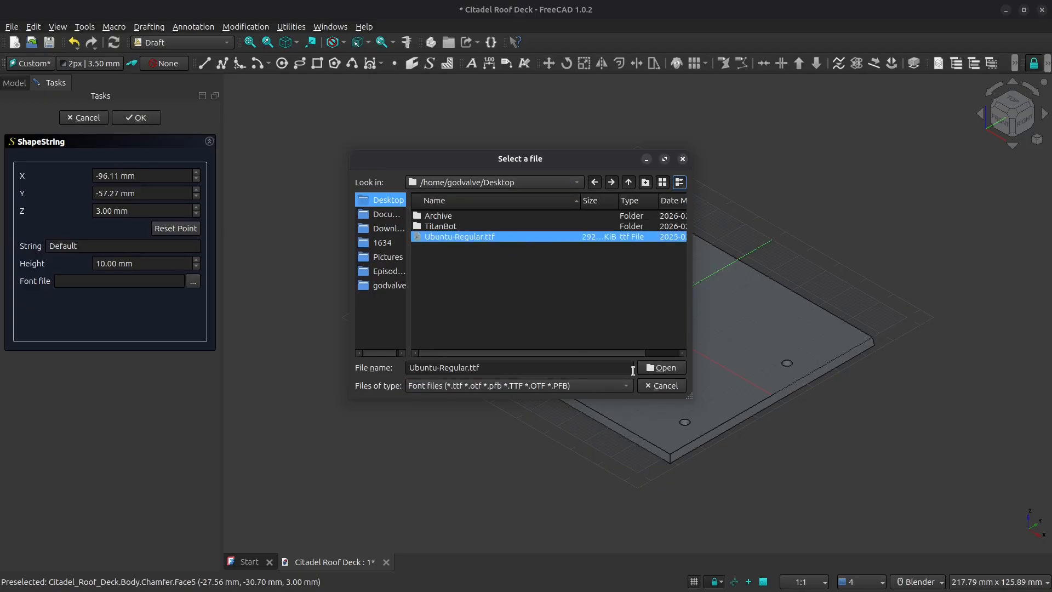
click(665, 367)
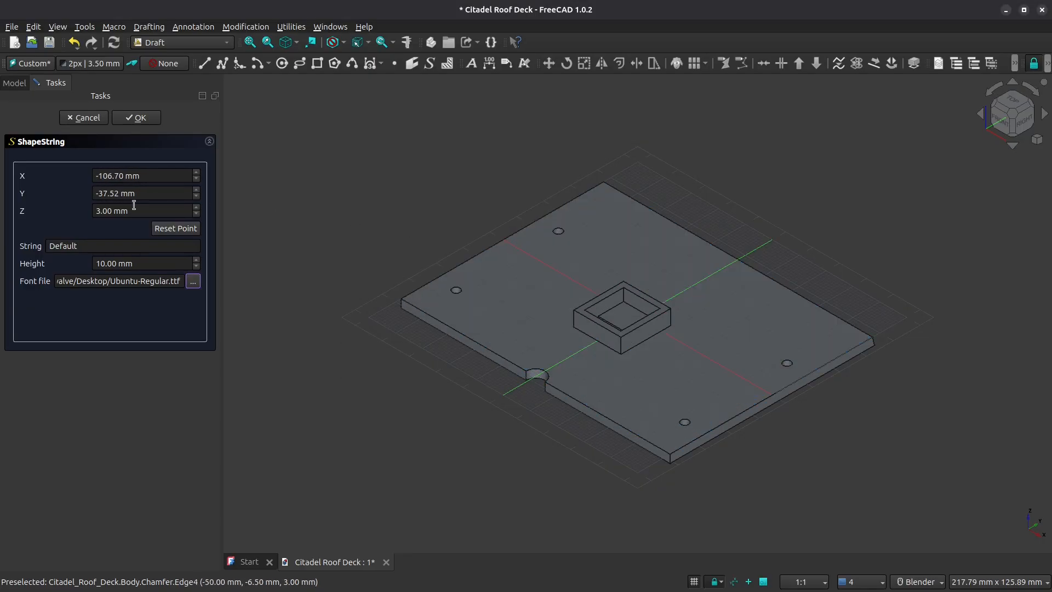
double_click(87, 248)
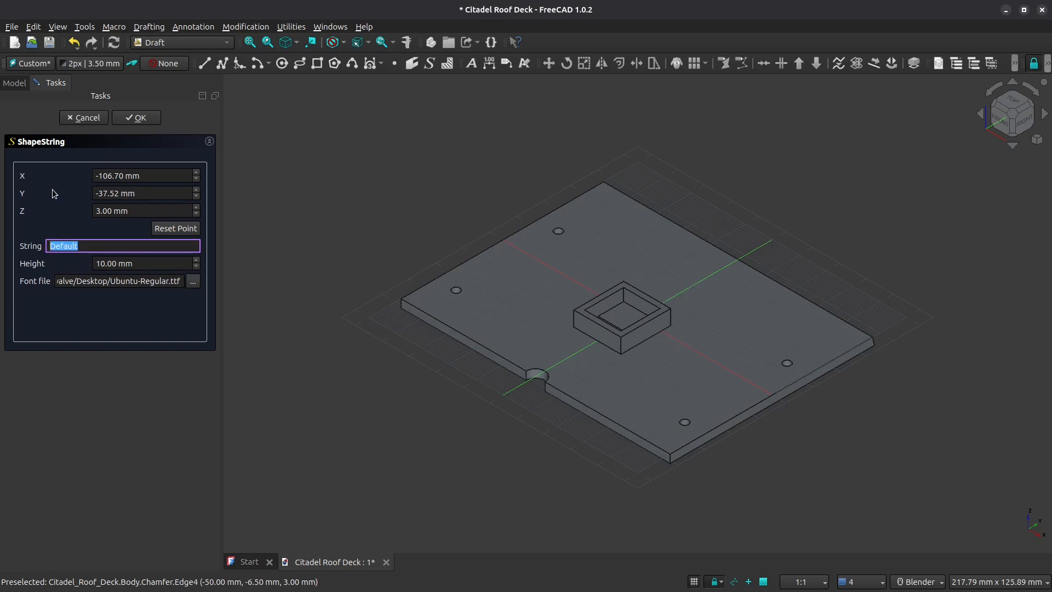
text(TitanBot)
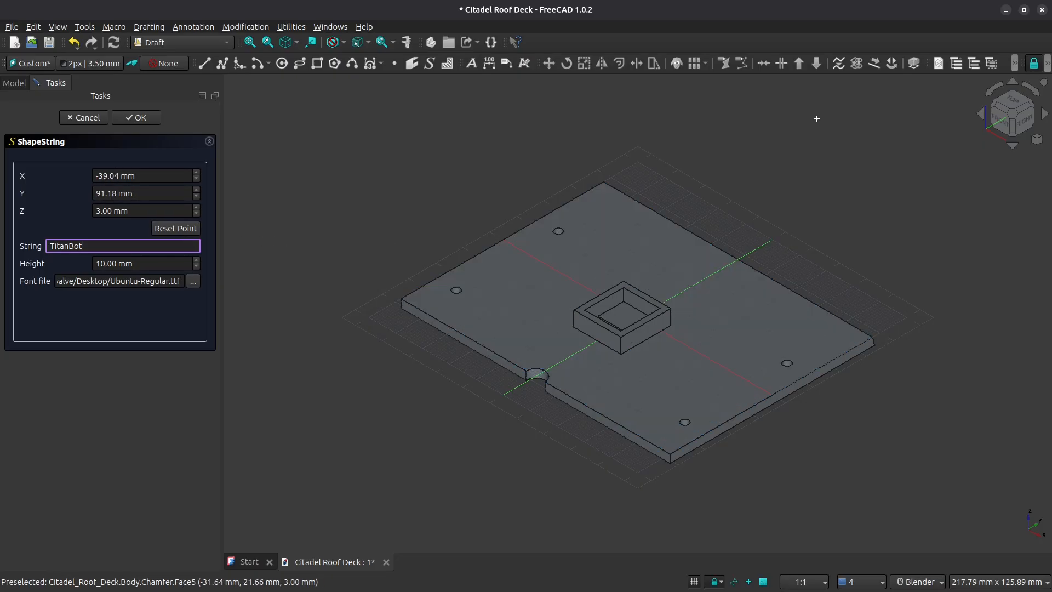
Set the "TitanBot" text position on the plate's upper face to X -36.5 mm and Y 20 mm.
click(1010, 101)
click(1010, 101)
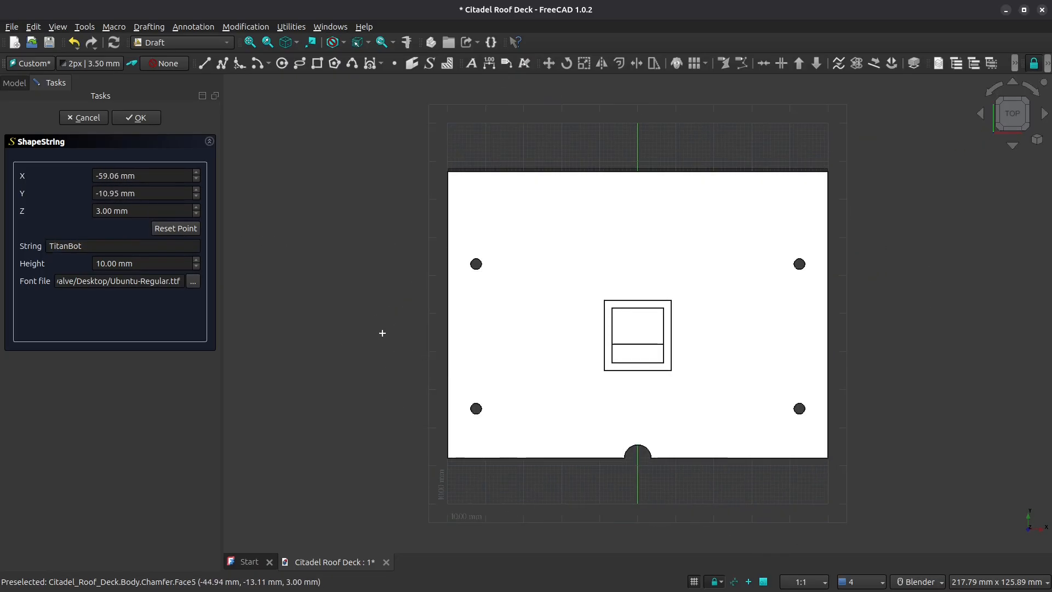
middle_drag(609, 228, 607, 193)
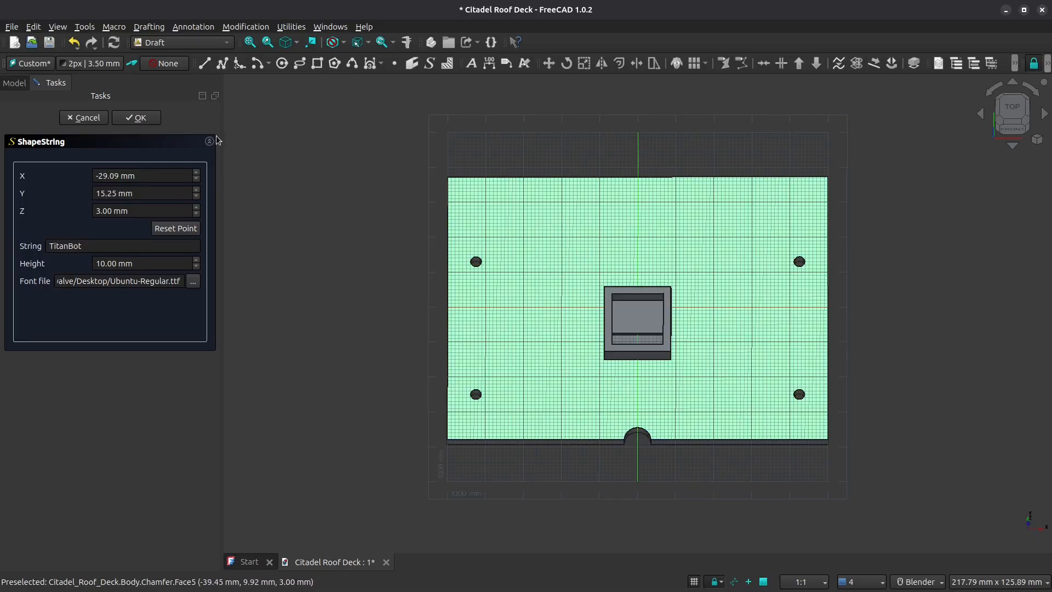
drag(119, 178, 93, 176)
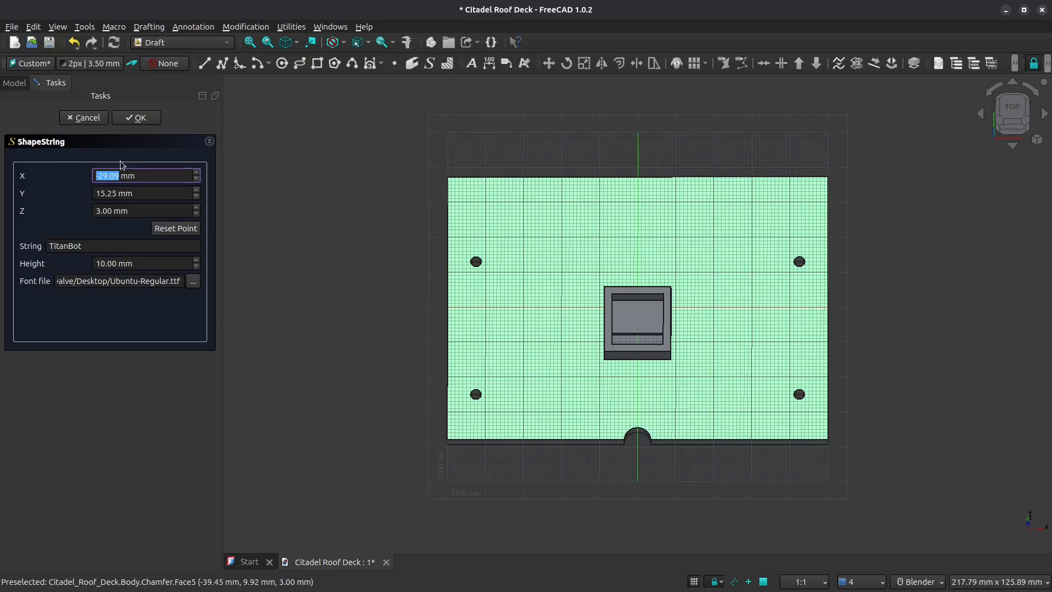
text(-36)
key(Tab)
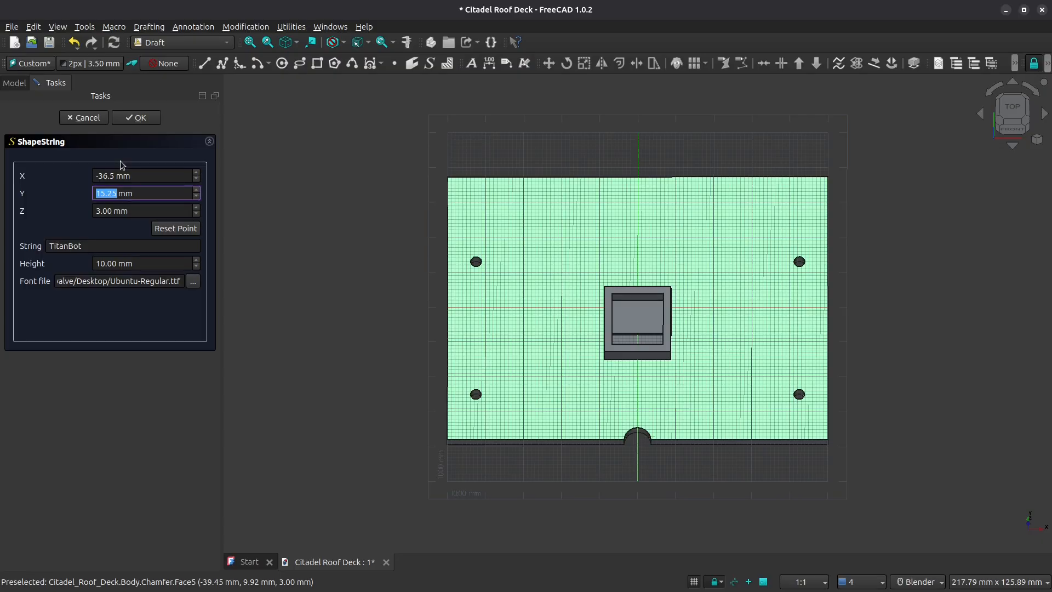
text(20)
key(Tab)
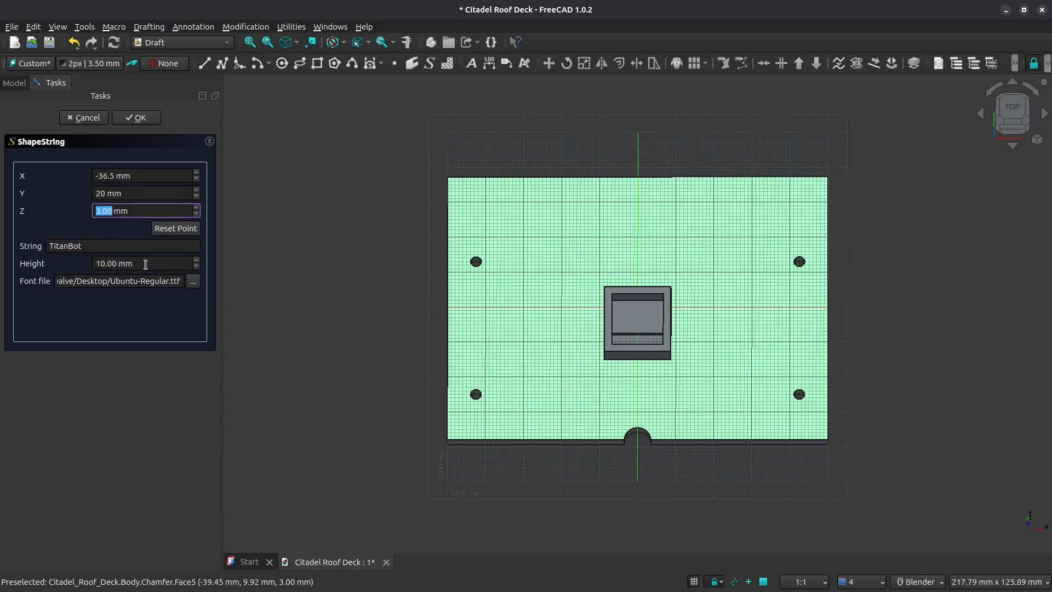
Set the "TitanBot" text height to 13 mm and create the ShapeString.
key(Tab)
key(Tab)
key(Tab)
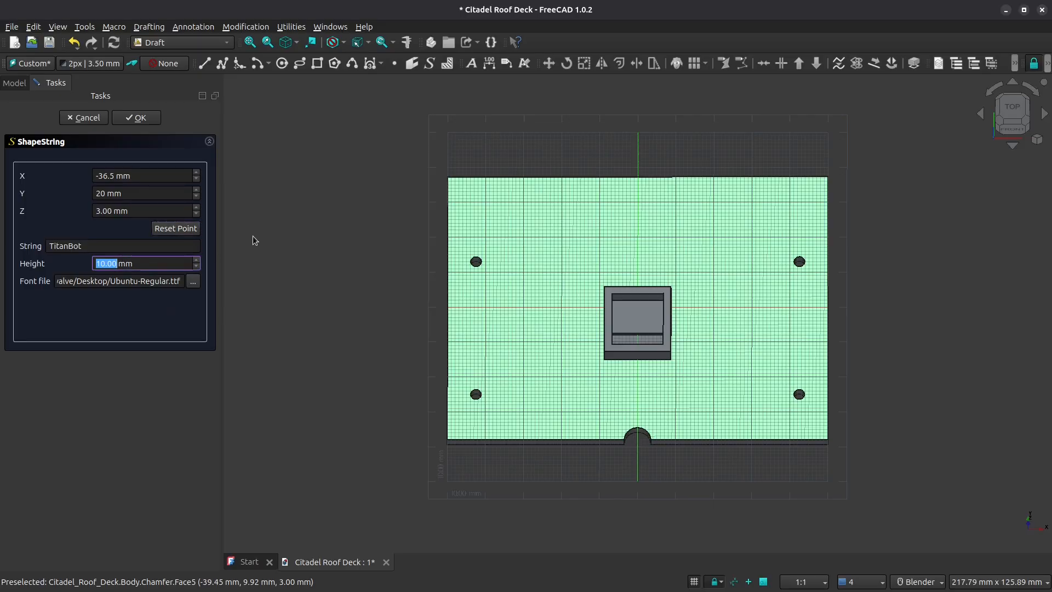
text(13)
click(138, 117)
middle_drag(727, 311, 711, 285)
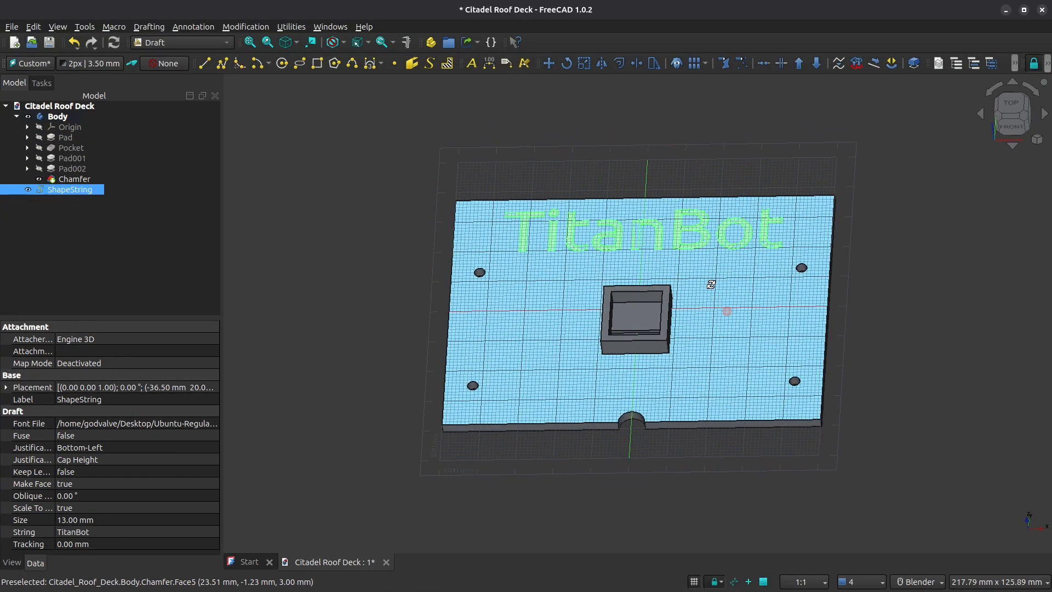
middle_drag(922, 269, 932, 270)
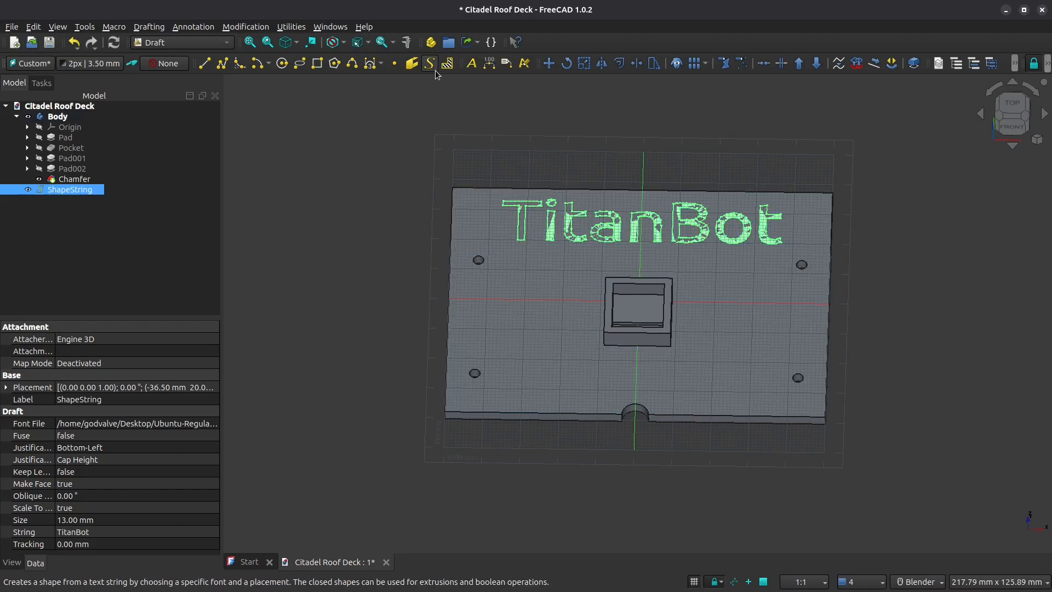
Start a second ShapeString with the Ubuntu-Regular.ttf font and set its string to "v 2.4".
click(431, 63)
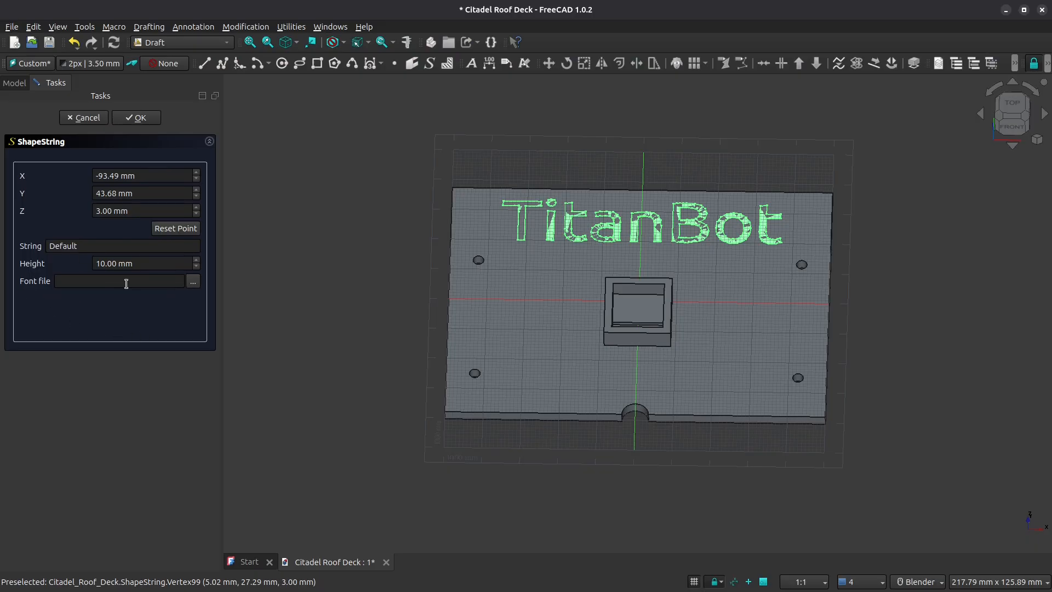
click(192, 285)
double_click(470, 239)
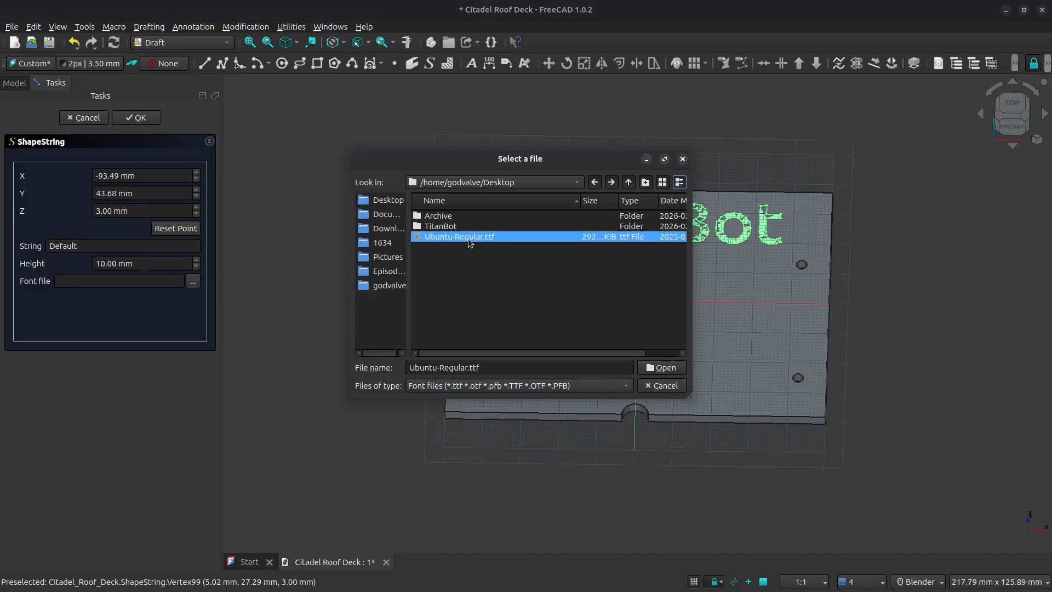
drag(96, 245, 48, 246)
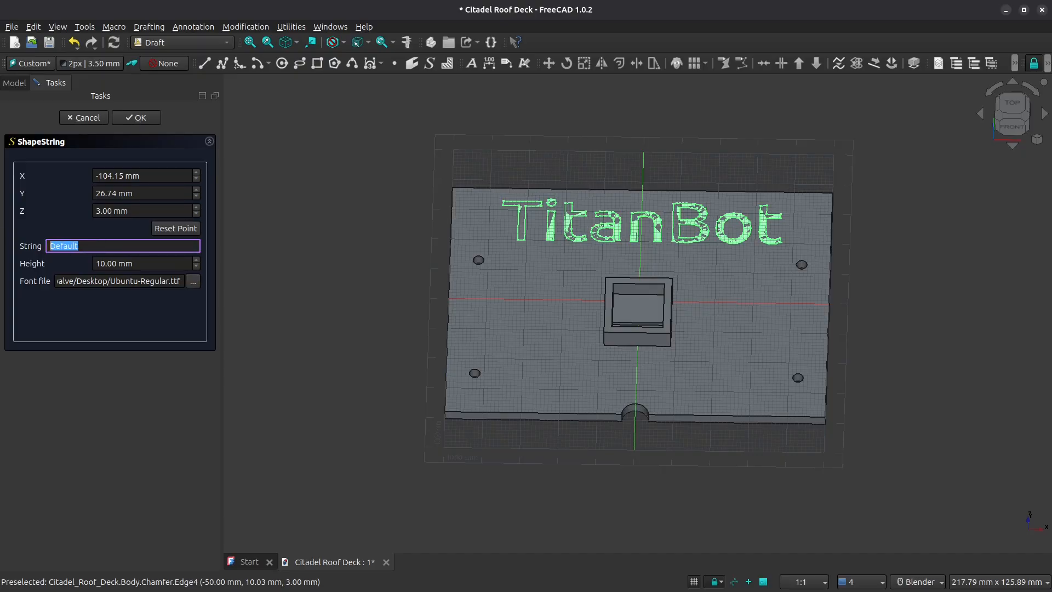
text(v 2.4)
click(45, 203)
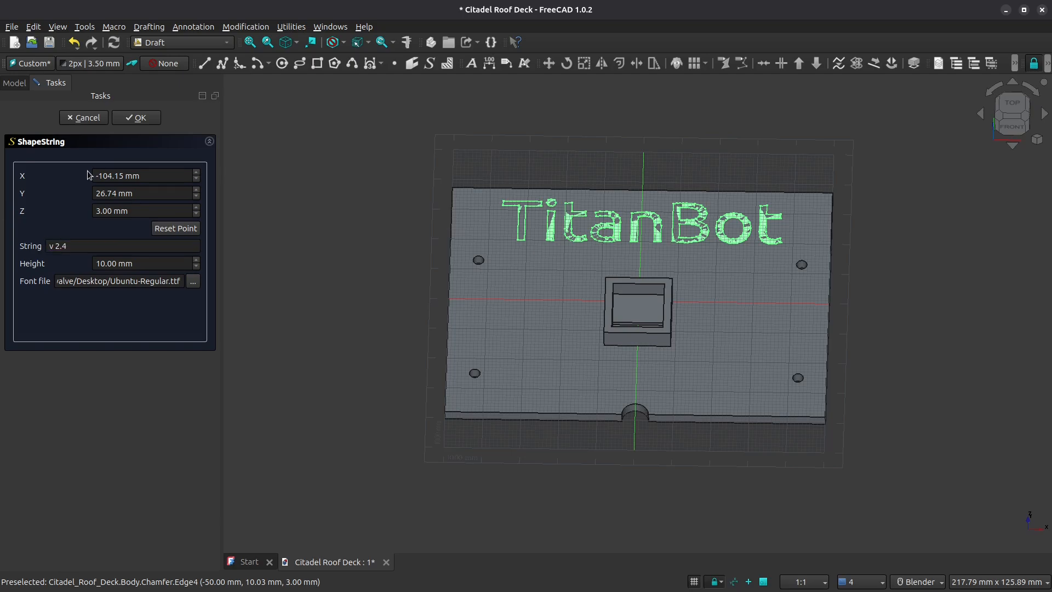
Set the "v 2.4" text position to X 18 mm and Y 10 mm.
drag(123, 173, 22, 172)
text(18)
key(Tab)
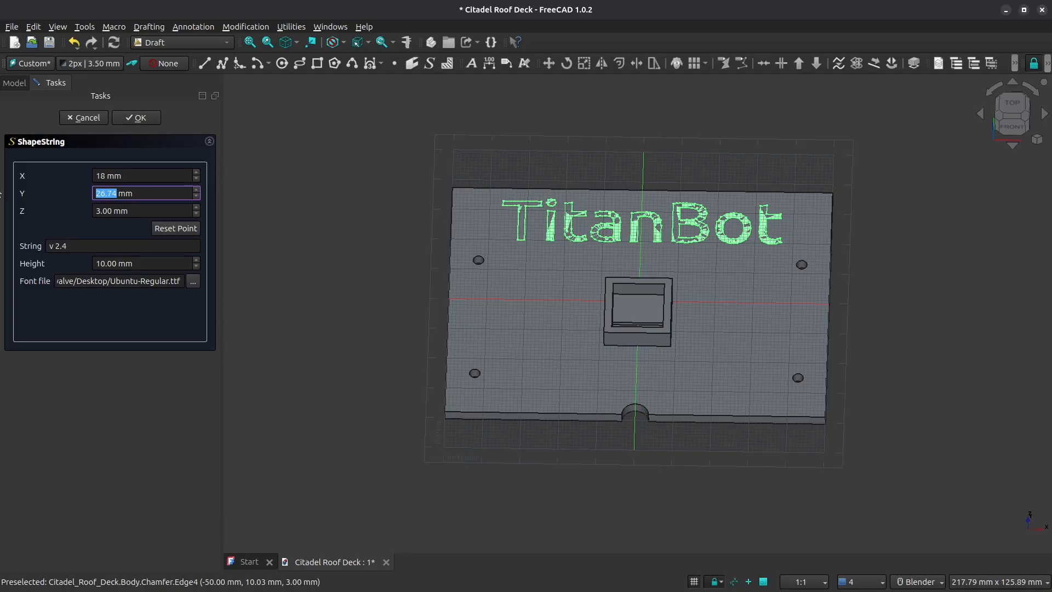
text(10)
key(Tab)
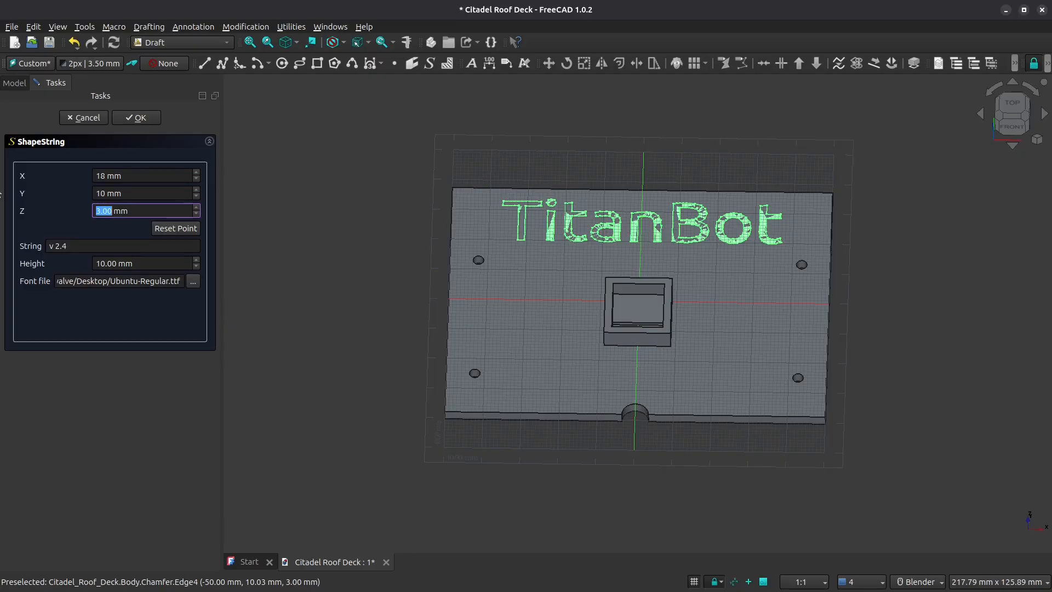
Set the "v 2.4" text height to 6 mm, create the ShapeString and hide the Draft grid.
key(Tab)
key(Tab)
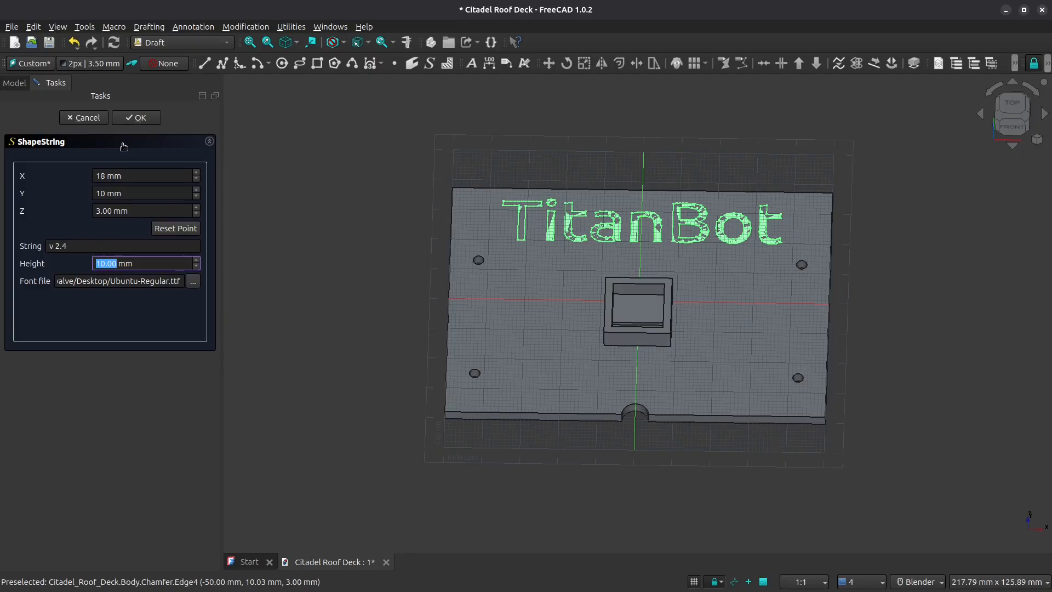
text(6)
click(135, 118)
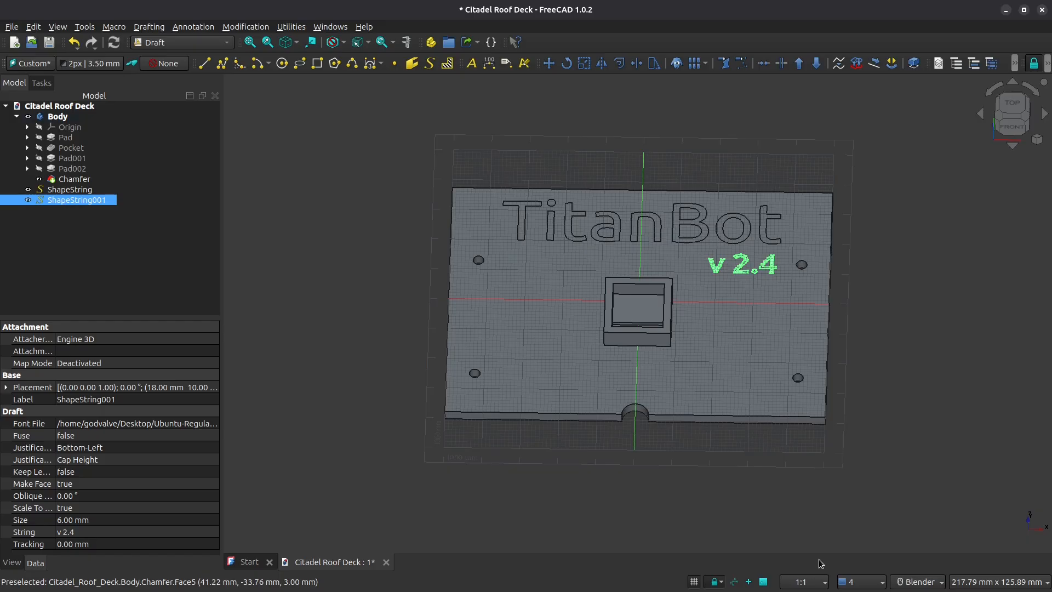
click(695, 582)
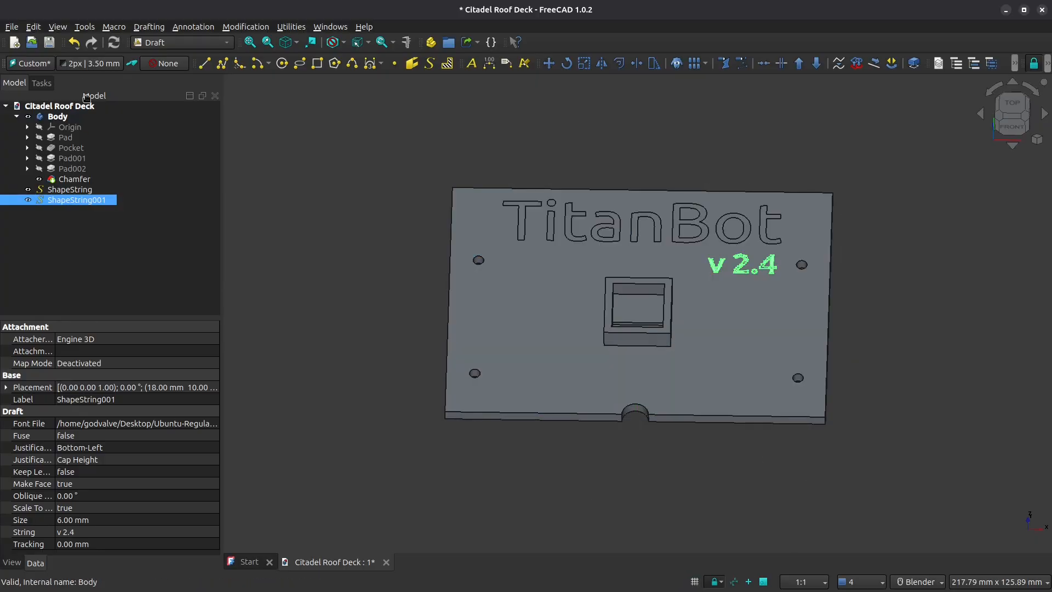
Switch to the Part Design workbench and move the "TitanBot" ShapeString into the Body.
click(189, 40)
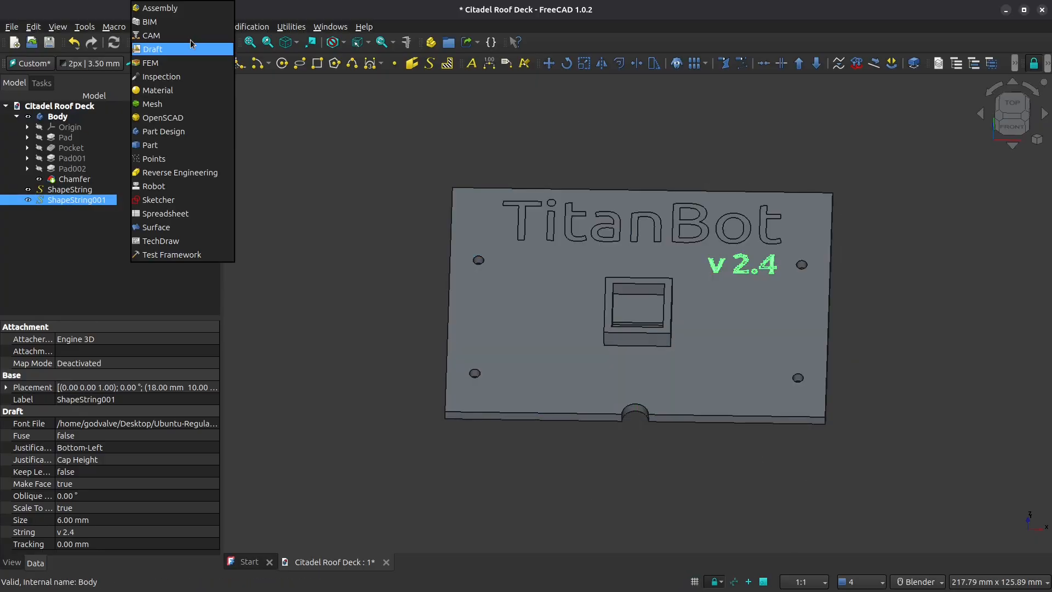
click(184, 141)
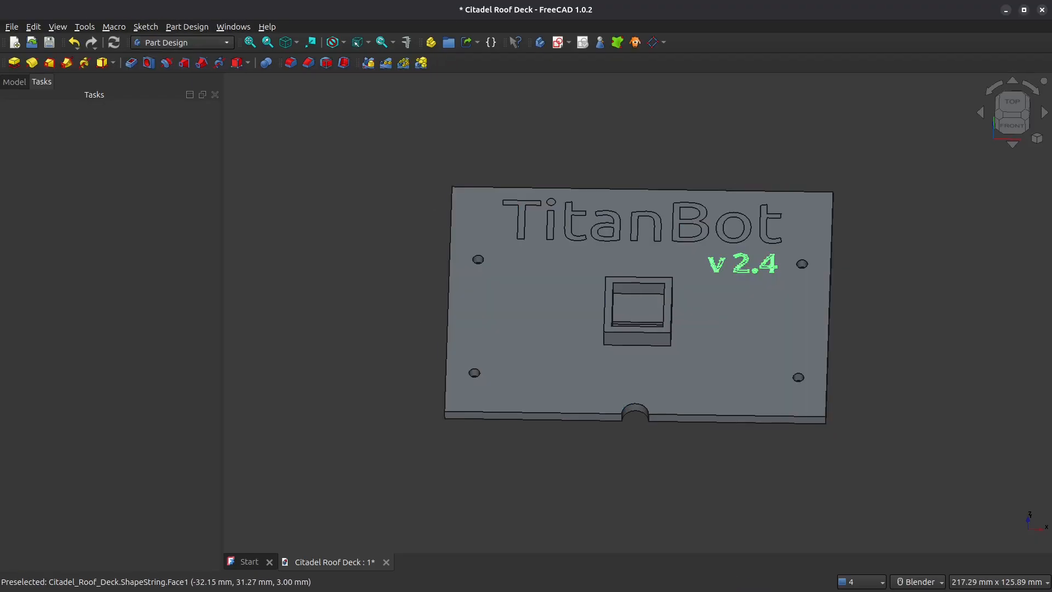
click(15, 81)
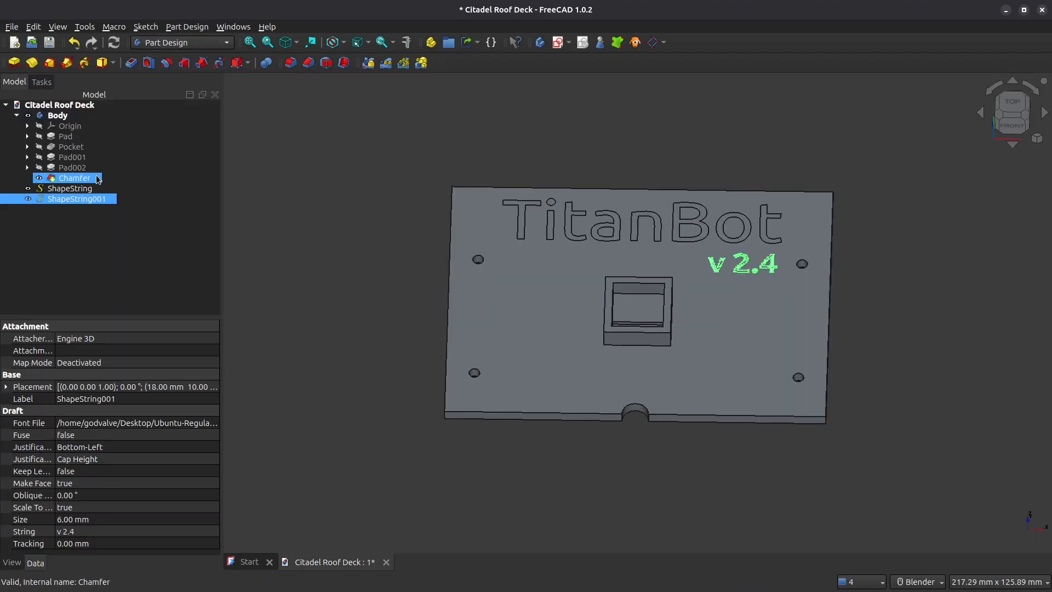
ctrl+click(70, 188)
ctrl+click(70, 188)
ctrl+click(45, 117)
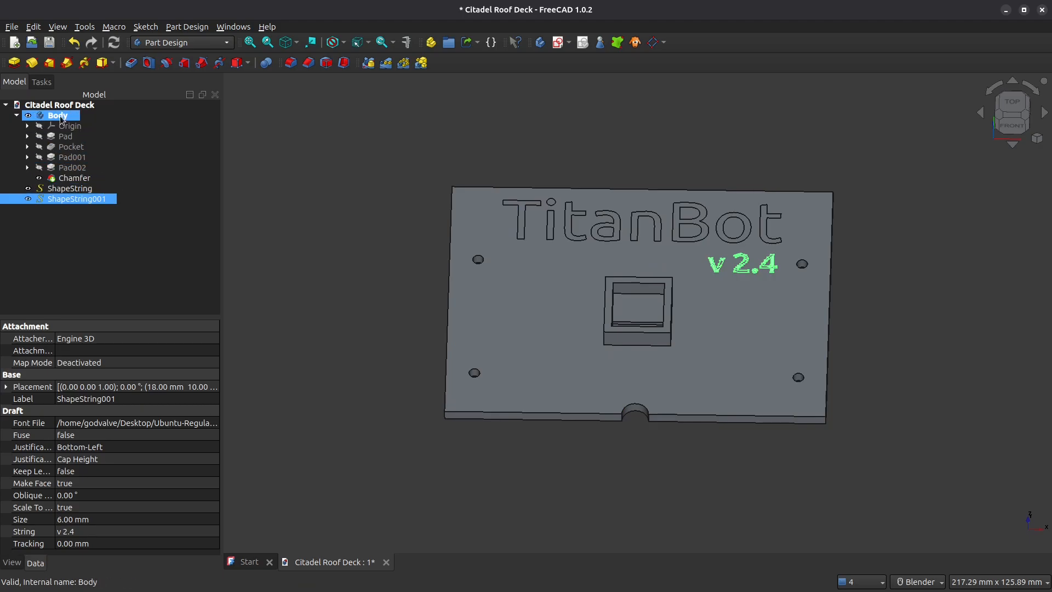
click(62, 190)
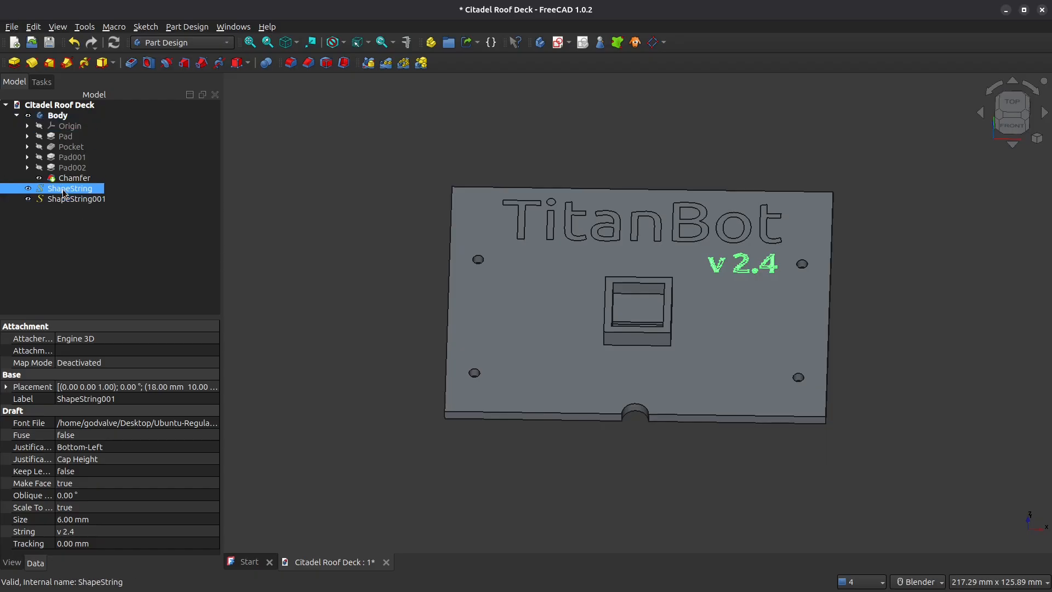
drag(61, 190, 115, 120)
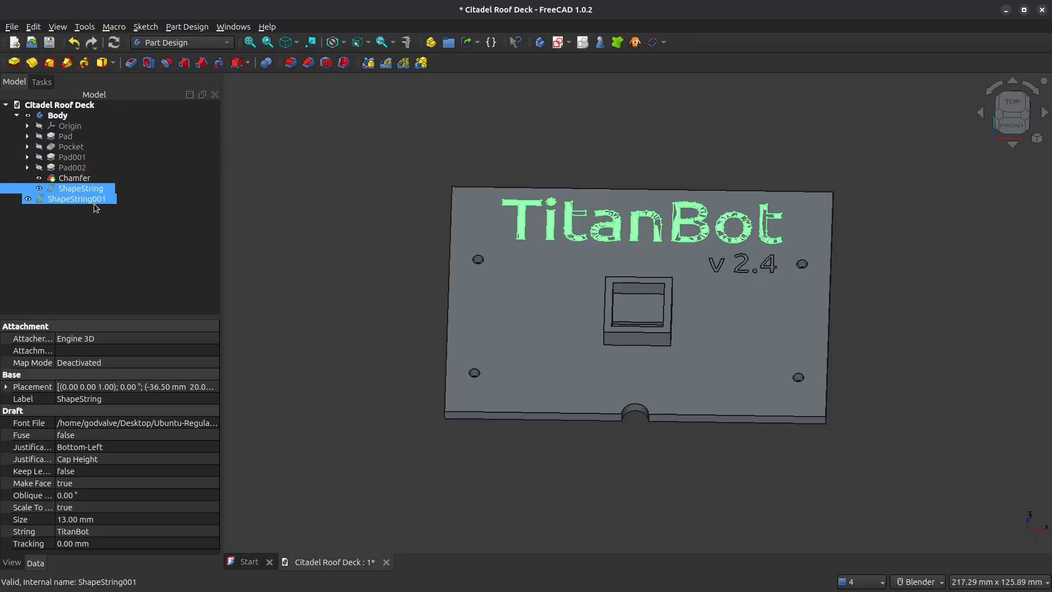
Move the "v 2.4" ShapeString into the Body as well.
ctrl+click(35, 200)
click(30, 193)
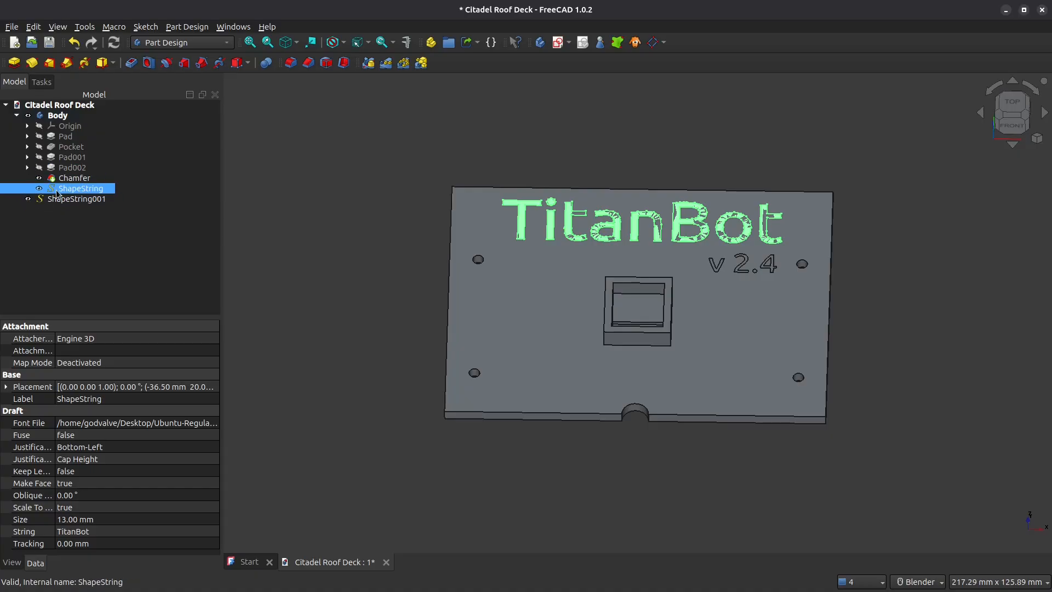
ctrl+click(74, 200)
click(74, 201)
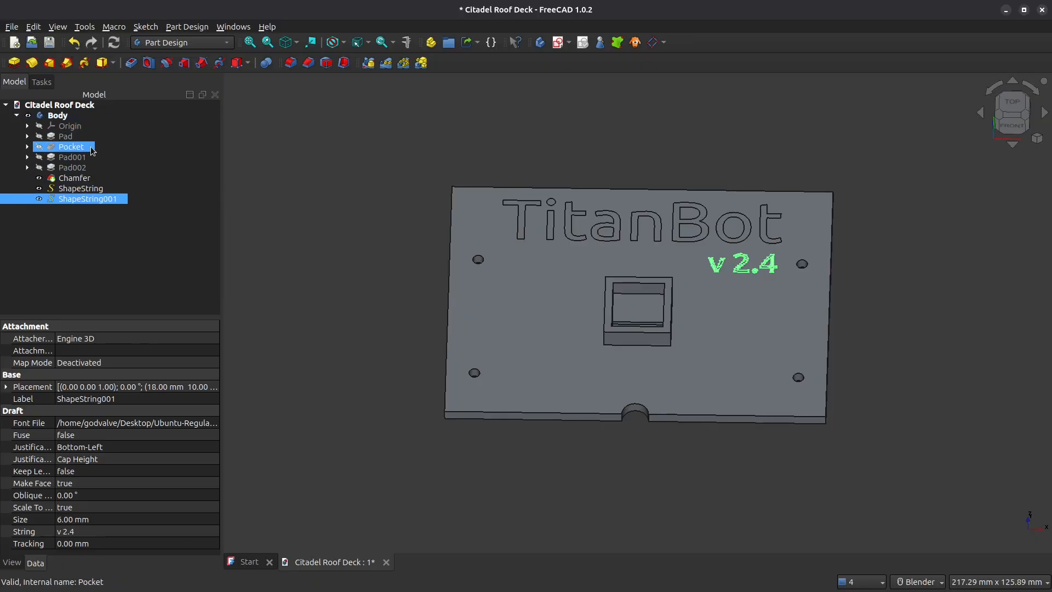
Engrave the "TitanBot" text into the plate with a 1 mm deep Pocket.
click(80, 189)
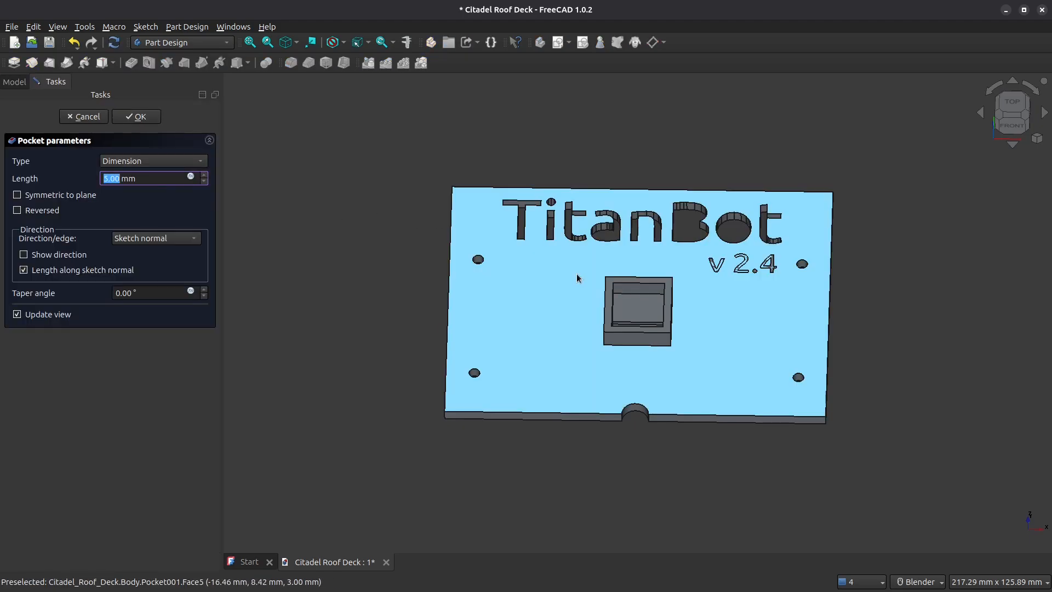
click(121, 180)
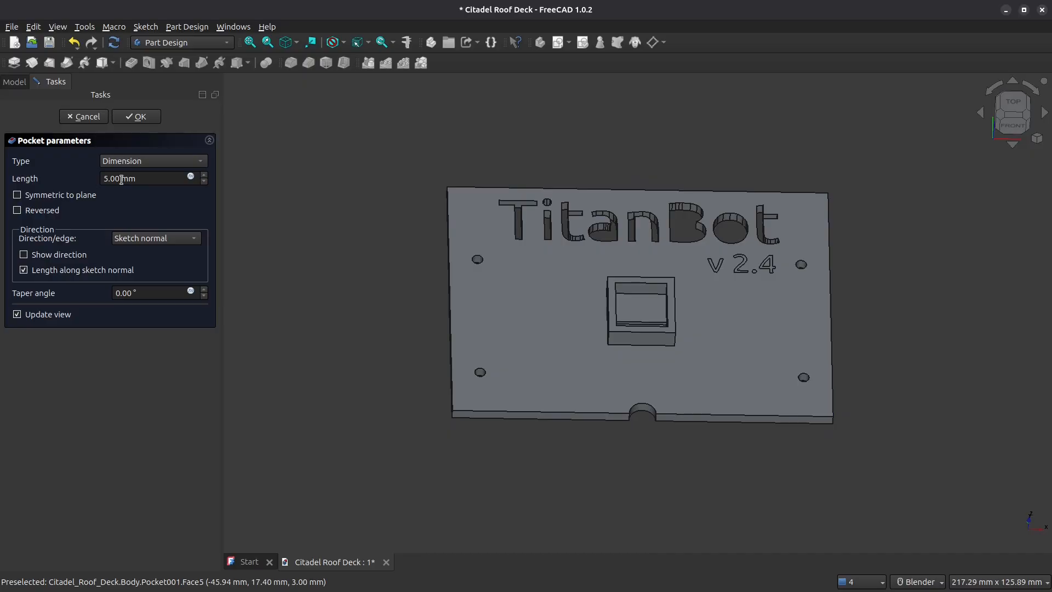
click(118, 179)
text(1)
key(Return)
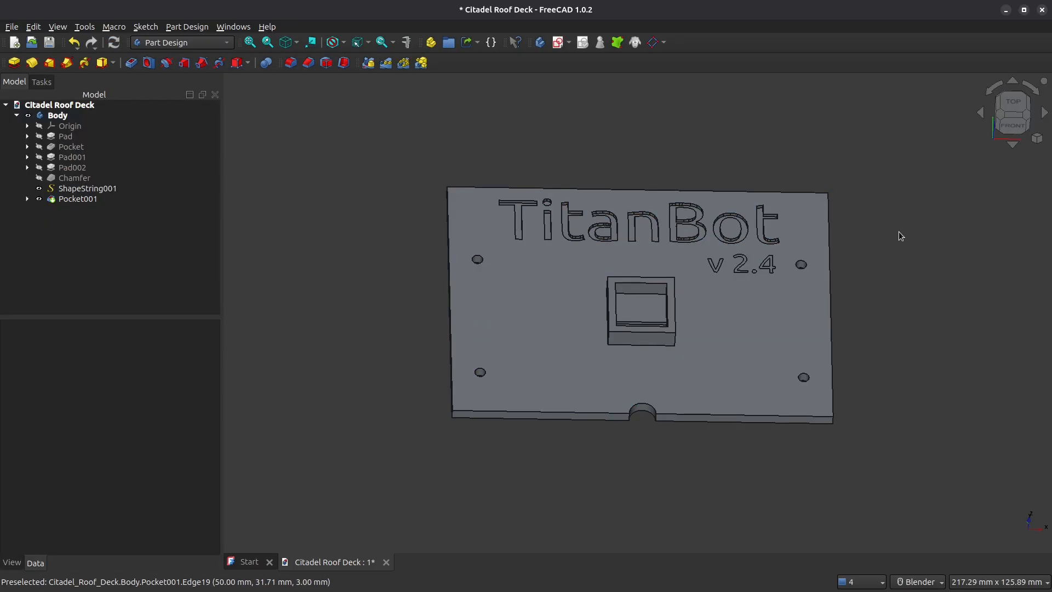
Engrave the "v 2.4" text into the plate with a second Pocket.
click(85, 189)
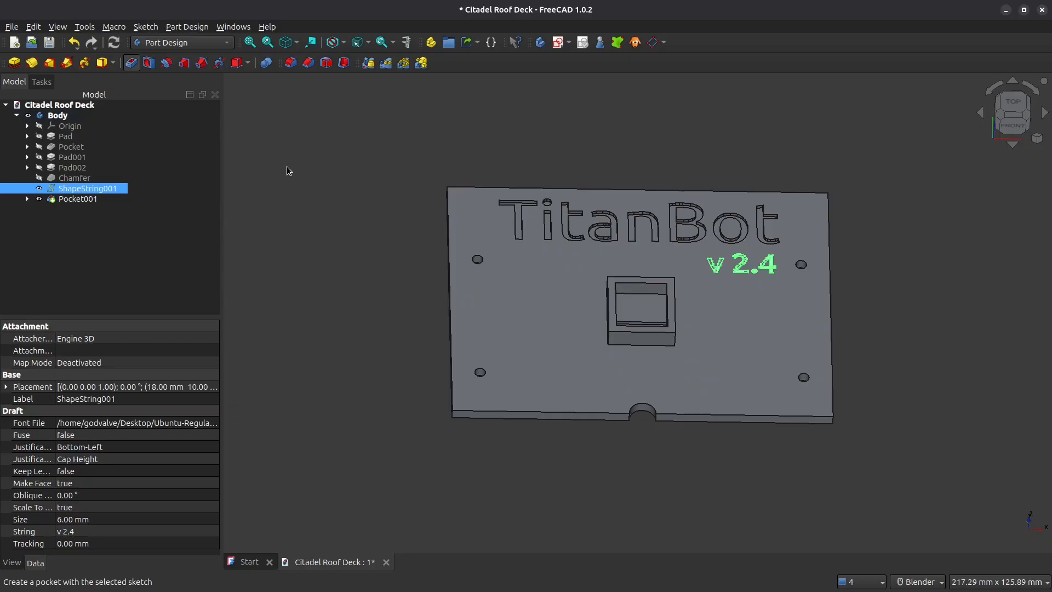
key(Return)
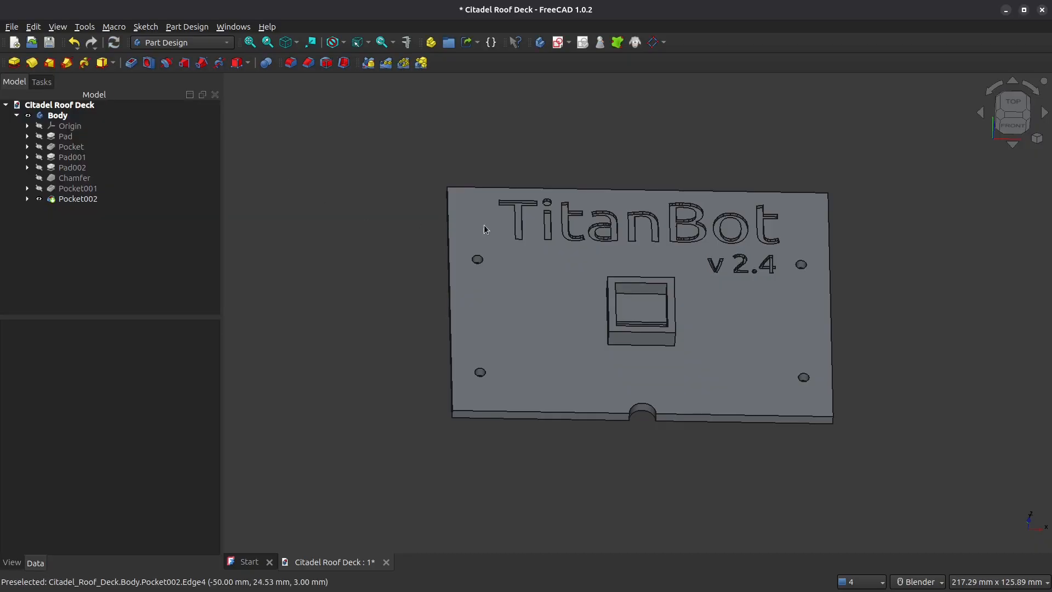
scroll(758, 226, up, 1)
mouse_move(727, 337)
middle_down()
mouse_move(716, 378)
mouse_move(731, 350)
middle_up()
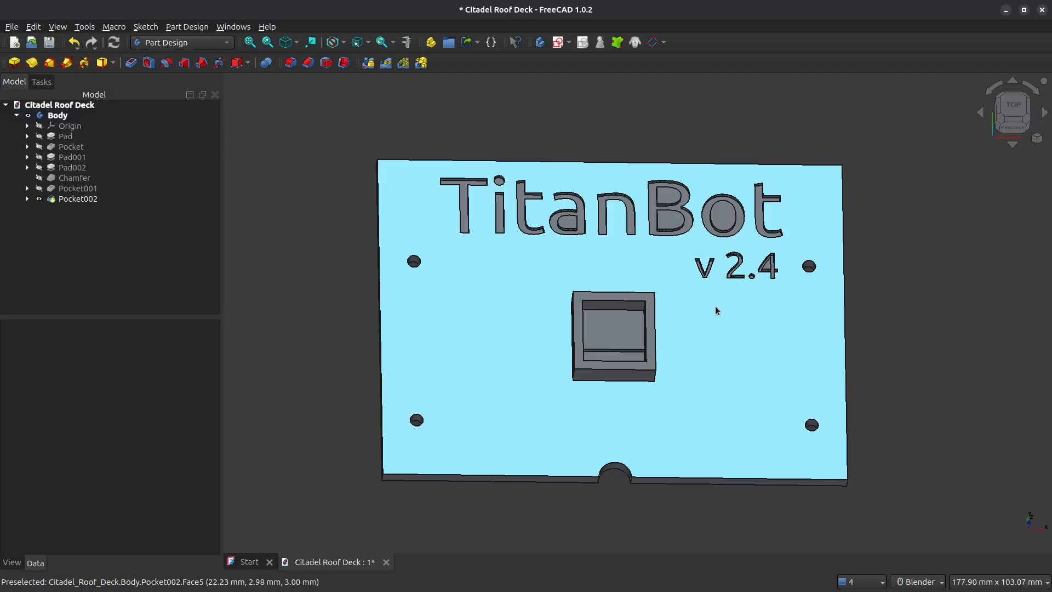
Hide the finished plate body, create a new body and start a sketch on its XY plane.
click(25, 116)
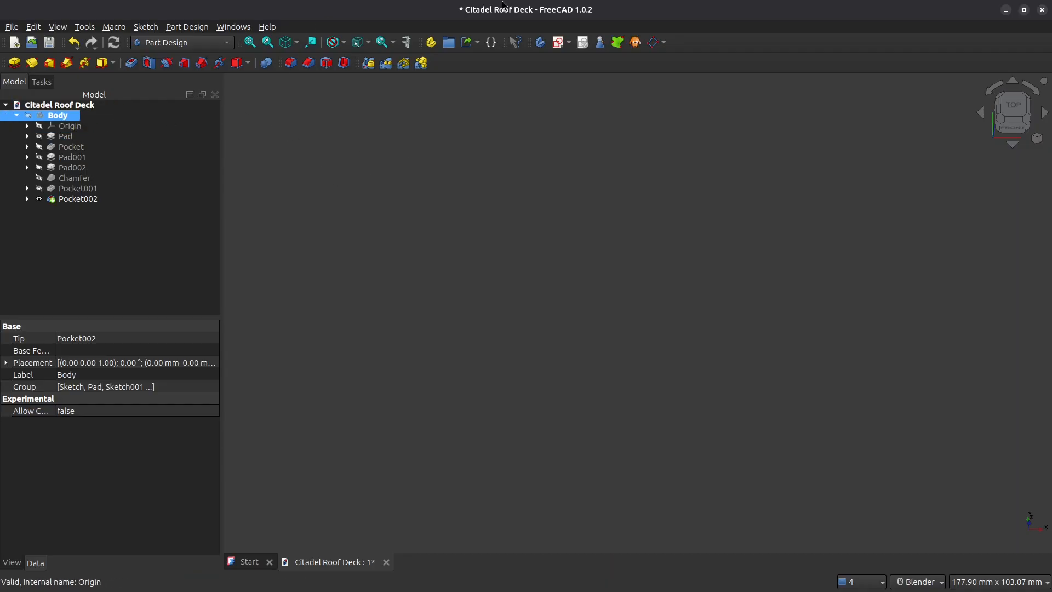
click(540, 43)
click(559, 43)
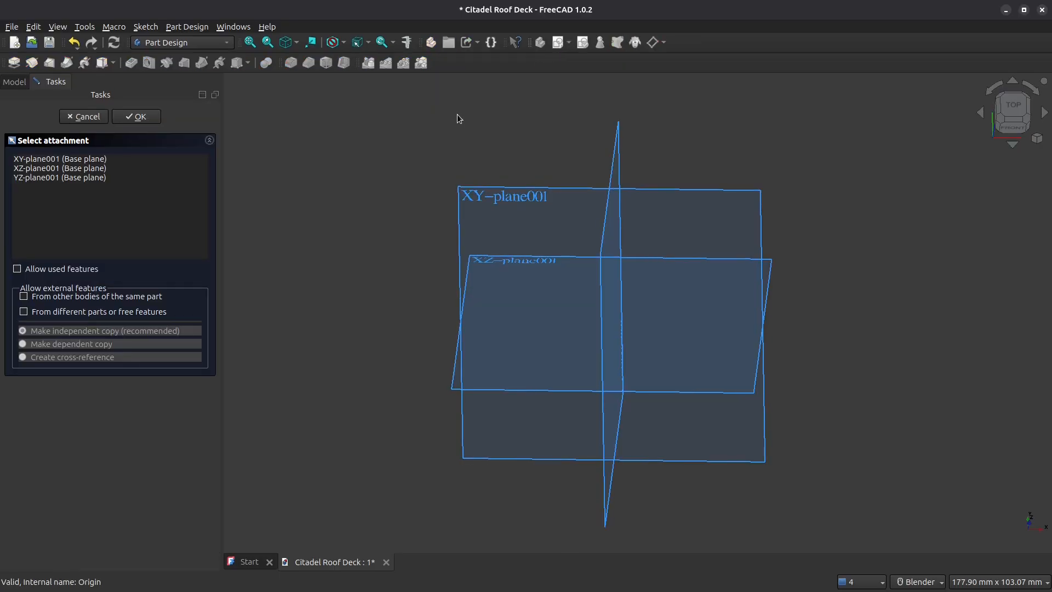
click(138, 117)
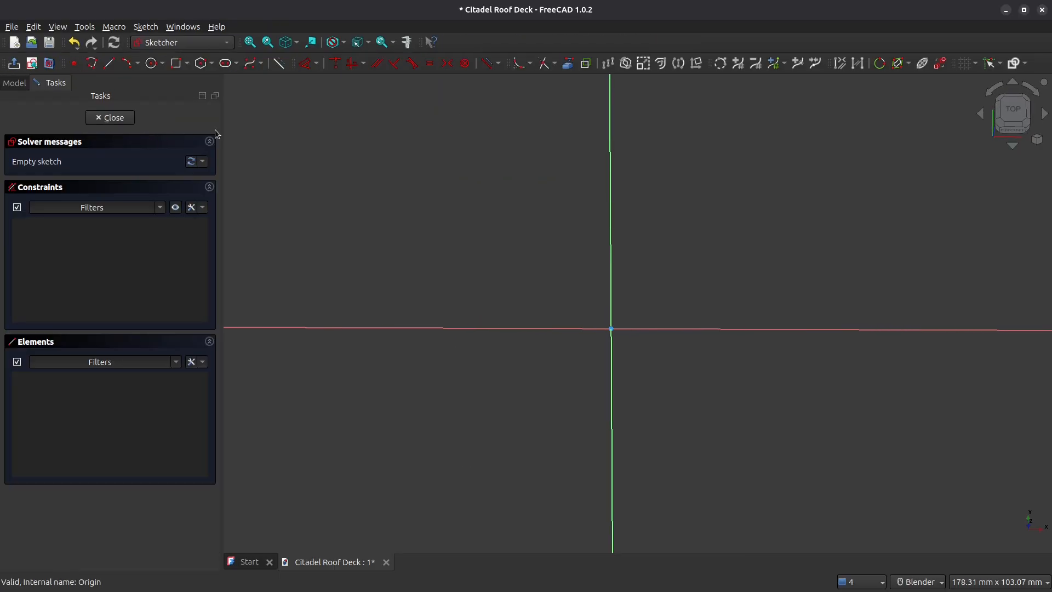
Sketch a rectangle around the origin, about 24 × 27 mm, with opposite corners constrained symmetric about the origin.
click(174, 63)
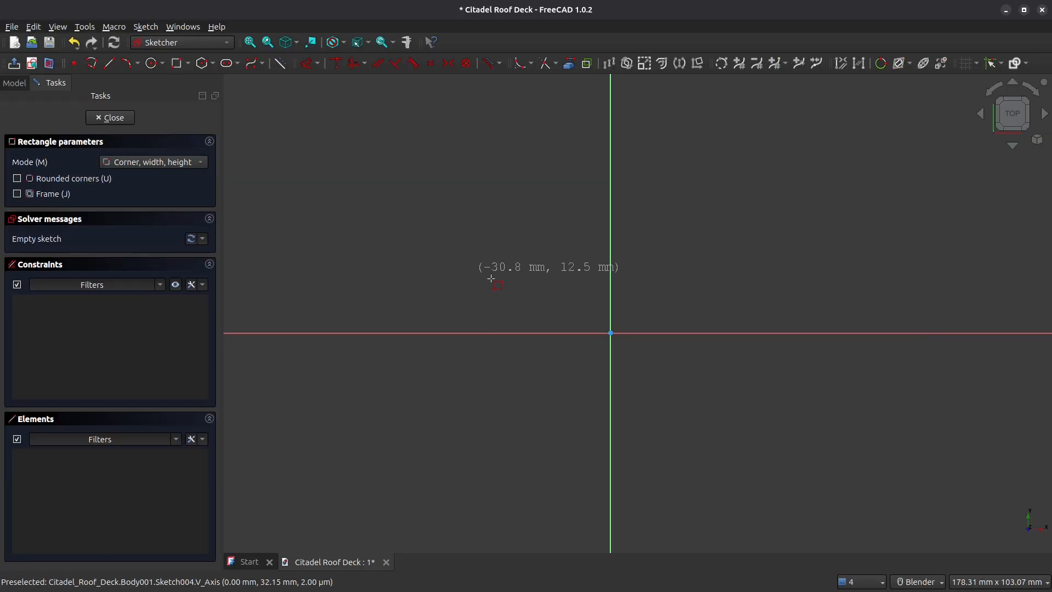
click(562, 268)
click(686, 399)
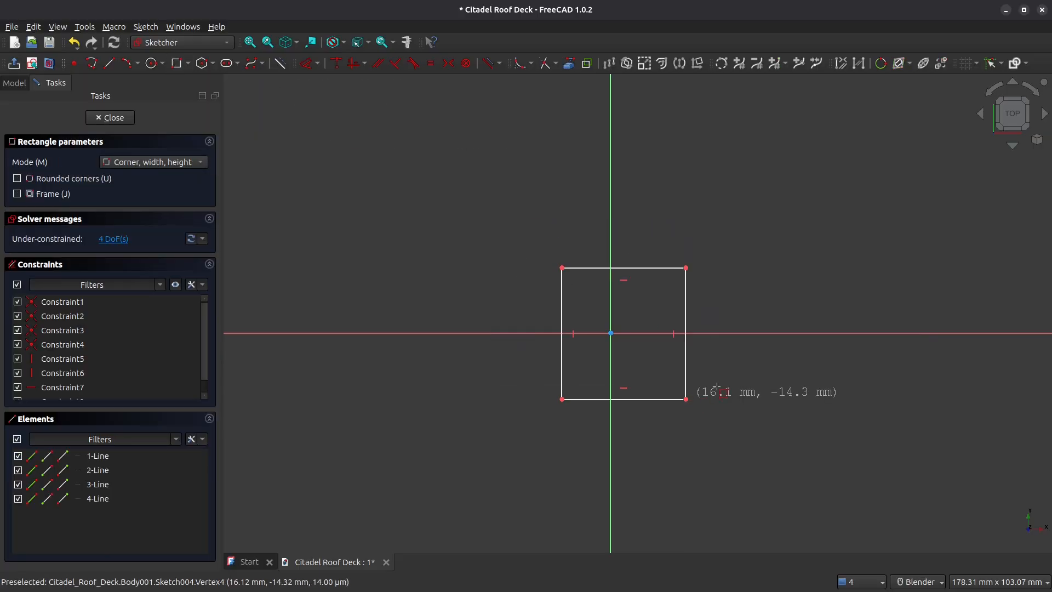
key(Escape)
click(562, 269)
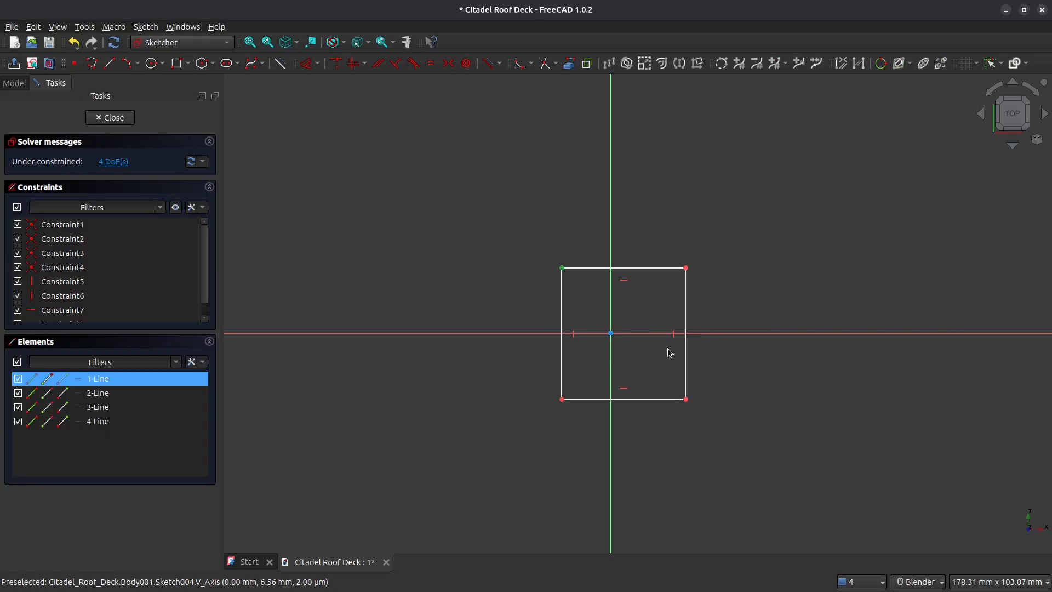
click(686, 399)
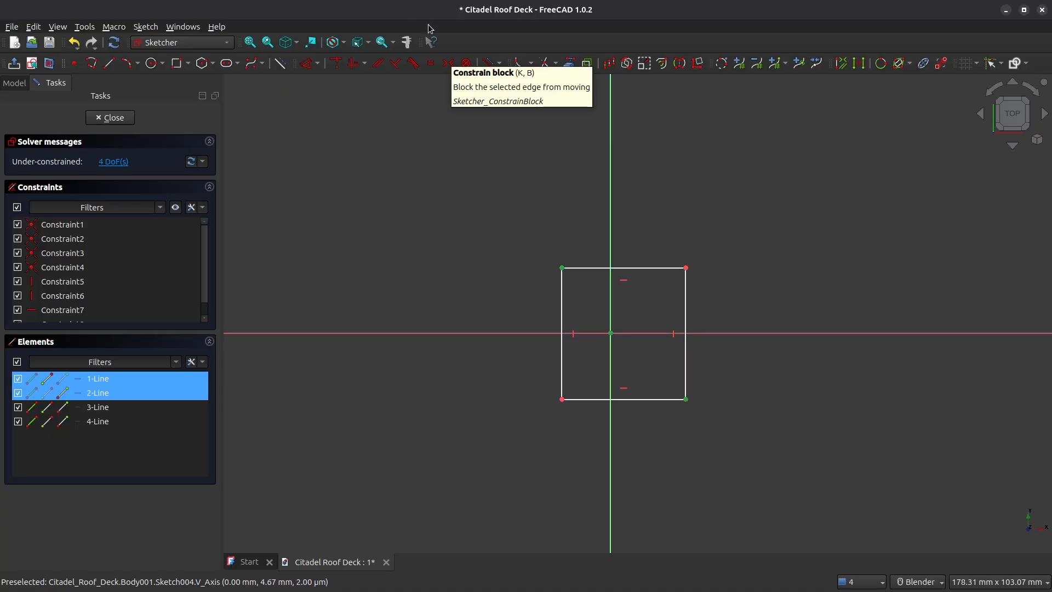
click(448, 63)
Dimension the rectangle to 22 mm wide and 23 mm high.
click(307, 63)
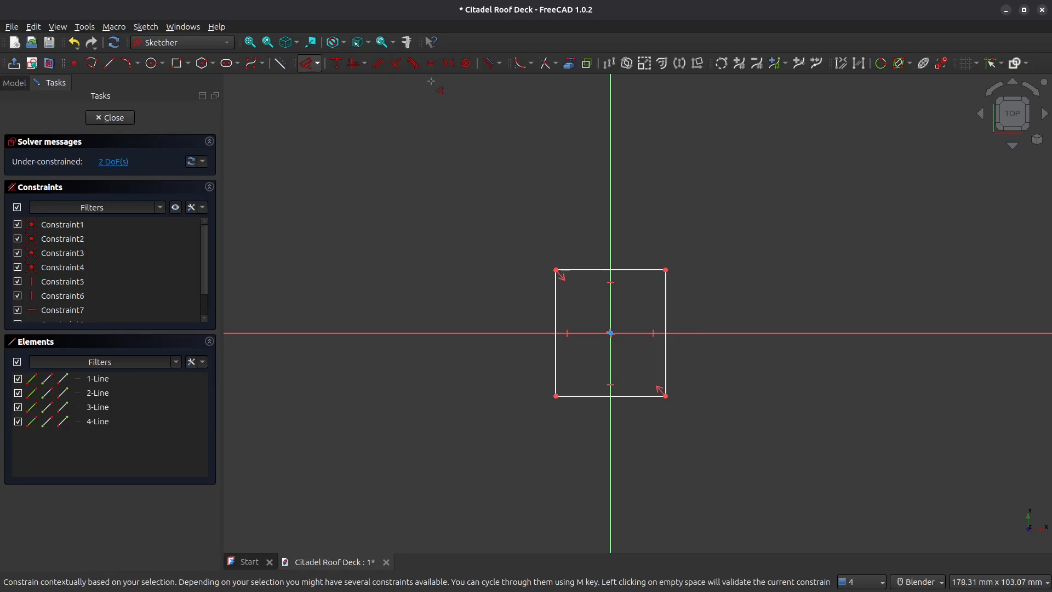
click(587, 270)
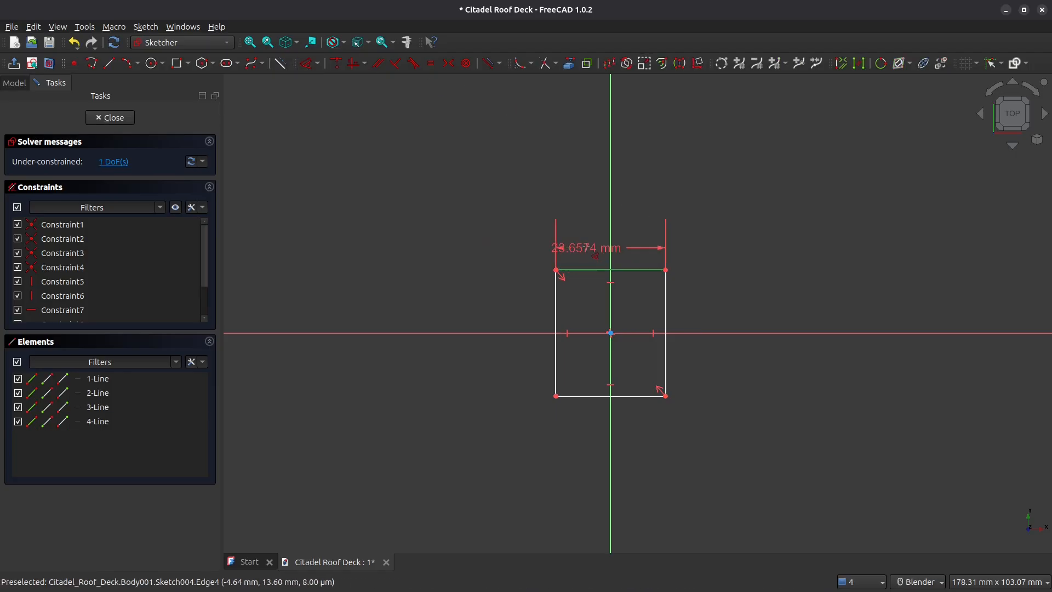
click(619, 248)
key(Return)
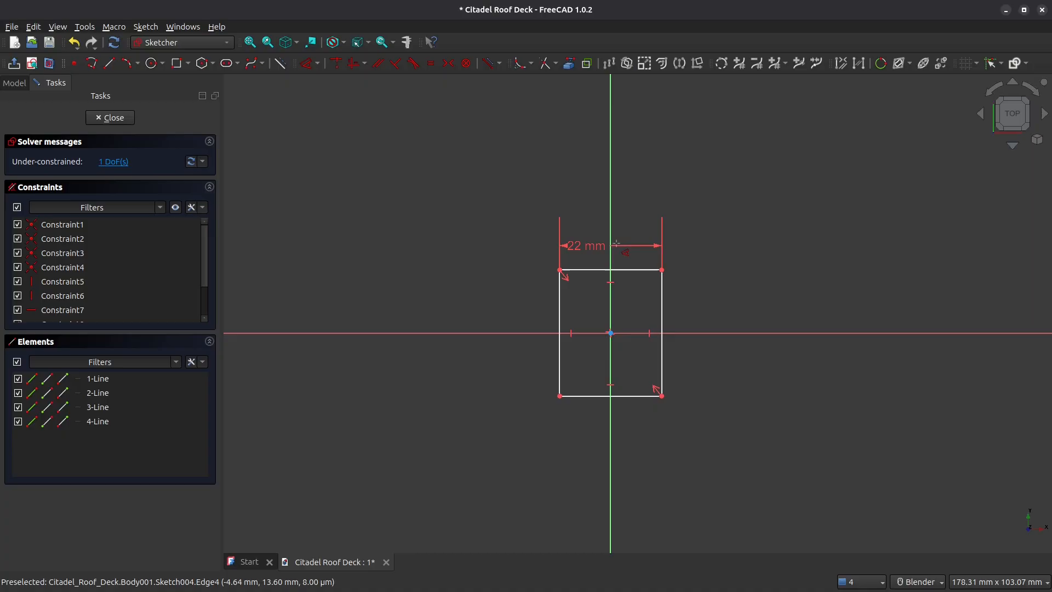
click(662, 302)
click(710, 315)
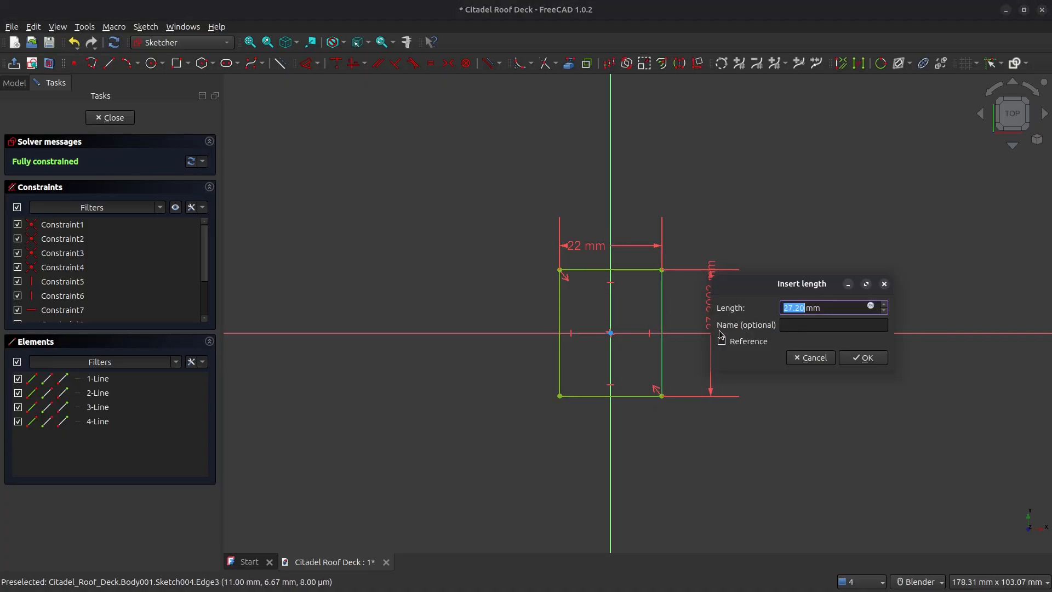
text(23)
key(Return)
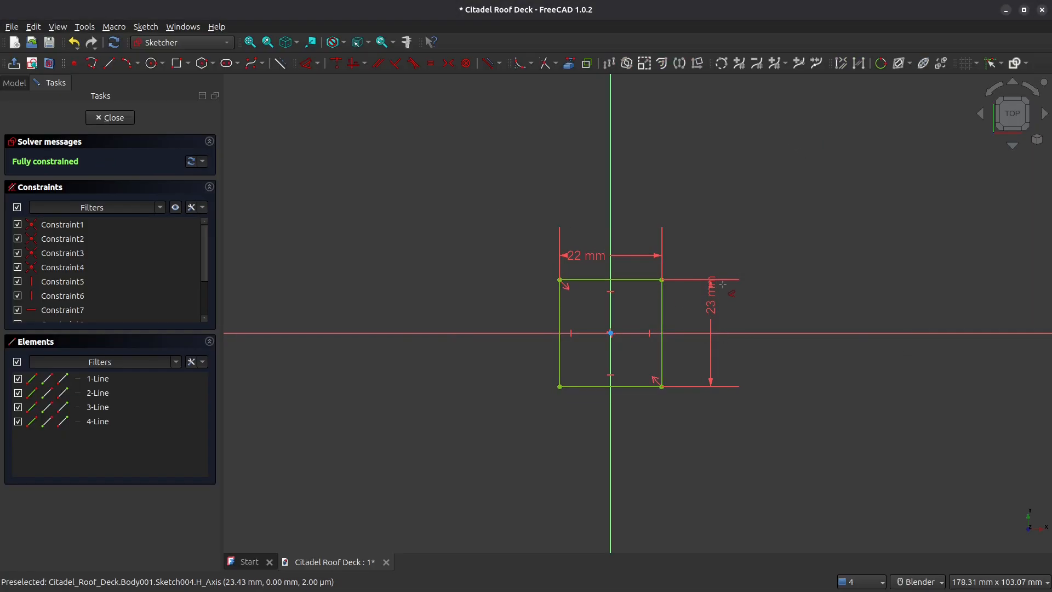
Close the rectangle sketch and pad it 2 mm.
scroll(730, 277, up, 3)
drag(696, 378, 677, 379)
click(110, 119)
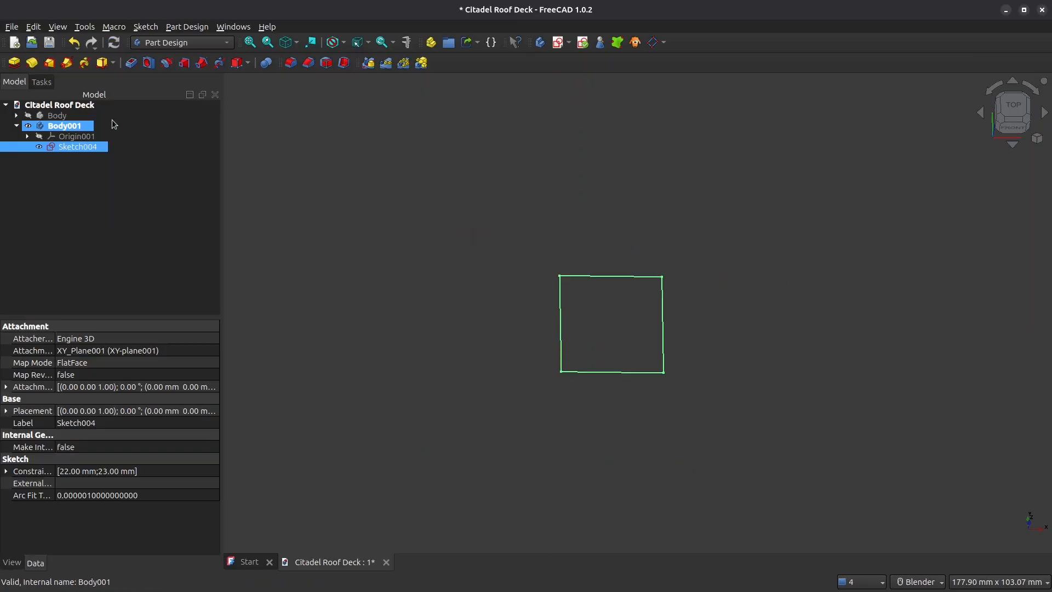
click(14, 63)
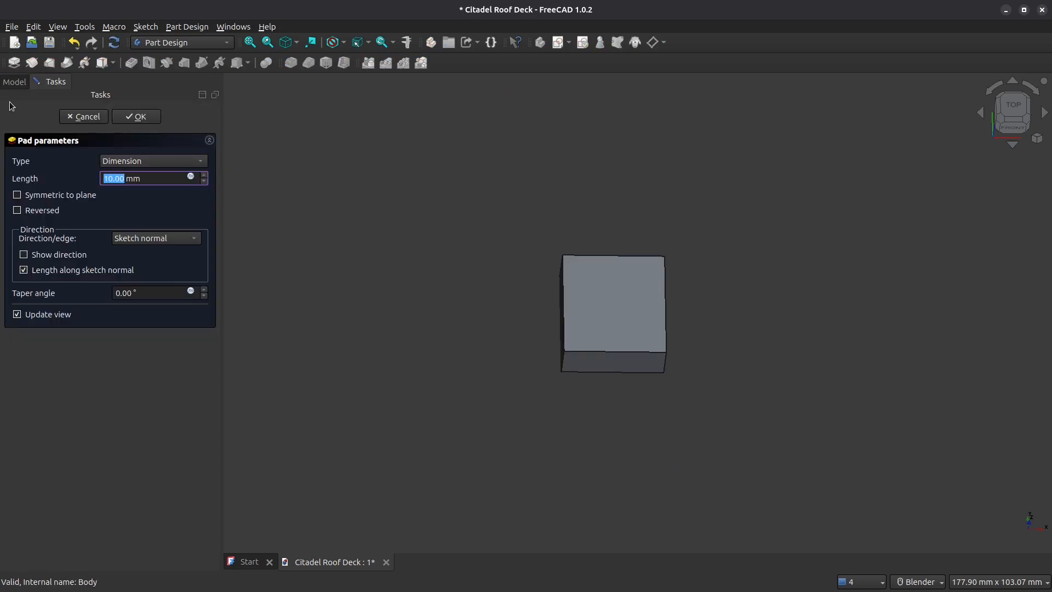
key(Return)
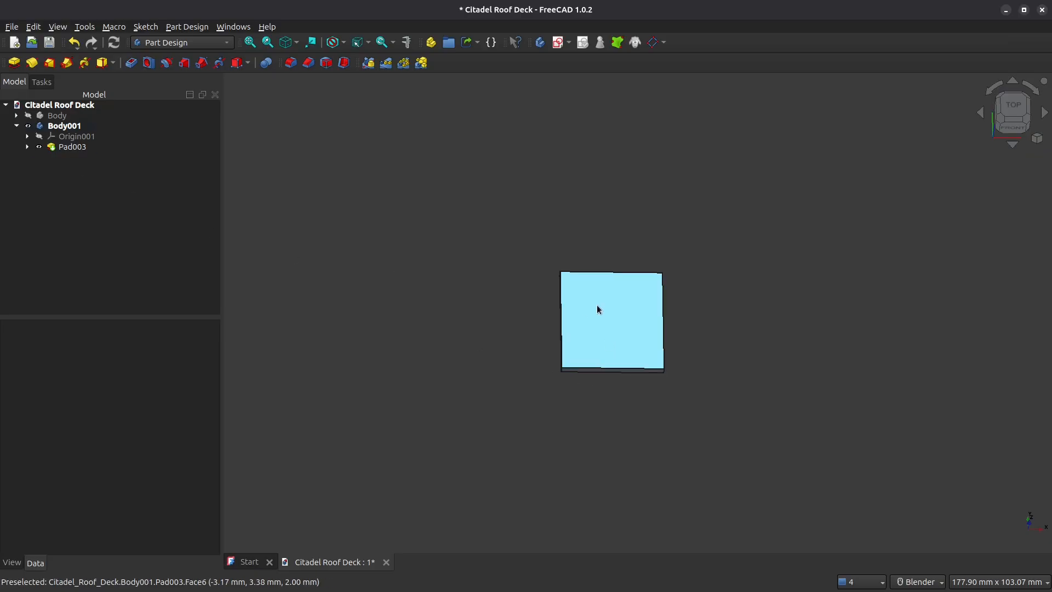
Start a sketch on the pad's top face and add the face's upper and lower edges as external geometry.
click(647, 342)
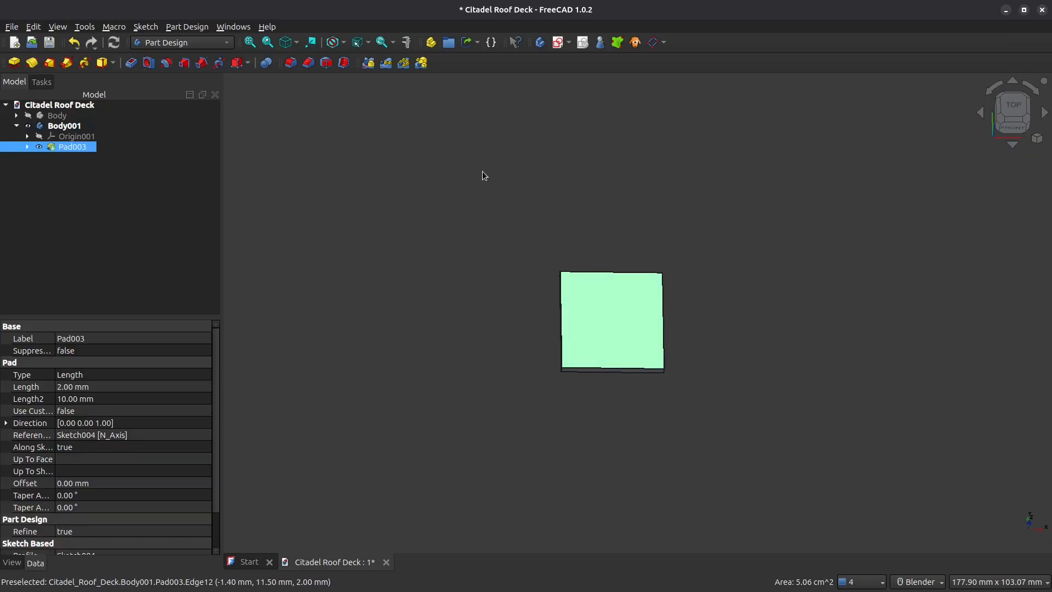
click(560, 43)
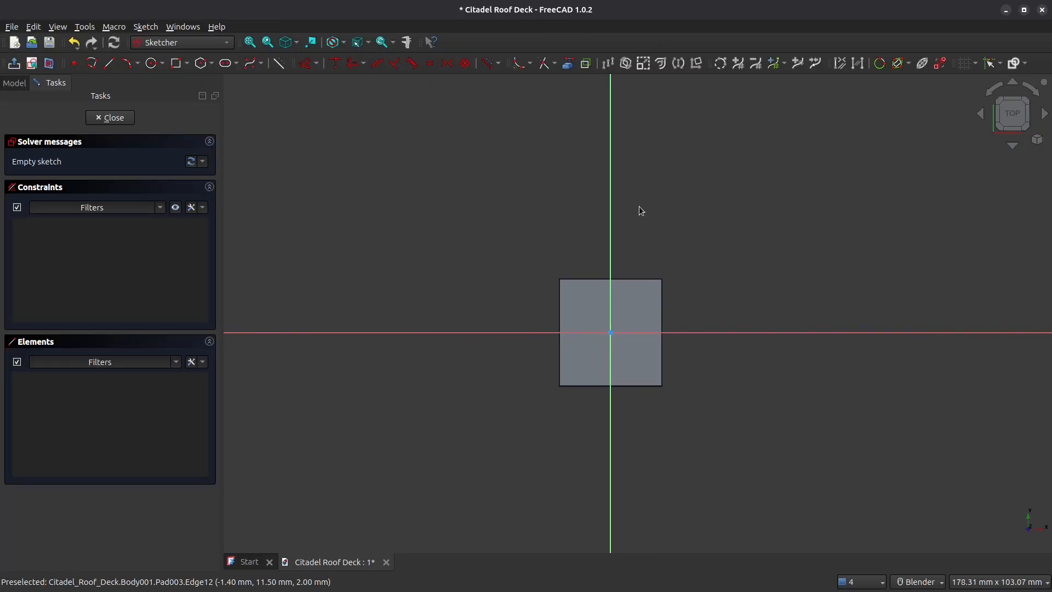
scroll(599, 343, up, 5)
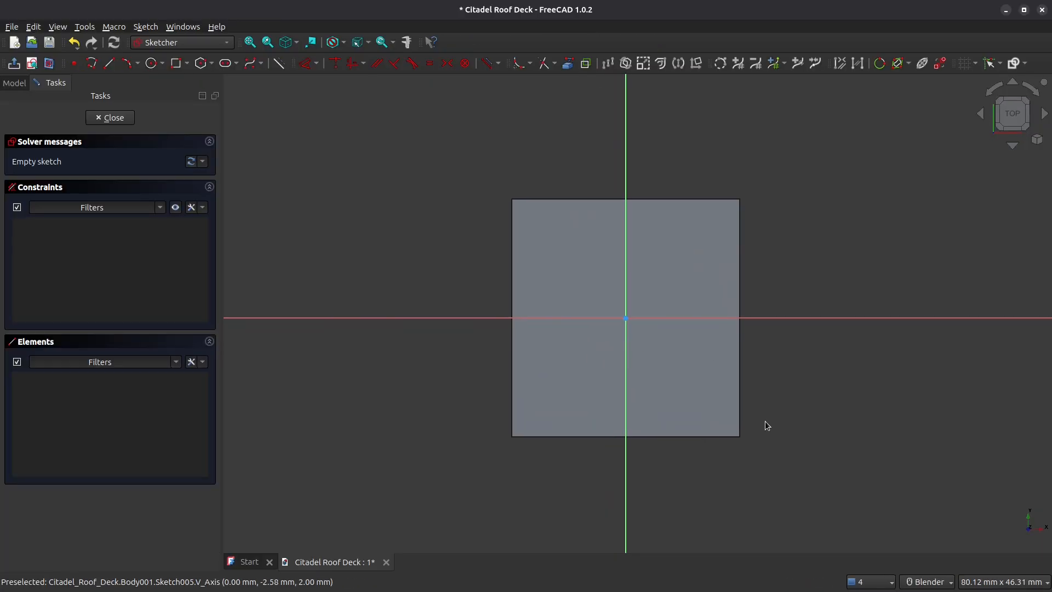
click(568, 63)
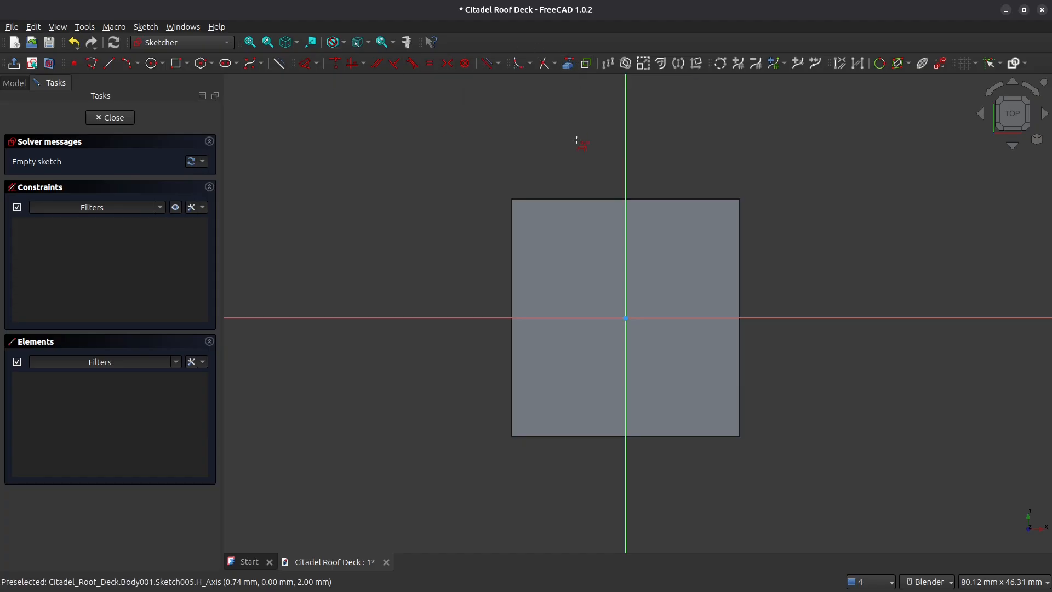
click(578, 200)
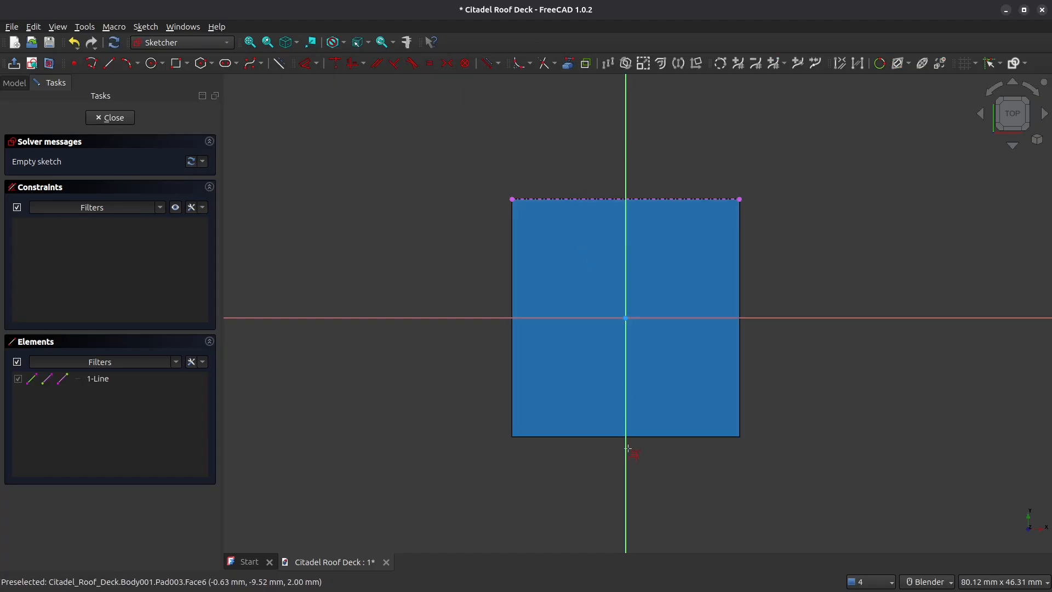
click(585, 443)
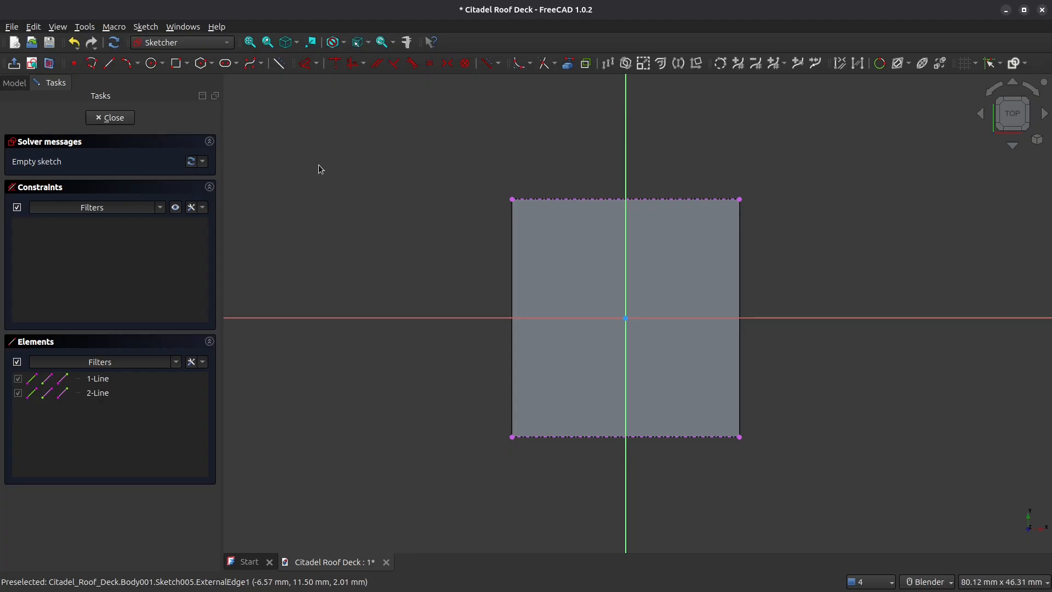
Draw a rectangle matching the pad's outline, snapped to the upper-left and lower-right corners of the external edges.
click(176, 63)
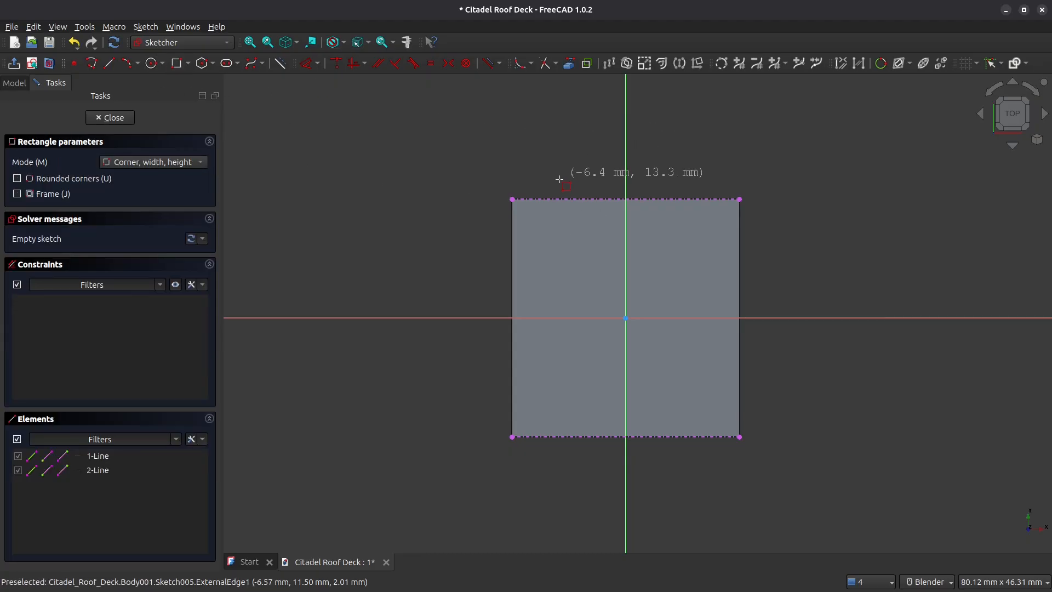
click(512, 199)
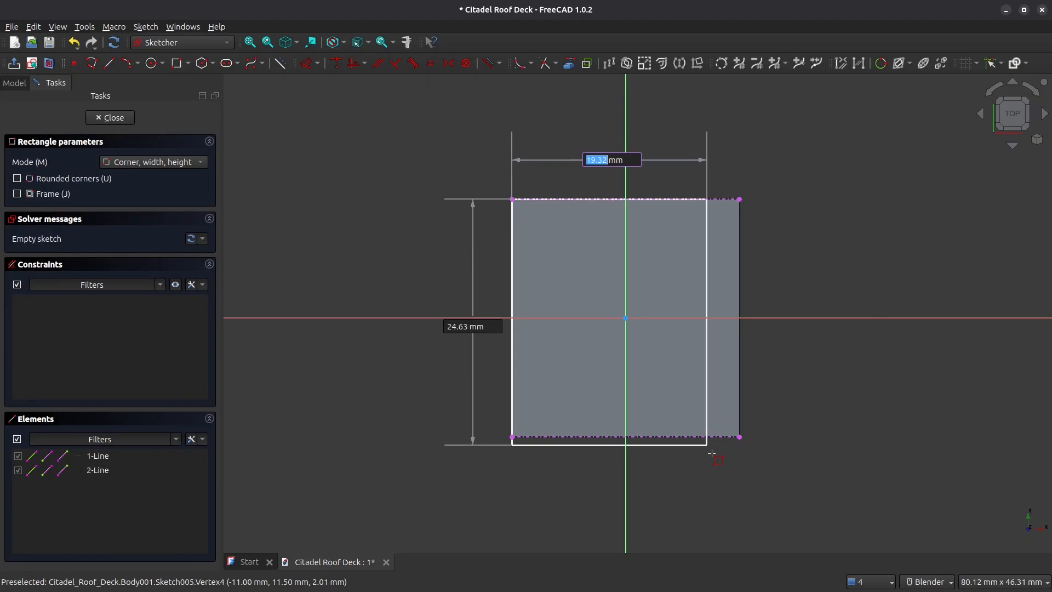
click(740, 437)
key(Escape)
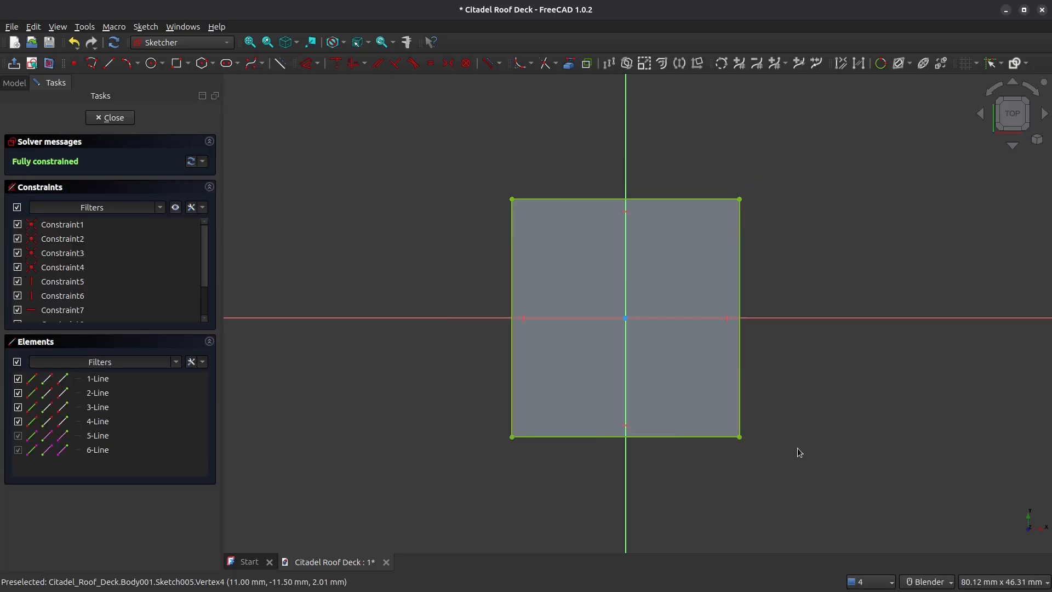
Draw an inner rectangle about 19 × 19 mm and constrain its opposite corners symmetric about the origin.
click(180, 62)
click(531, 223)
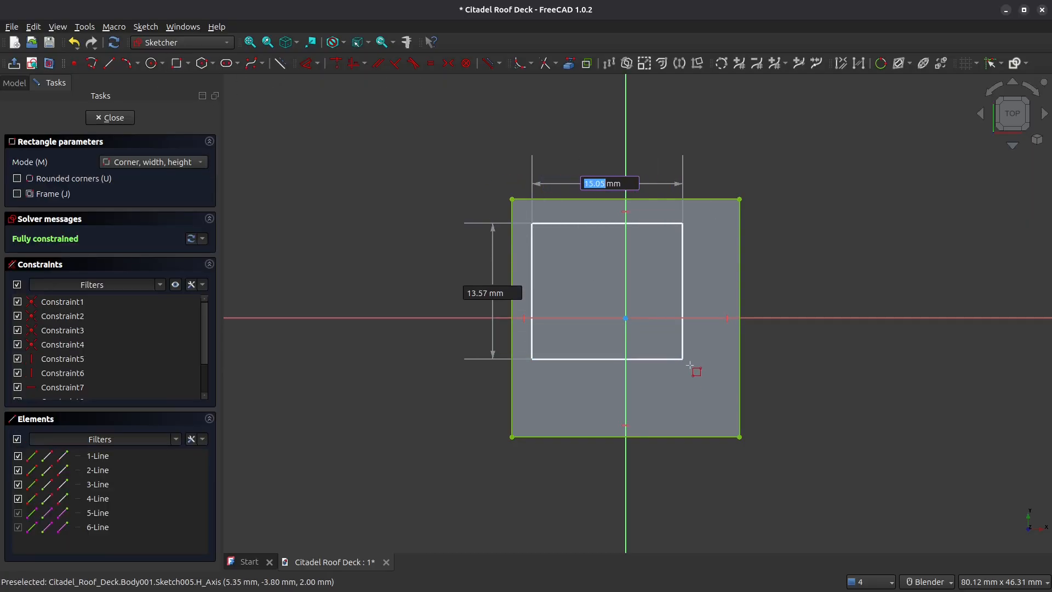
click(724, 416)
key(Escape)
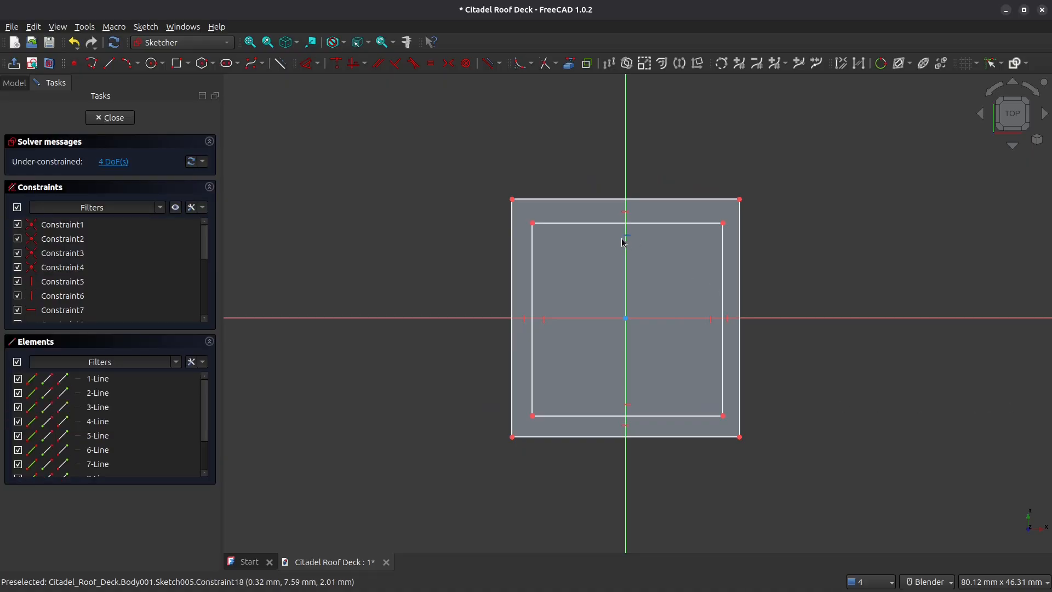
click(533, 224)
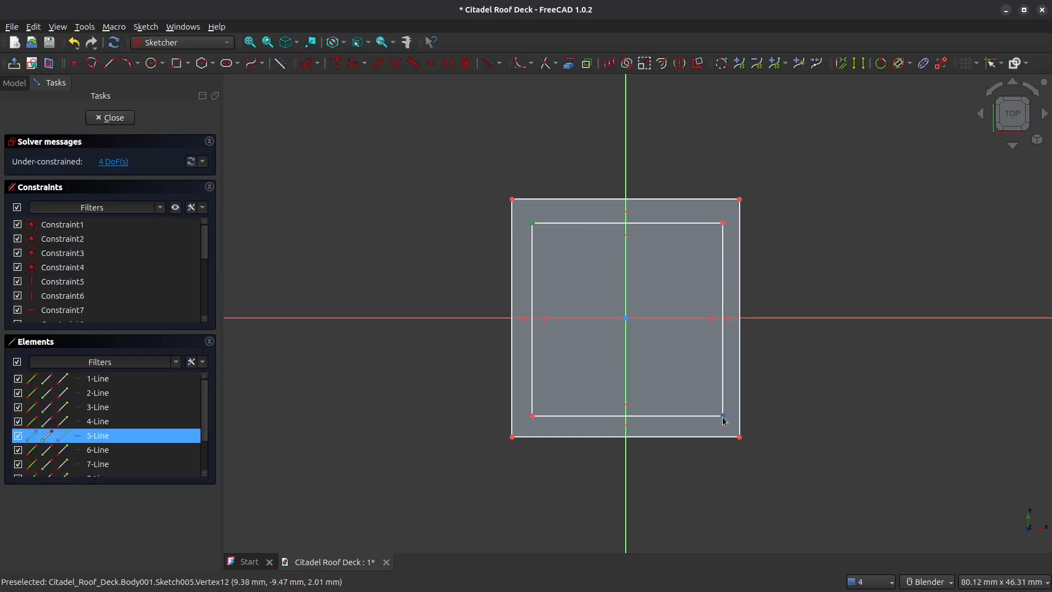
click(724, 416)
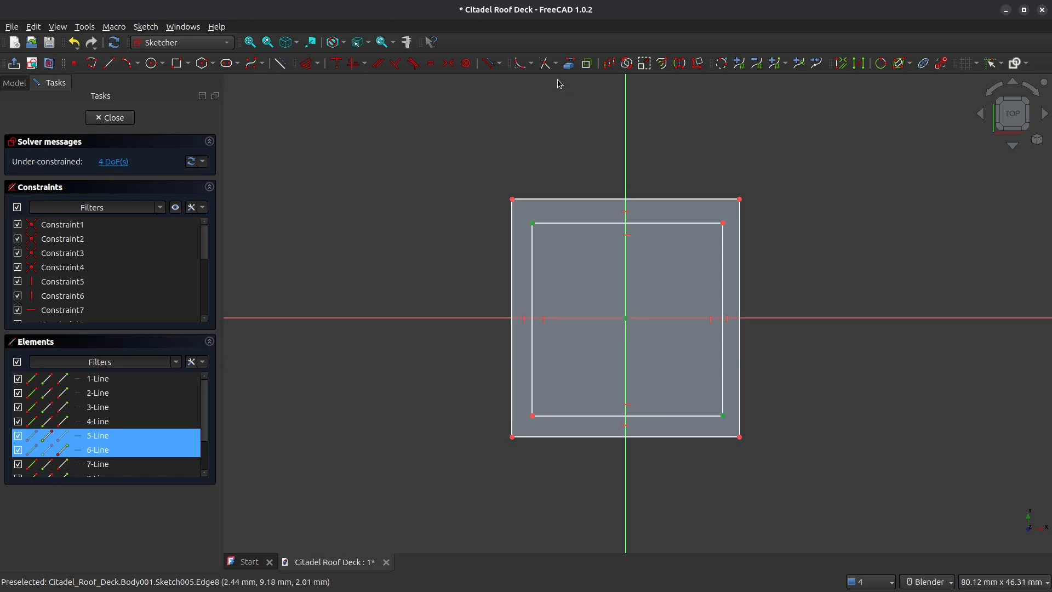
click(546, 63)
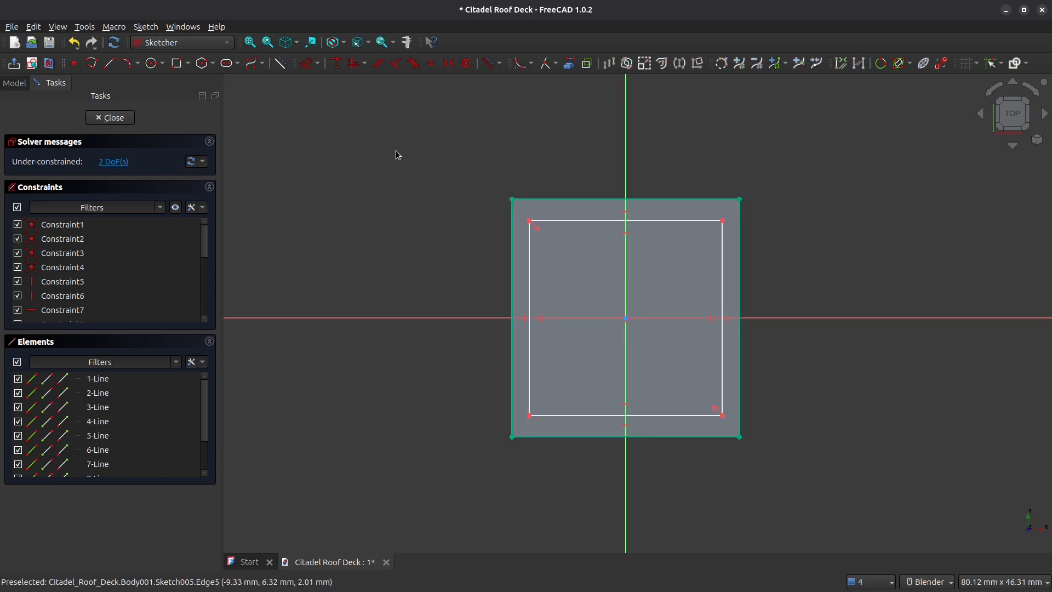
Dimension the inner rectangle to 17.8 mm wide and 18.8 mm high.
click(306, 63)
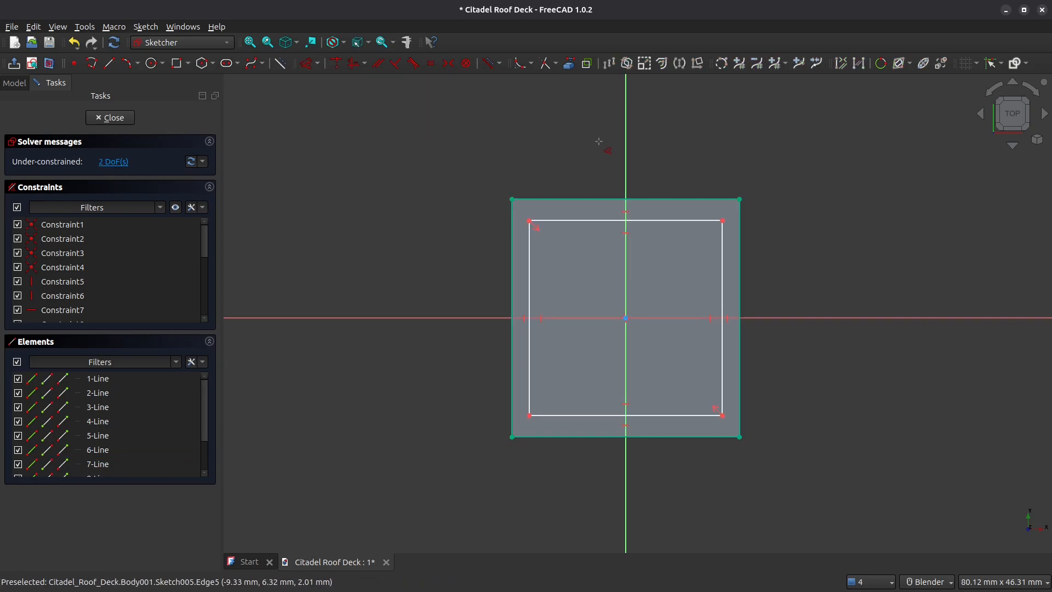
click(599, 221)
click(597, 250)
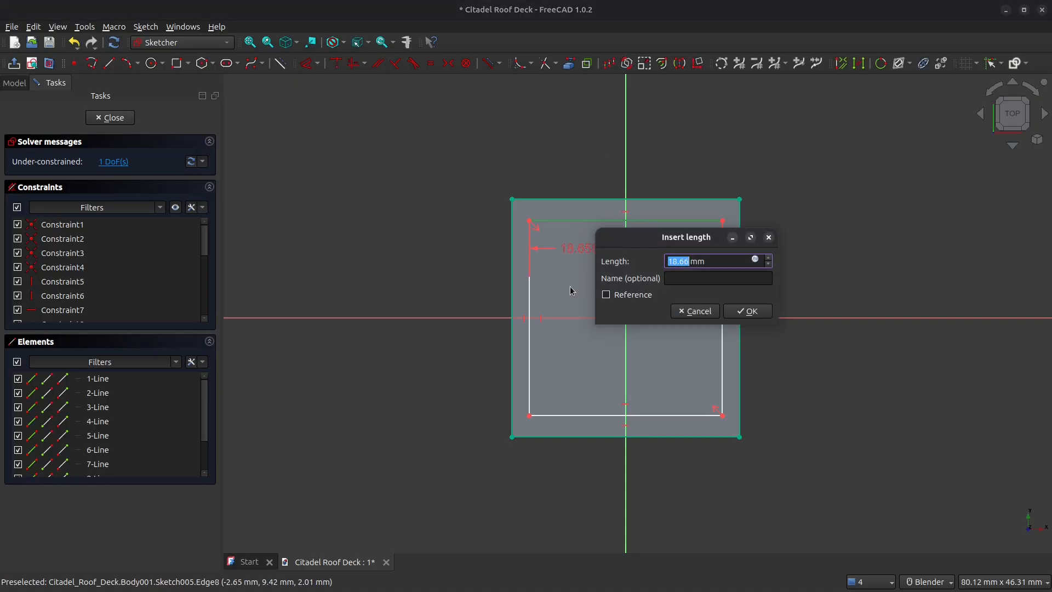
text(17.8)
key(Return)
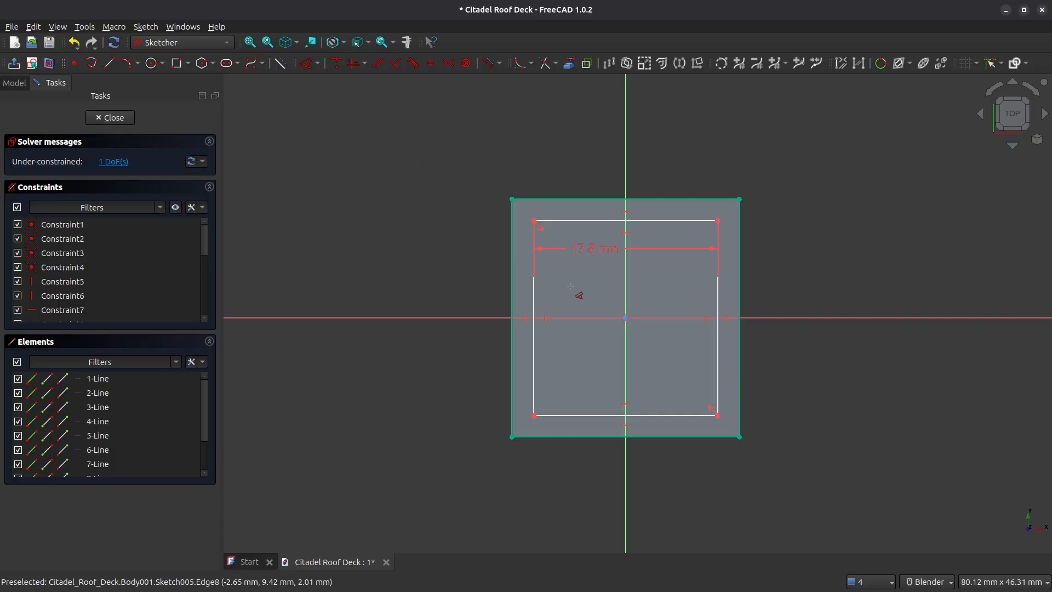
click(718, 304)
click(685, 307)
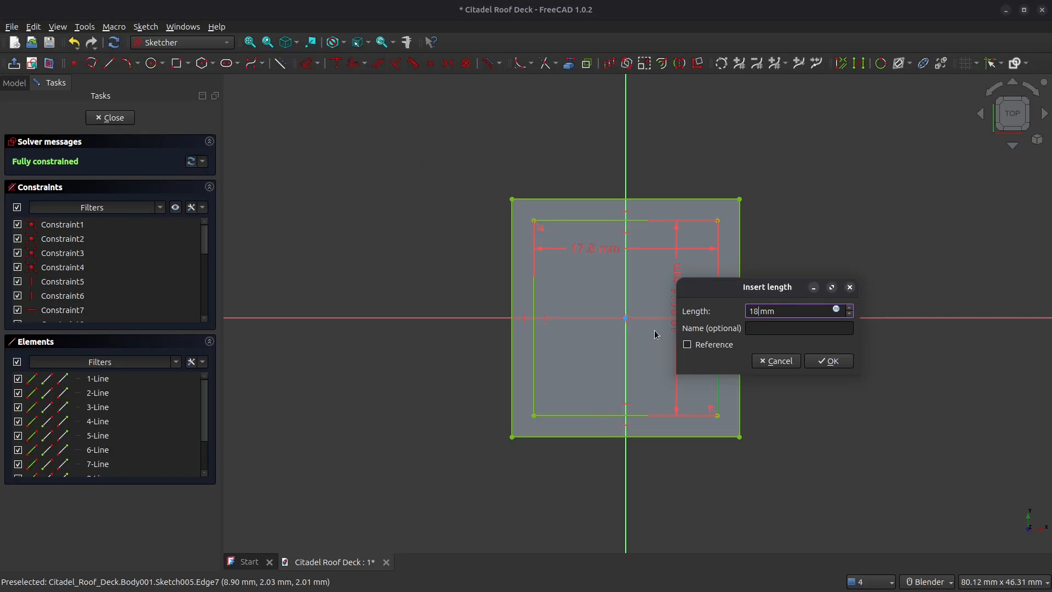
key(Return)
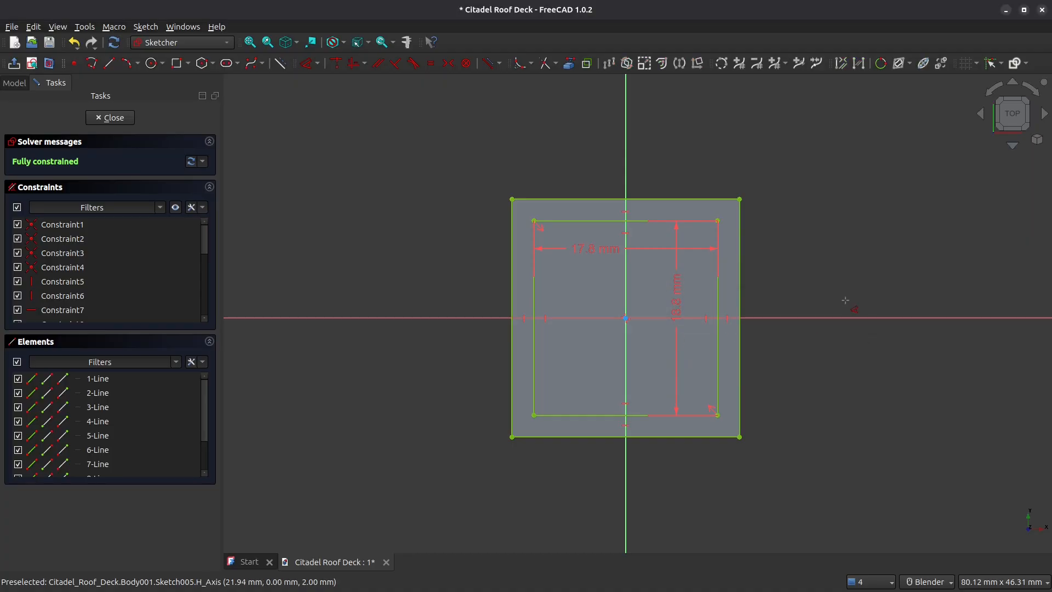
Close the sketch and pad the frame profile 5 mm.
click(110, 118)
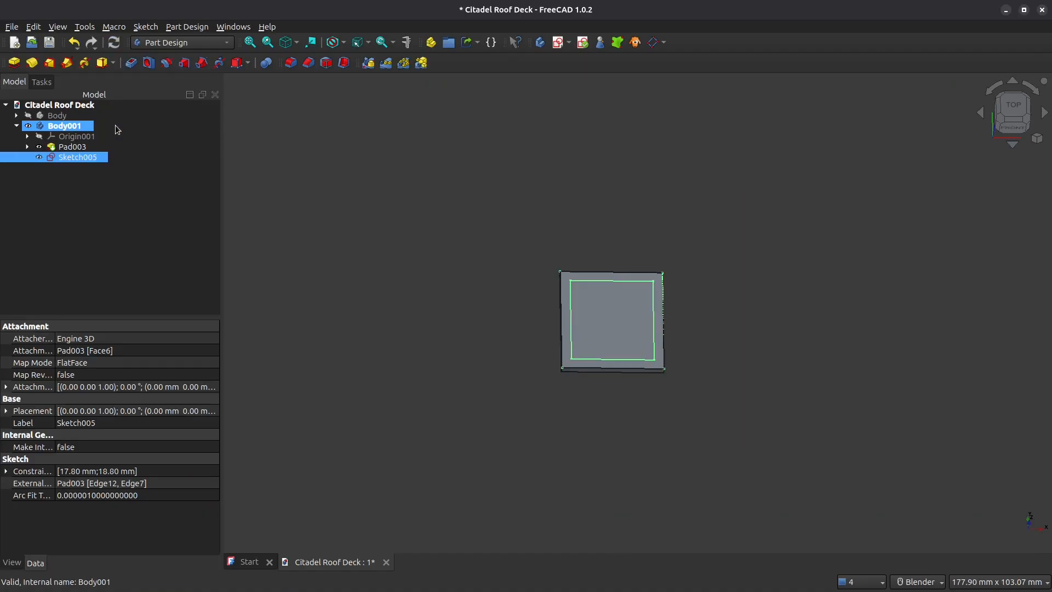
click(13, 62)
key(Return)
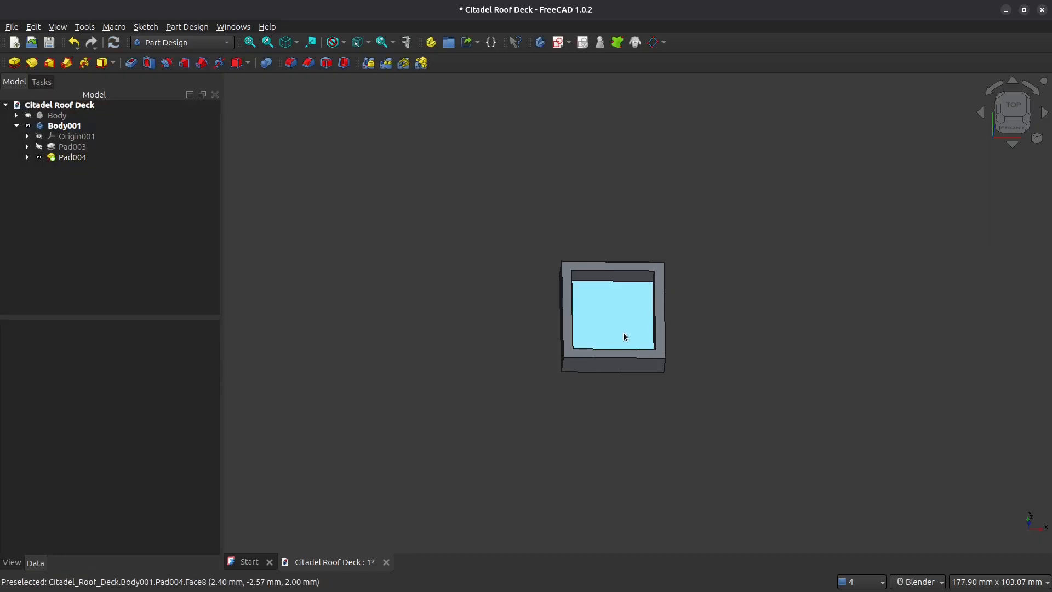
Start a new sketch on the recessed floor face inside the frame.
key(2)
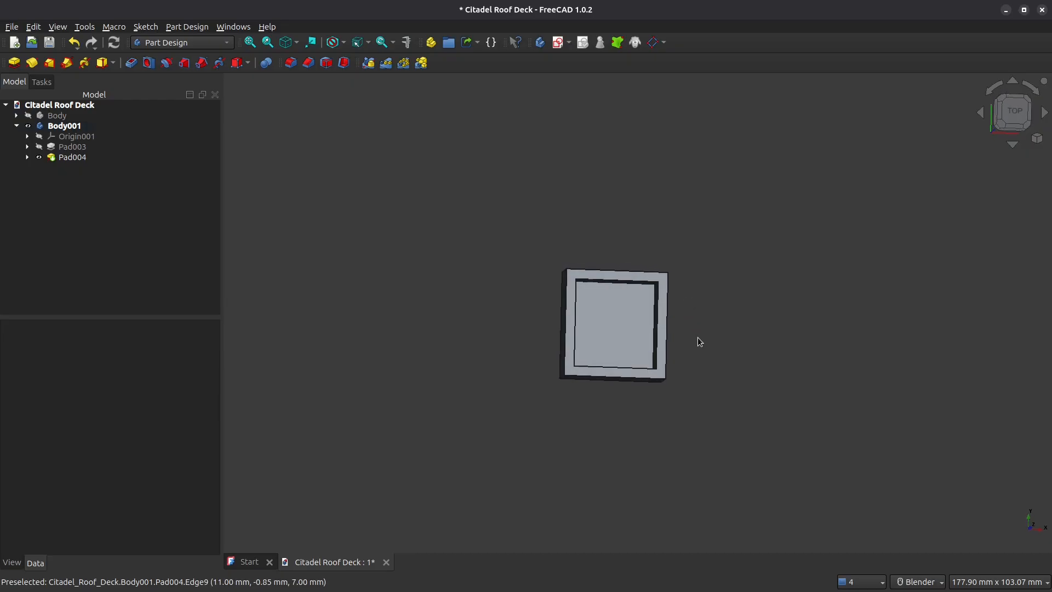
scroll(644, 343, up, 4)
middle_drag(584, 368, 548, 376)
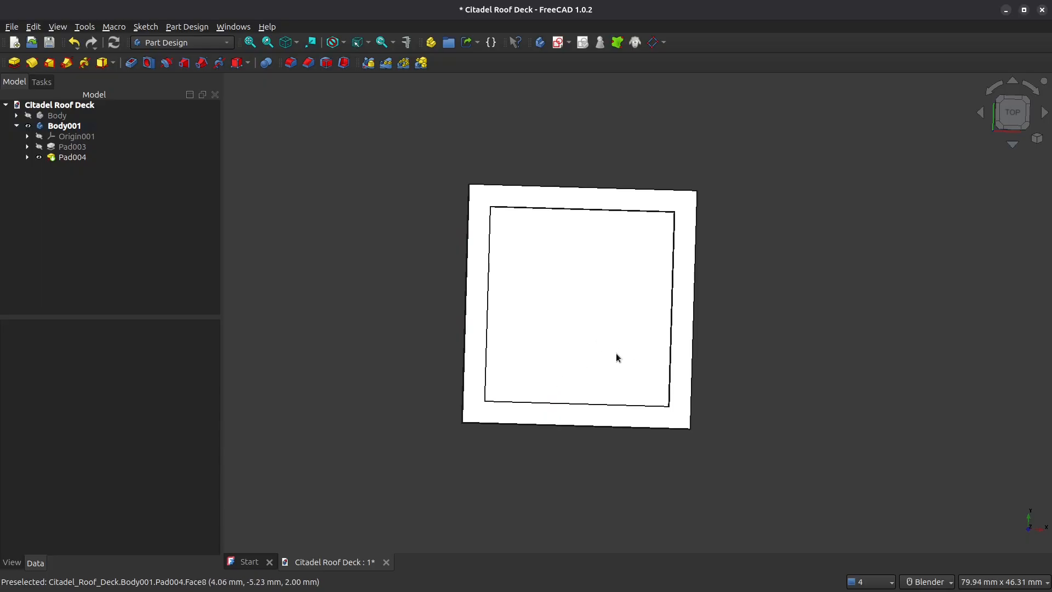
middle_drag(778, 271, 594, 269)
click(627, 281)
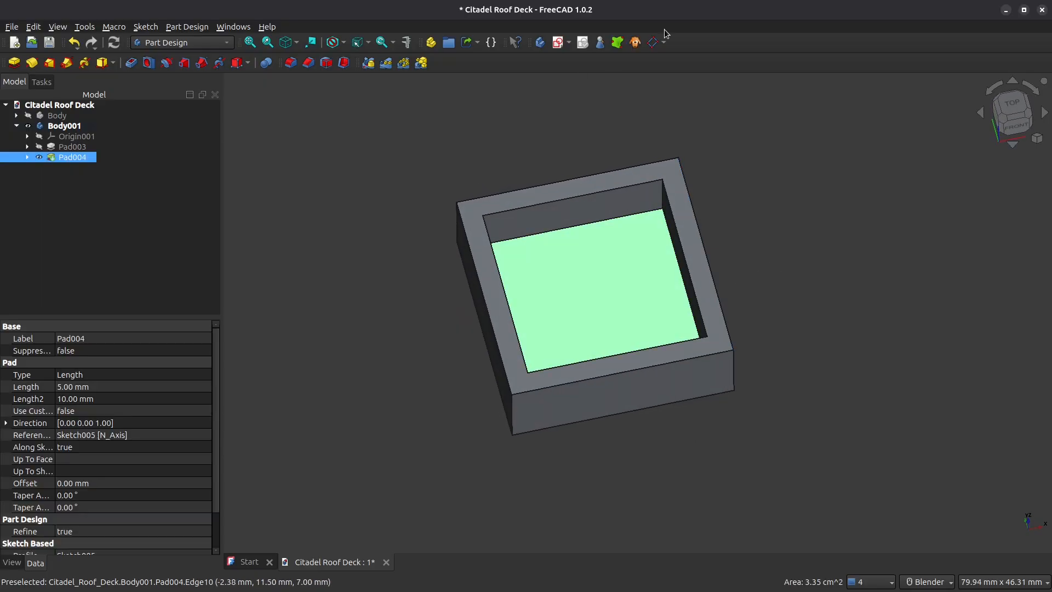
click(558, 44)
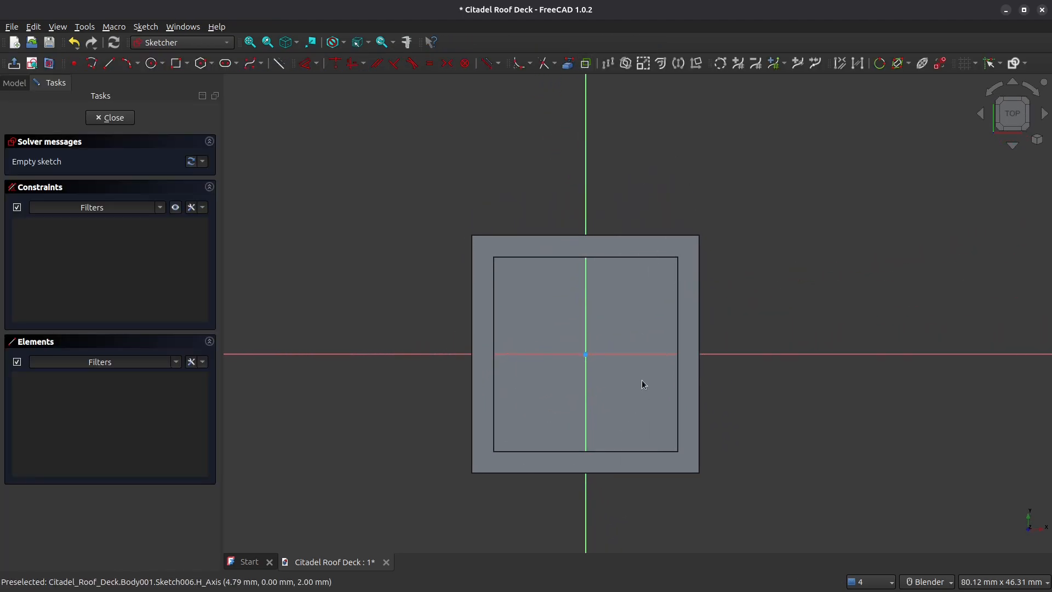
Draw a rectangle about 10 × 3.7 mm in the lower-right area of the recessed floor.
click(175, 67)
click(542, 402)
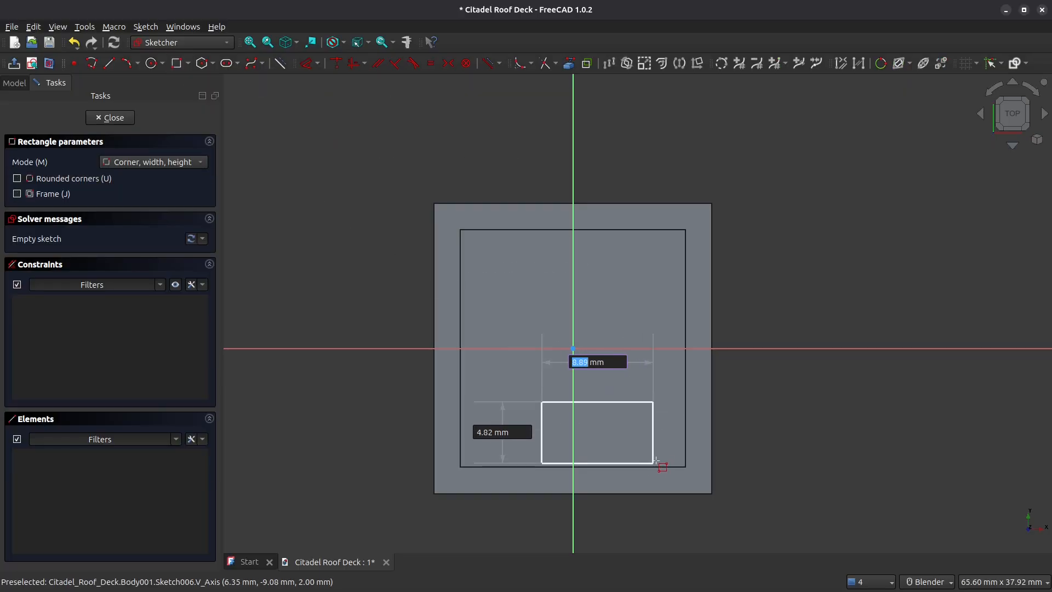
click(668, 448)
right_click(790, 441)
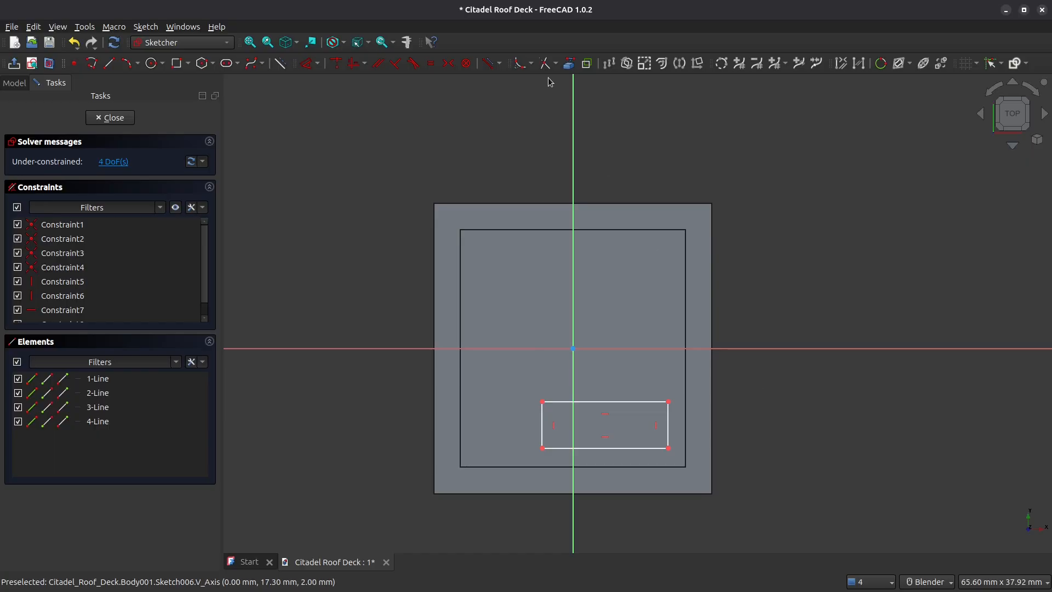
Add the body's lower outer edge to the sketch as external geometry.
click(566, 69)
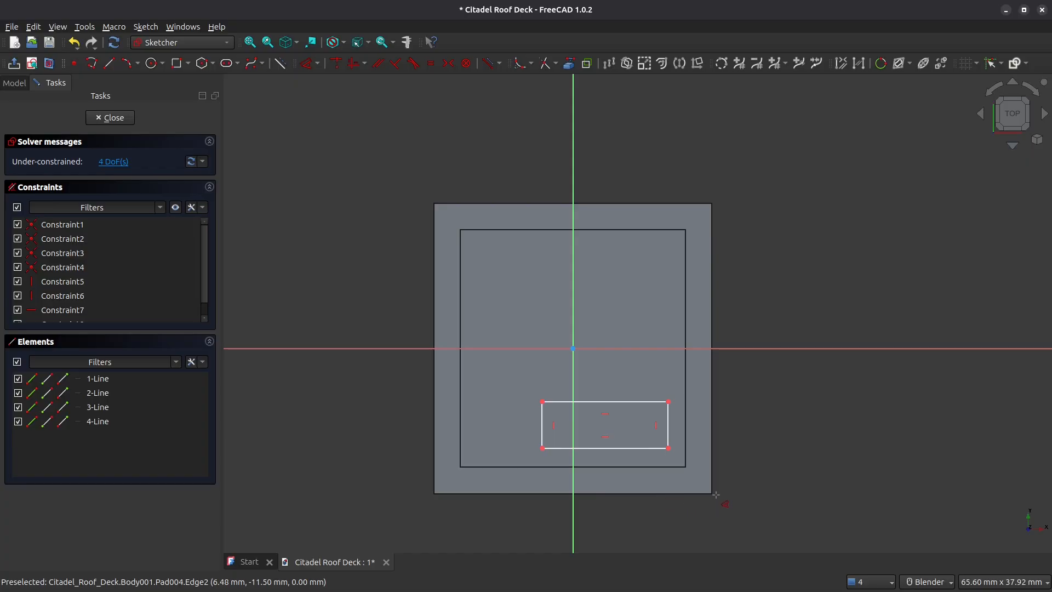
click(555, 64)
click(569, 63)
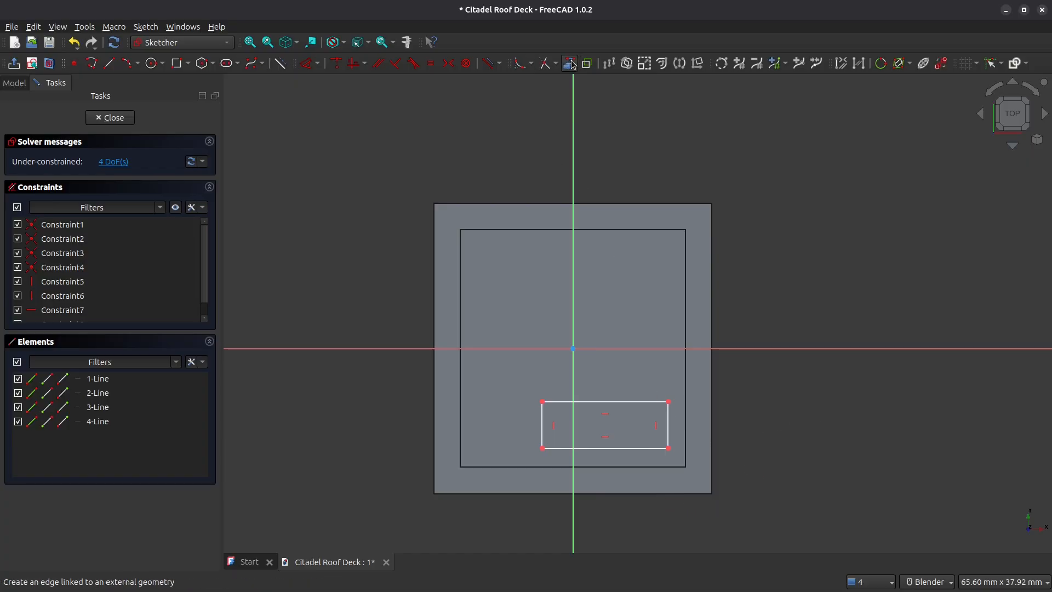
click(664, 494)
scroll(789, 433, up, 2)
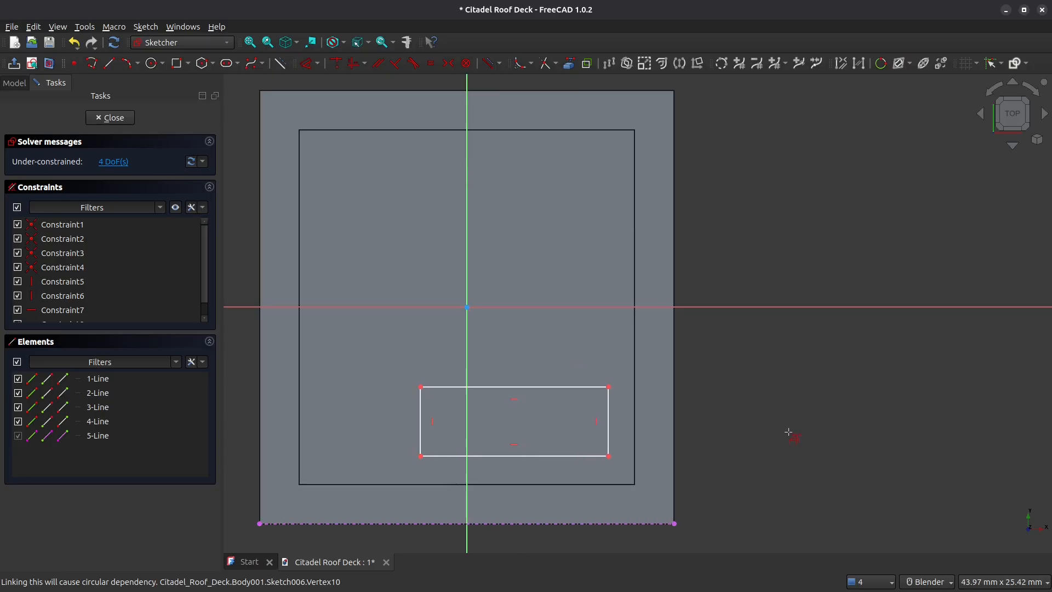
Set the vertical distance between the rectangle's lower-right corner and the external edge's right endpoint to 4.2 mm.
click(610, 456)
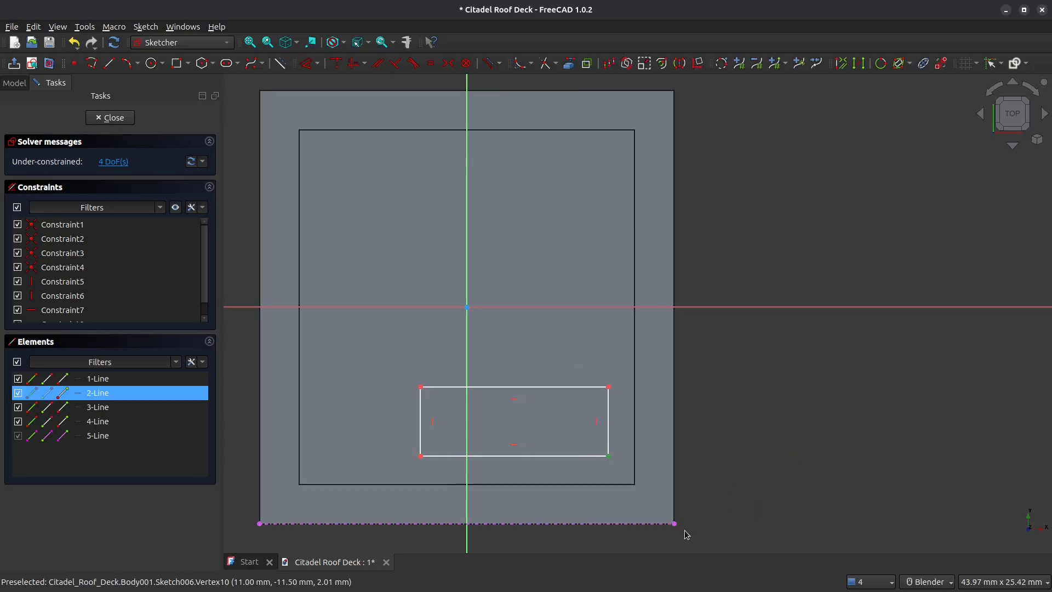
click(675, 524)
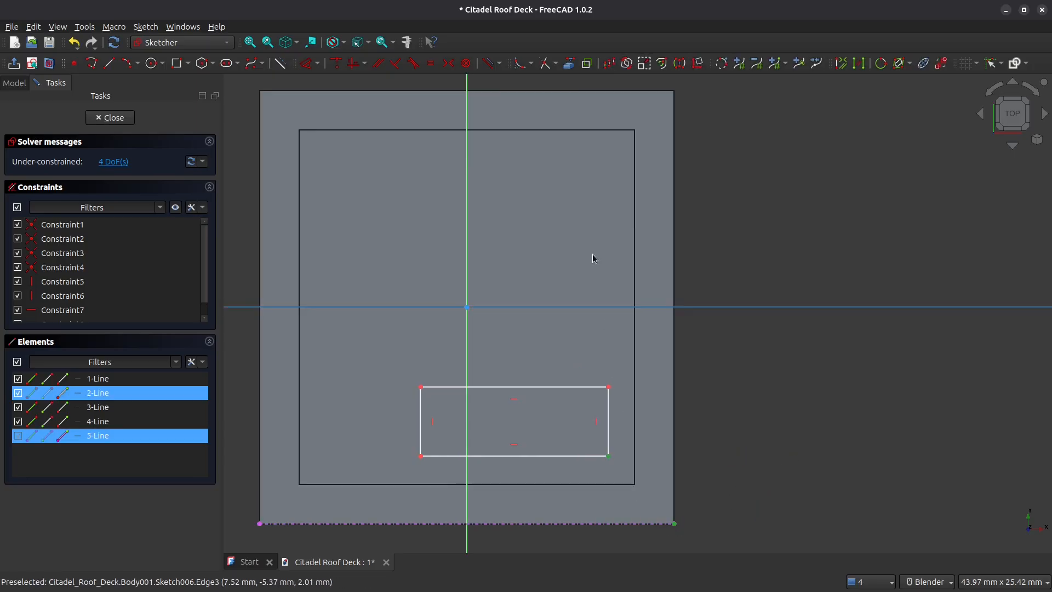
click(308, 63)
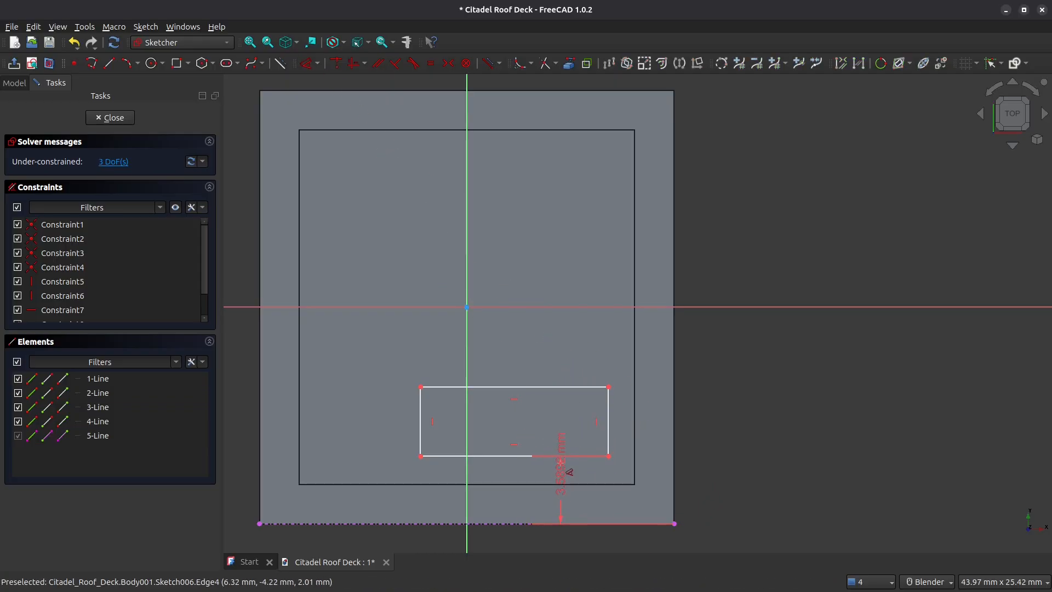
click(570, 496)
text(4.2)
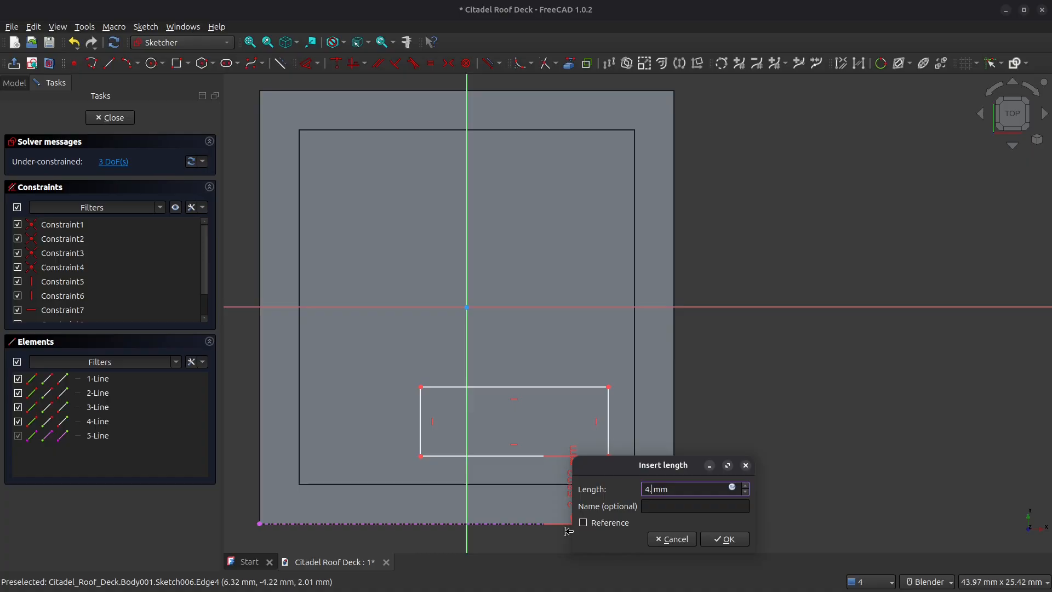
key(Return)
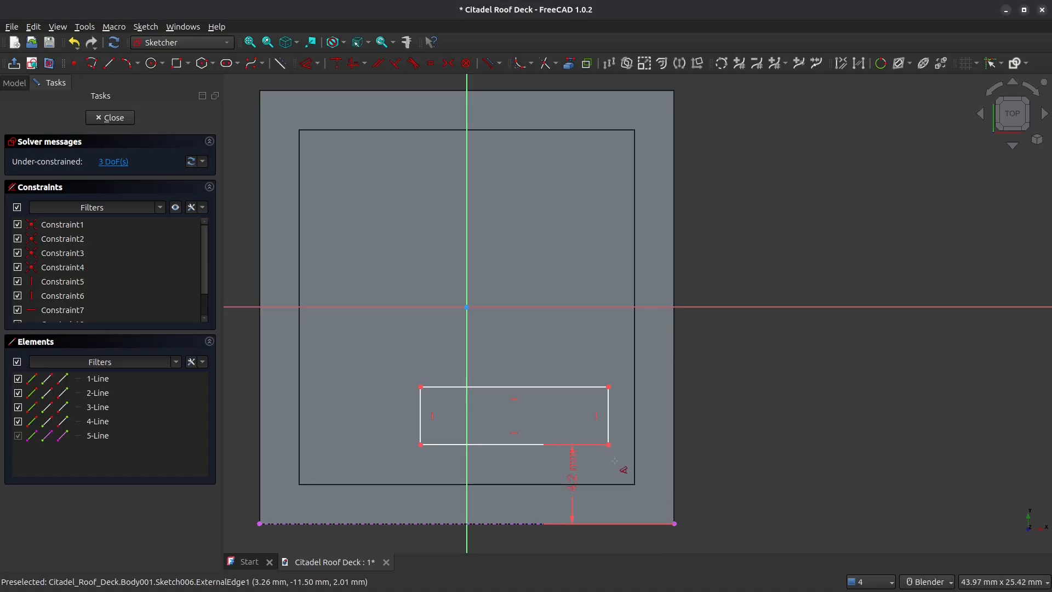
Set the horizontal distance between the rectangle's lower-right corner and the external edge's right endpoint to 4.2 mm.
key(Escape)
click(675, 524)
click(609, 446)
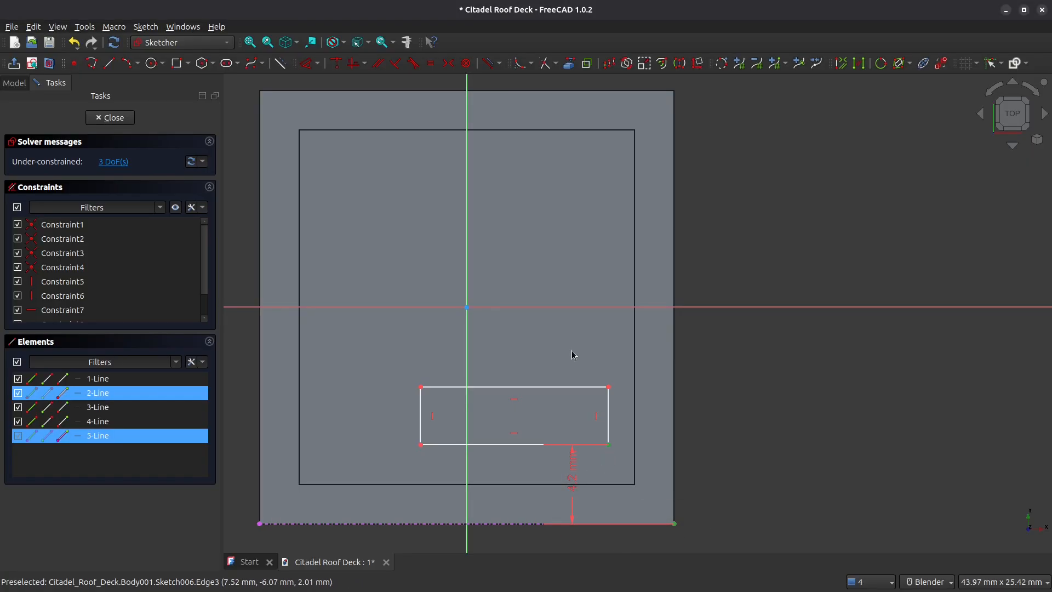
click(310, 63)
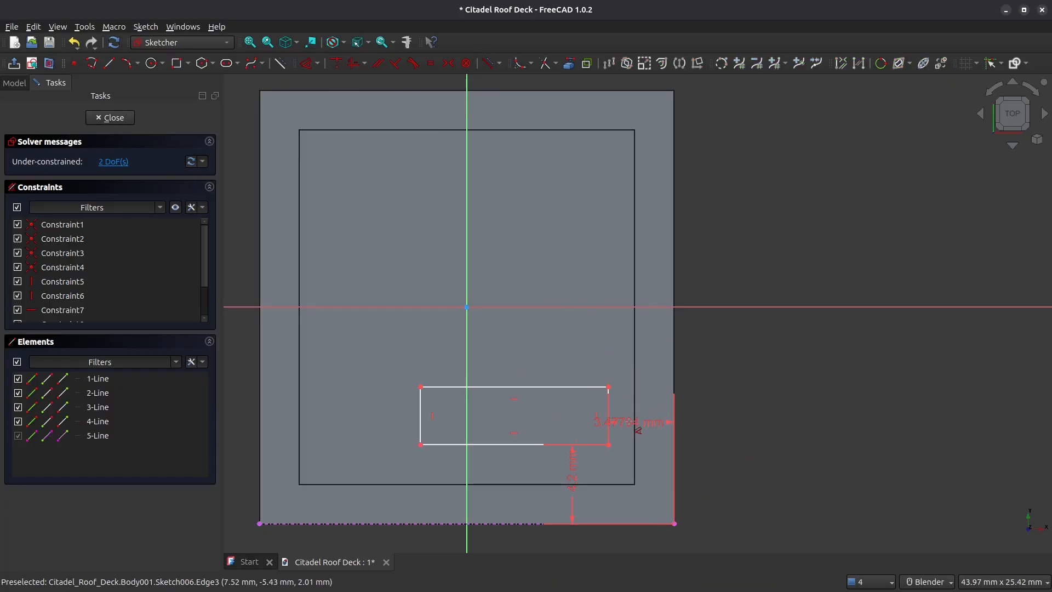
click(631, 423)
text(54)
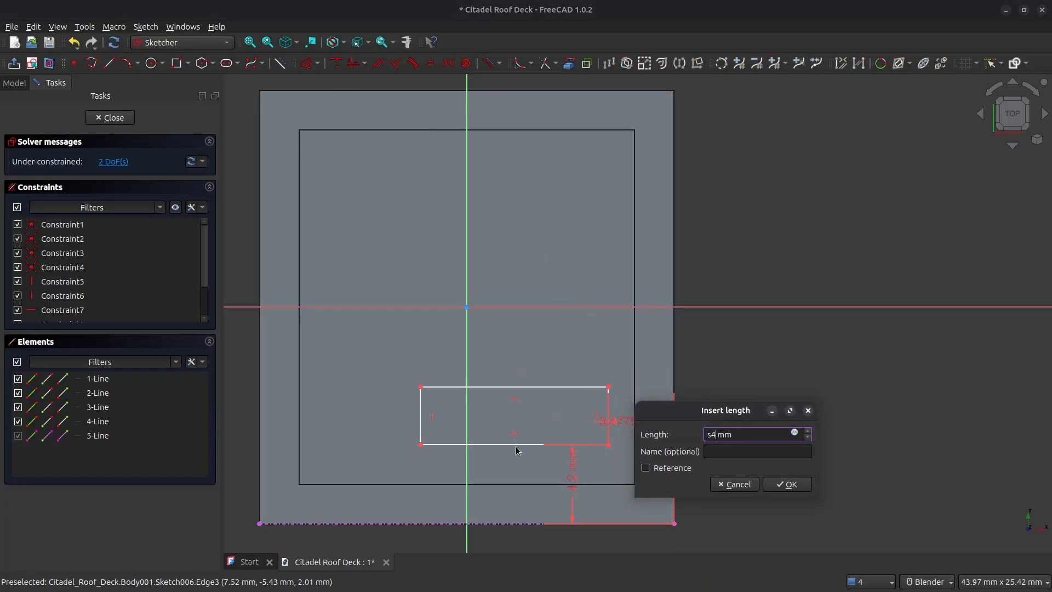
key(BackSpace)
key(BackSpace)
text(4.2)
key(Return)
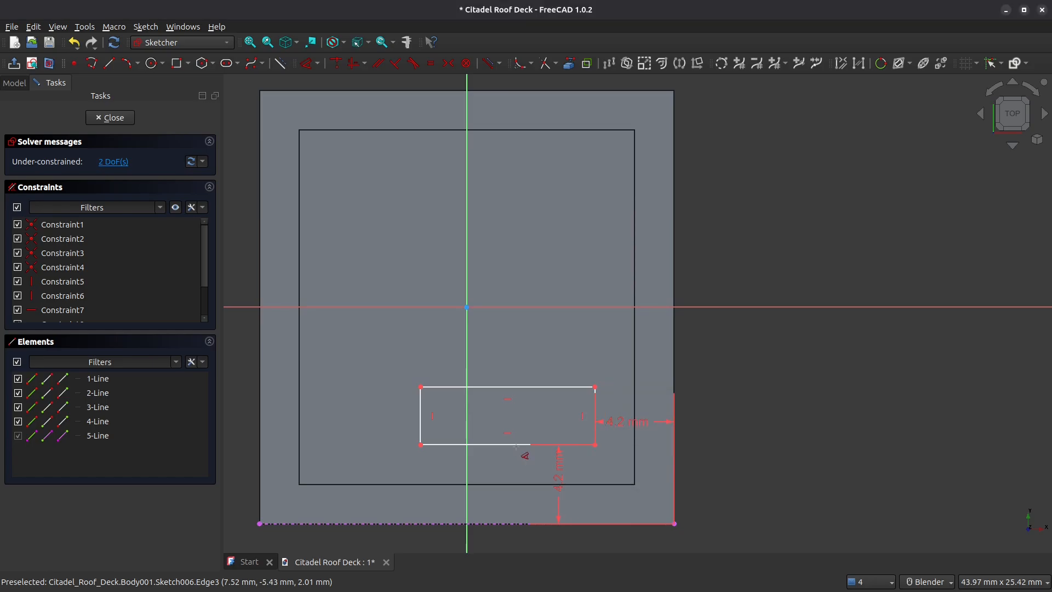
Dimension the small rectangle's width to 10 mm.
click(518, 388)
click(534, 361)
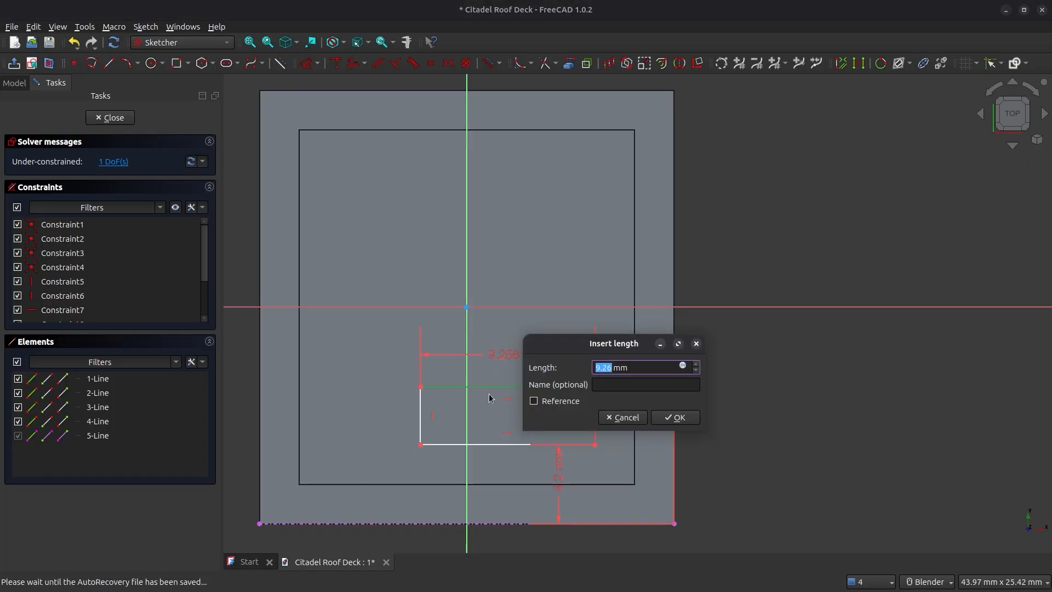
text(10)
key(Return)
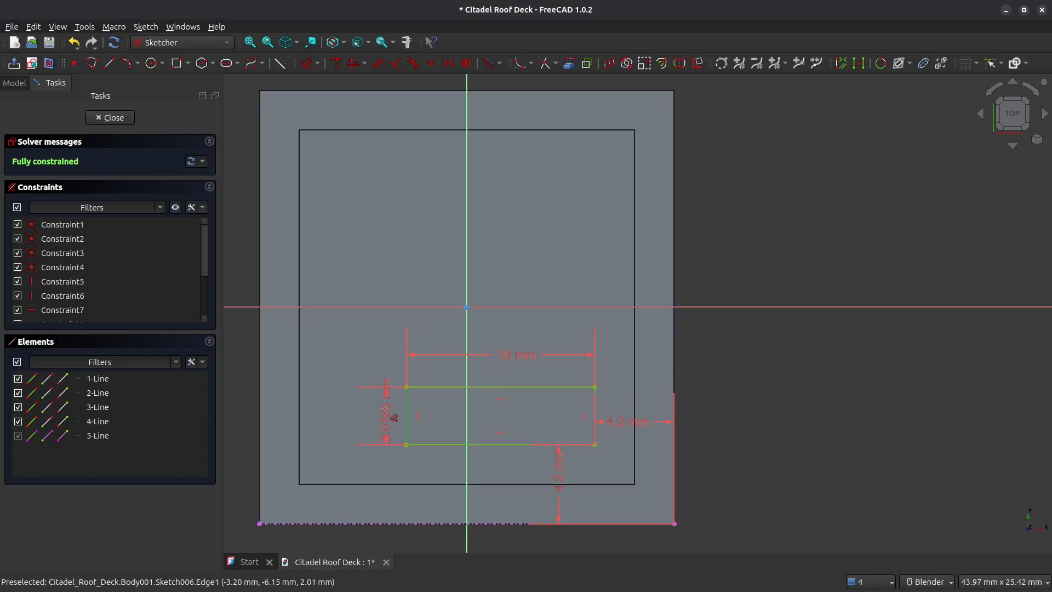
Dimension the small rectangle's height to 4 mm and finish the sketch.
click(395, 418)
text(4)
key(Return)
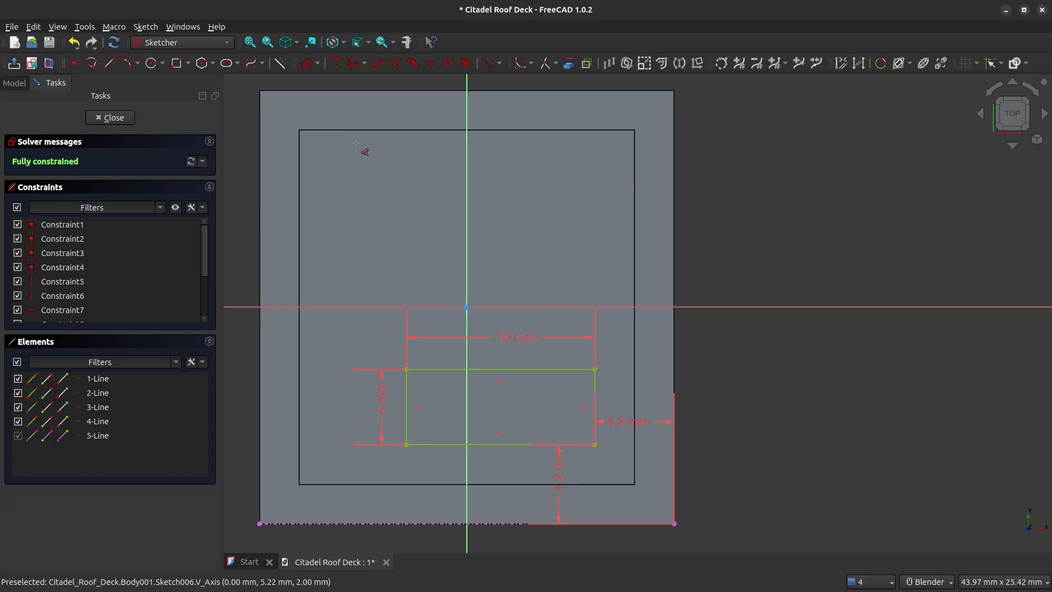
click(130, 118)
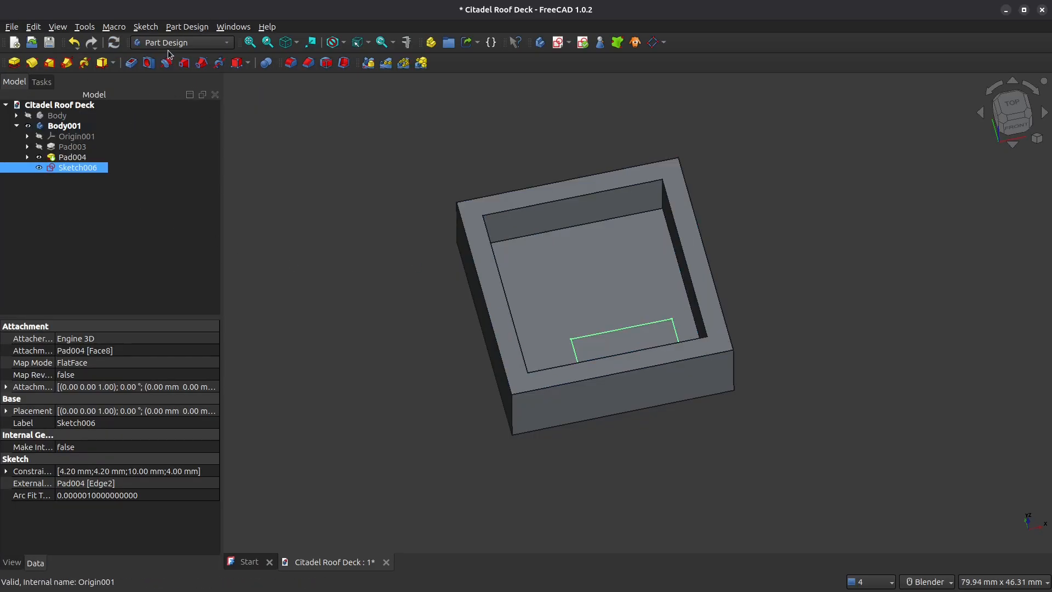
Cut the small rectangle through the recessed floor with a 5 mm deep Pocket along the sketch normal.
click(132, 63)
middle_drag(735, 228, 737, 271)
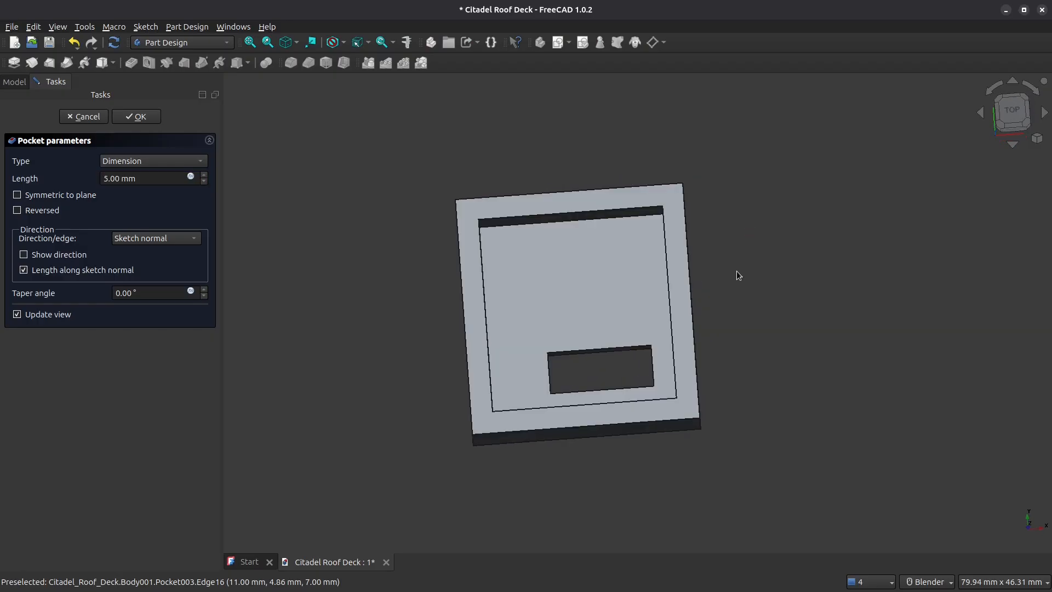
click(133, 118)
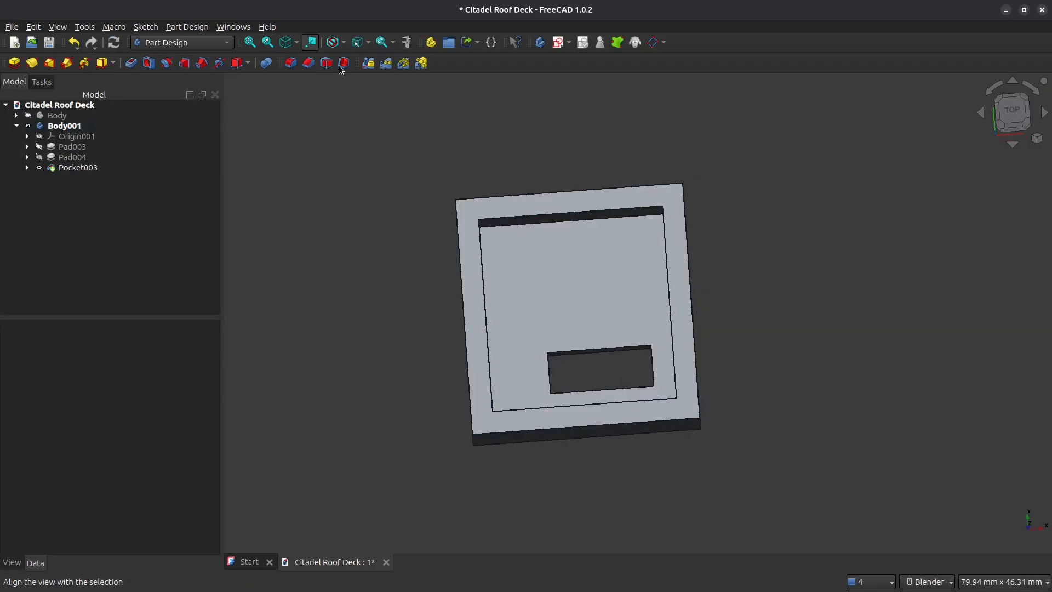
Show the hidden engraved plate body together with the framed body.
scroll(438, 191, down, 3)
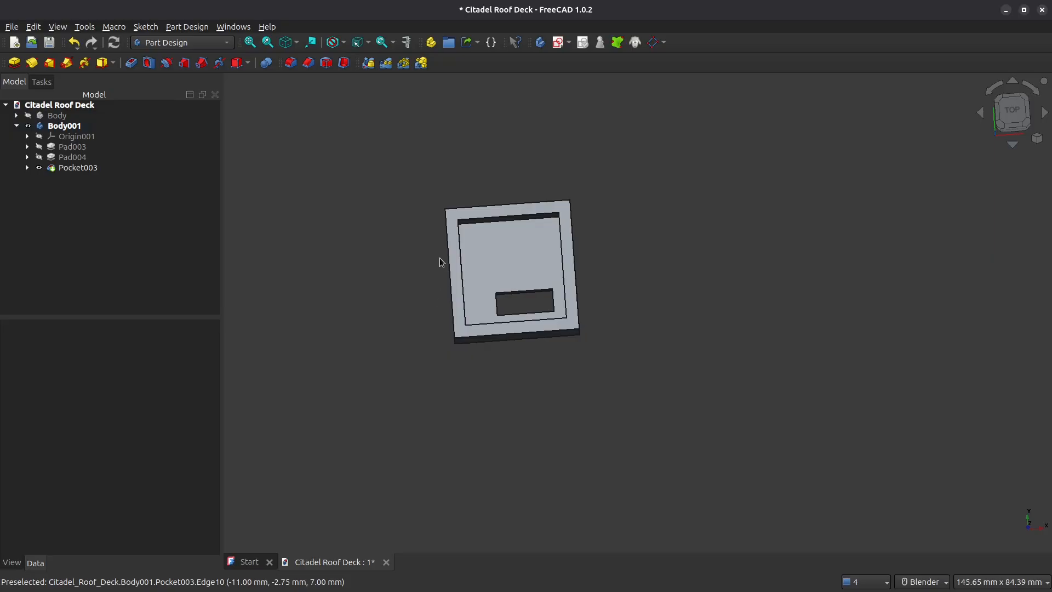
middle_drag(532, 271, 483, 224)
click(71, 105)
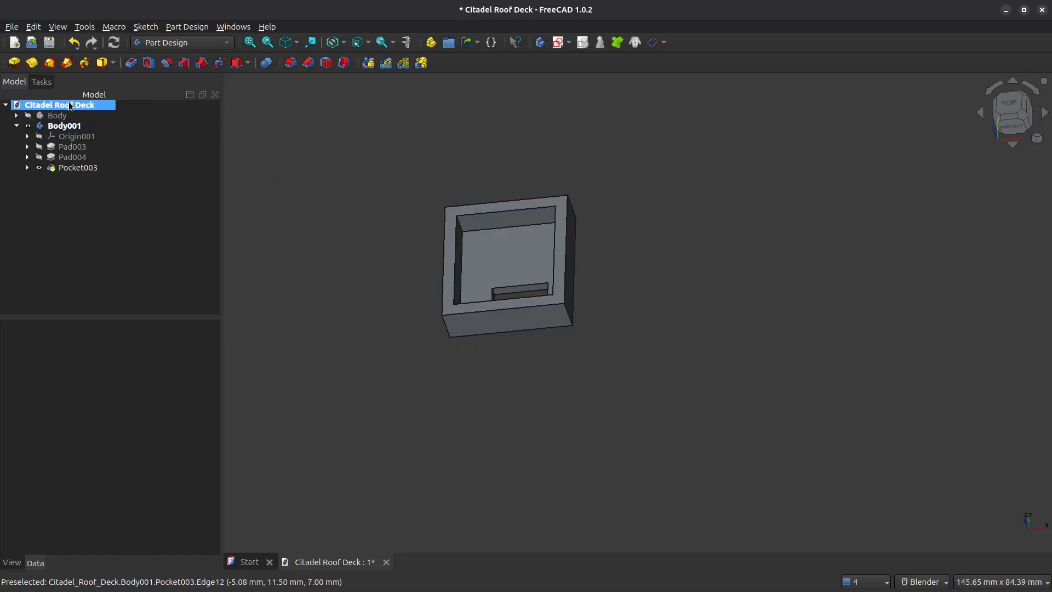
click(29, 116)
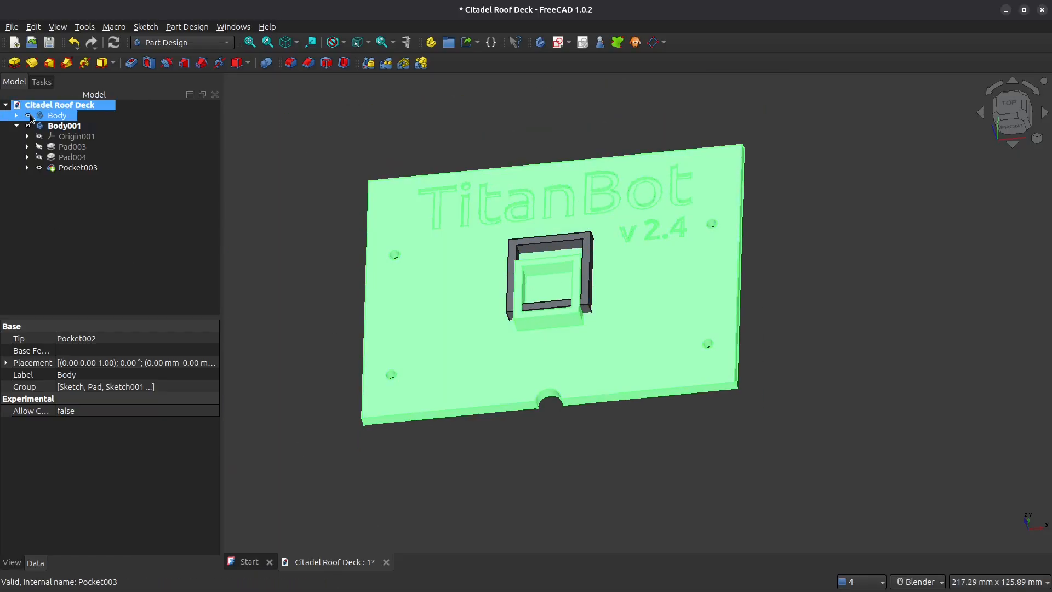
Transform the framed body by moving it 24 mm upward along Z, above the plate.
right_click(73, 124)
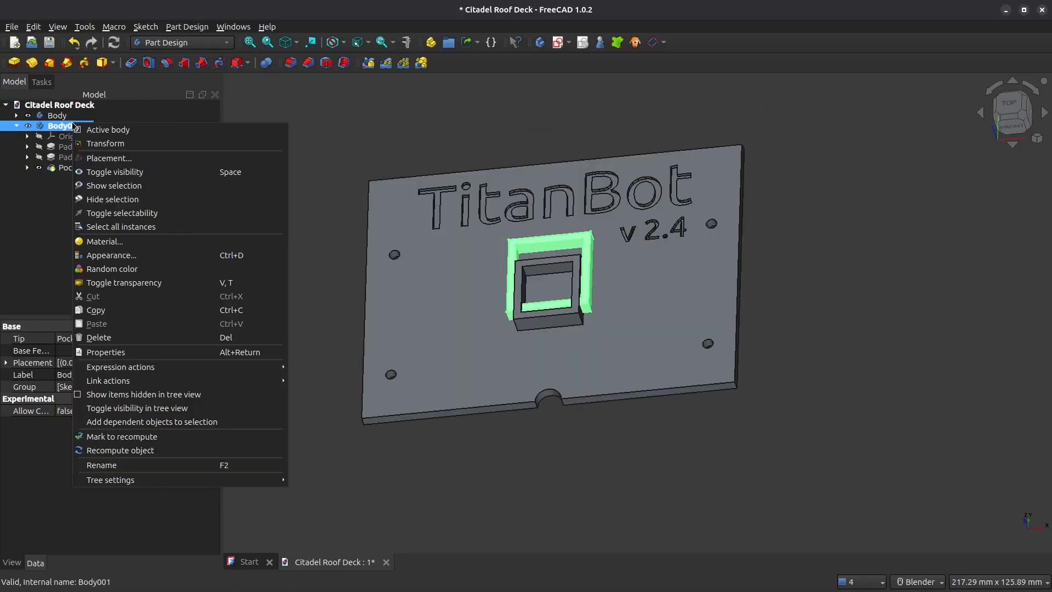
click(120, 145)
middle_drag(566, 324, 558, 289)
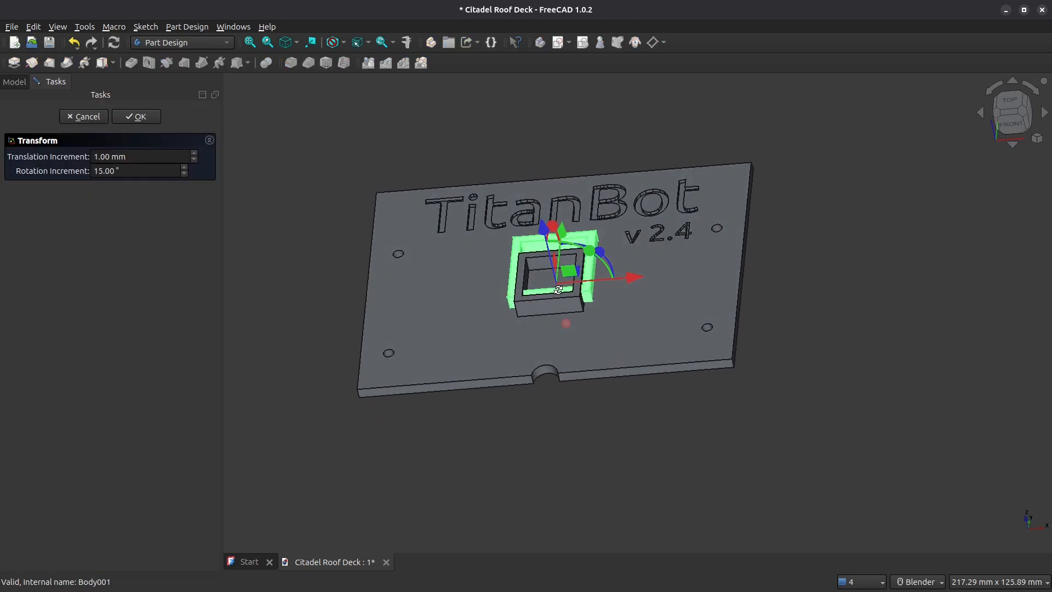
drag(544, 227, 526, 161)
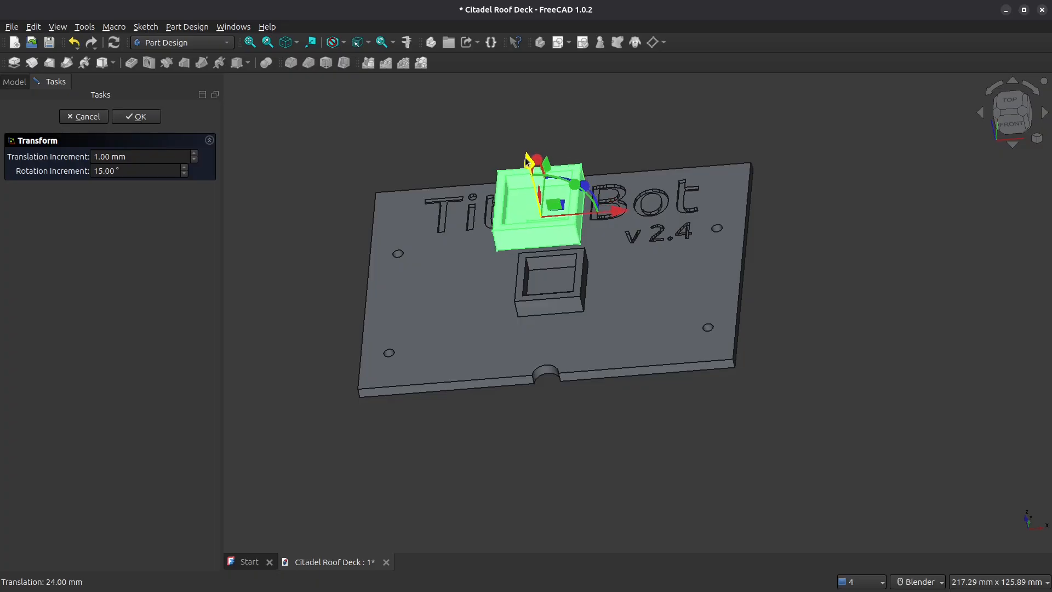
Flip the framed body upside down by rotating it 180° about its Y axis, and accept the transform.
middle_drag(555, 159, 561, 230)
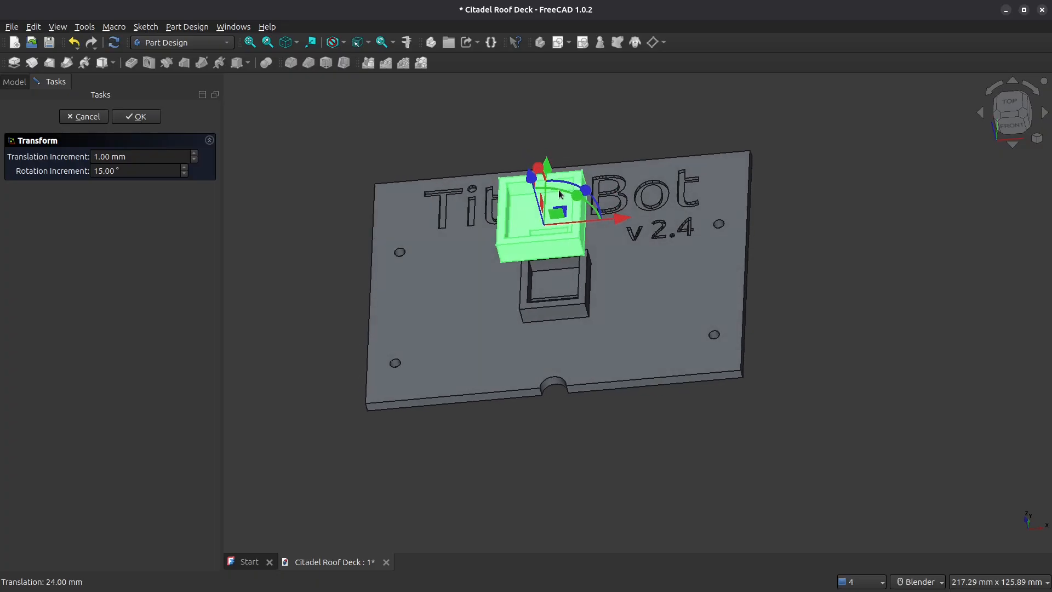
drag(560, 193, 493, 275)
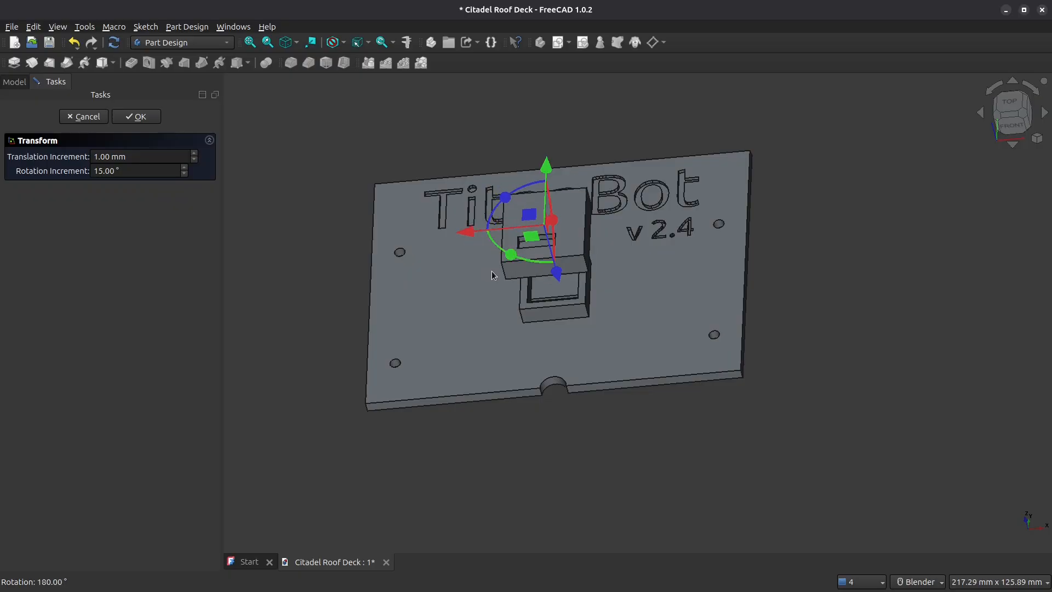
middle_drag(622, 266, 662, 298)
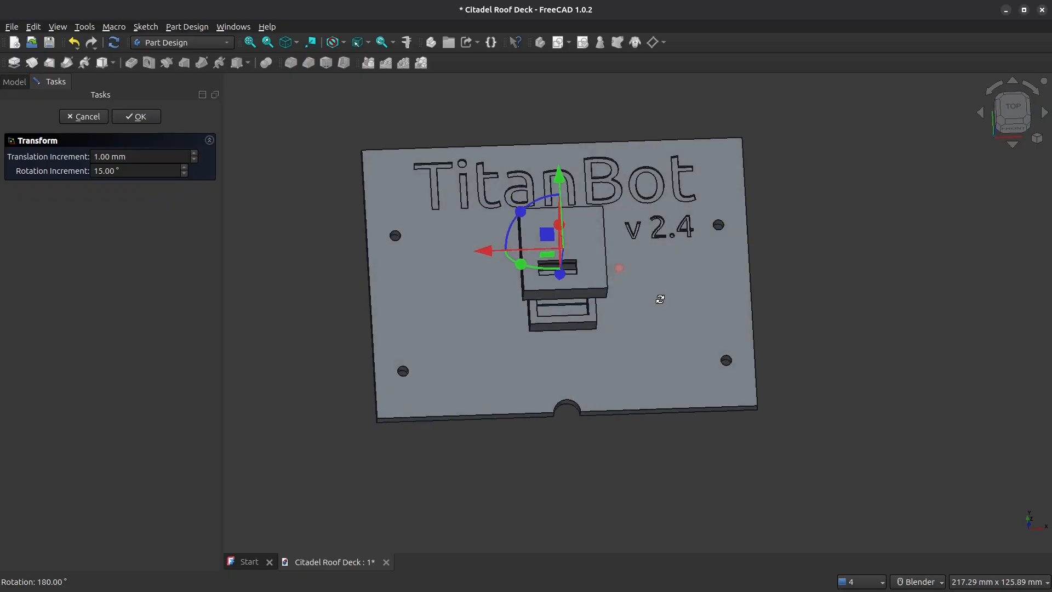
click(151, 118)
mouse_move(586, 230)
middle_down()
mouse_move(587, 159)
mouse_move(585, 235)
middle_up()
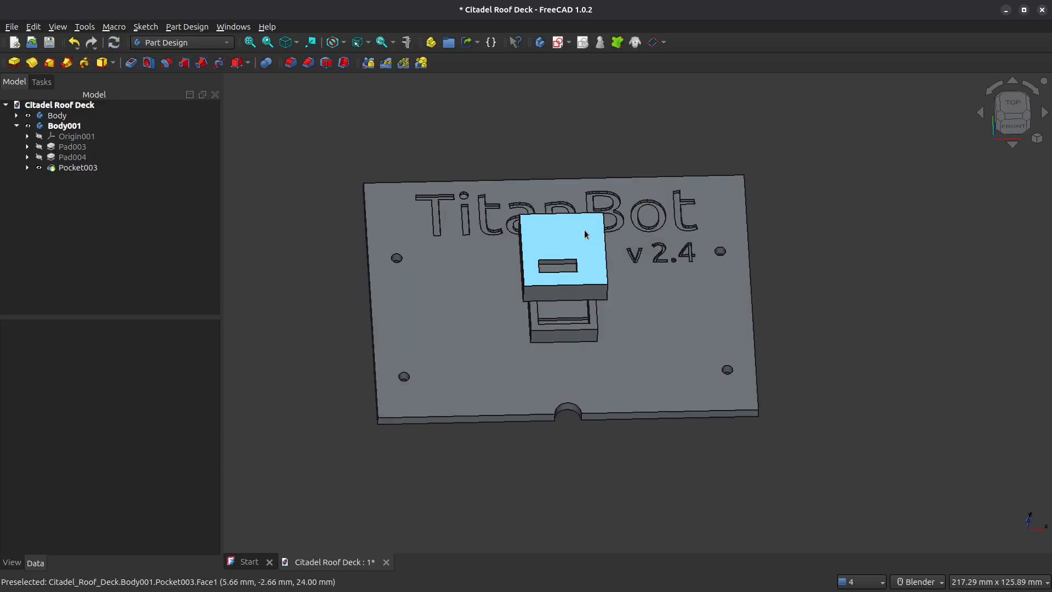